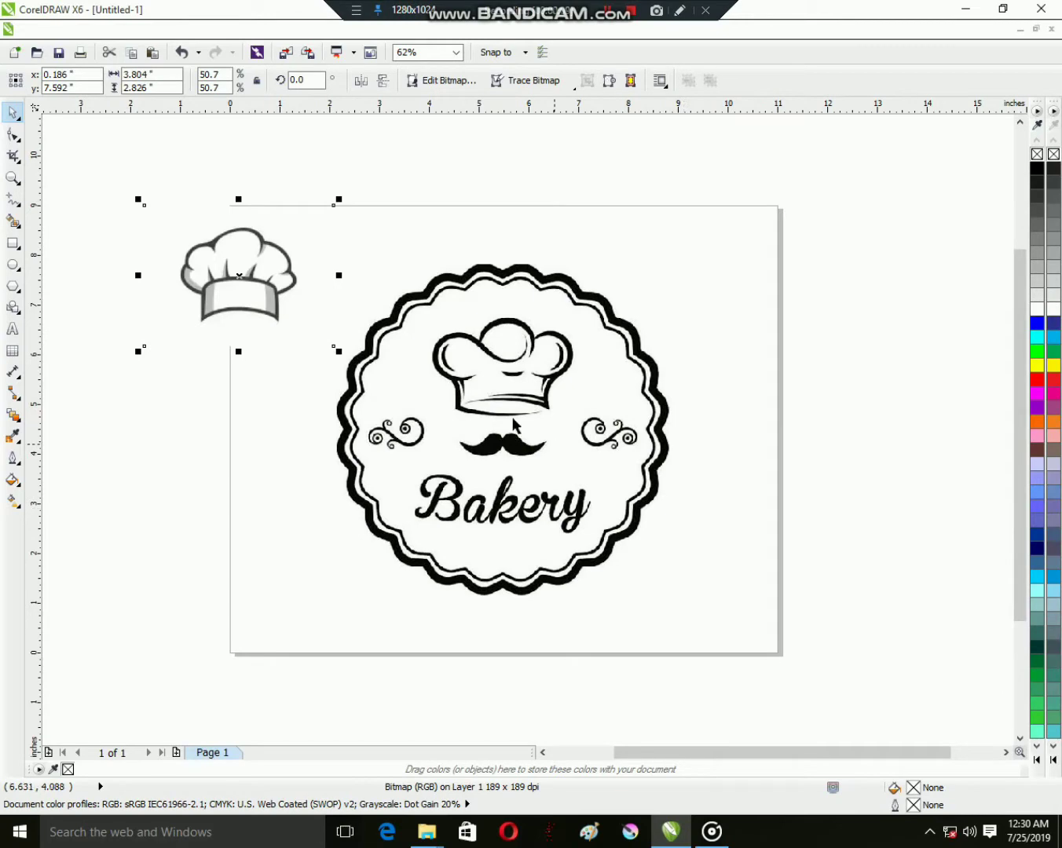
Step: Move both reference bitmaps, the chef hat and the Bakery badge, off the page to its left side
{"action": "scroll", "coordinate": [509, 406], "scroll_direction": "down", "scroll_amount": 2}
{"action": "left_click", "coordinate": [471, 421]}
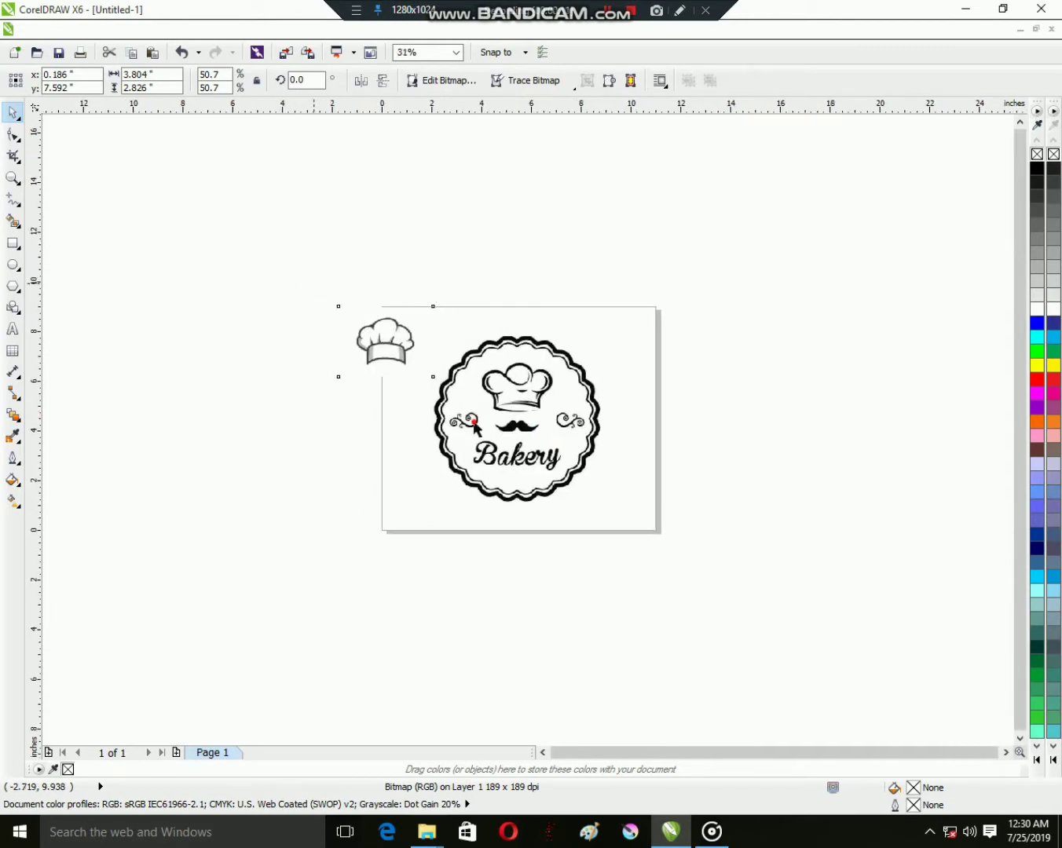
{"action": "key", "text": "ctrl+a"}
{"action": "left_click_drag", "start_coordinate": [568, 438], "coordinate": [327, 447]}
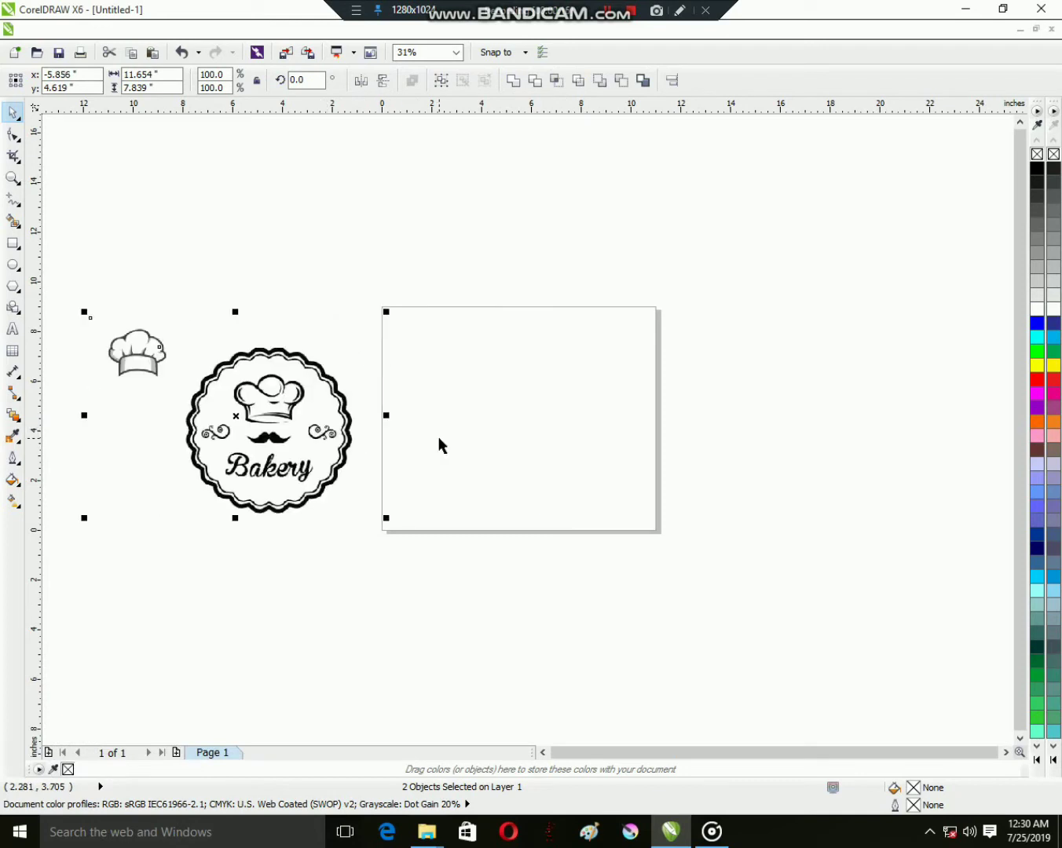
Step: Draw a circle about 6.05 inches in diameter and center it on the page
{"action": "scroll", "coordinate": [439, 440], "scroll_direction": "up", "scroll_amount": 1}
{"action": "left_click_drag", "start_coordinate": [565, 419], "coordinate": [507, 450]}
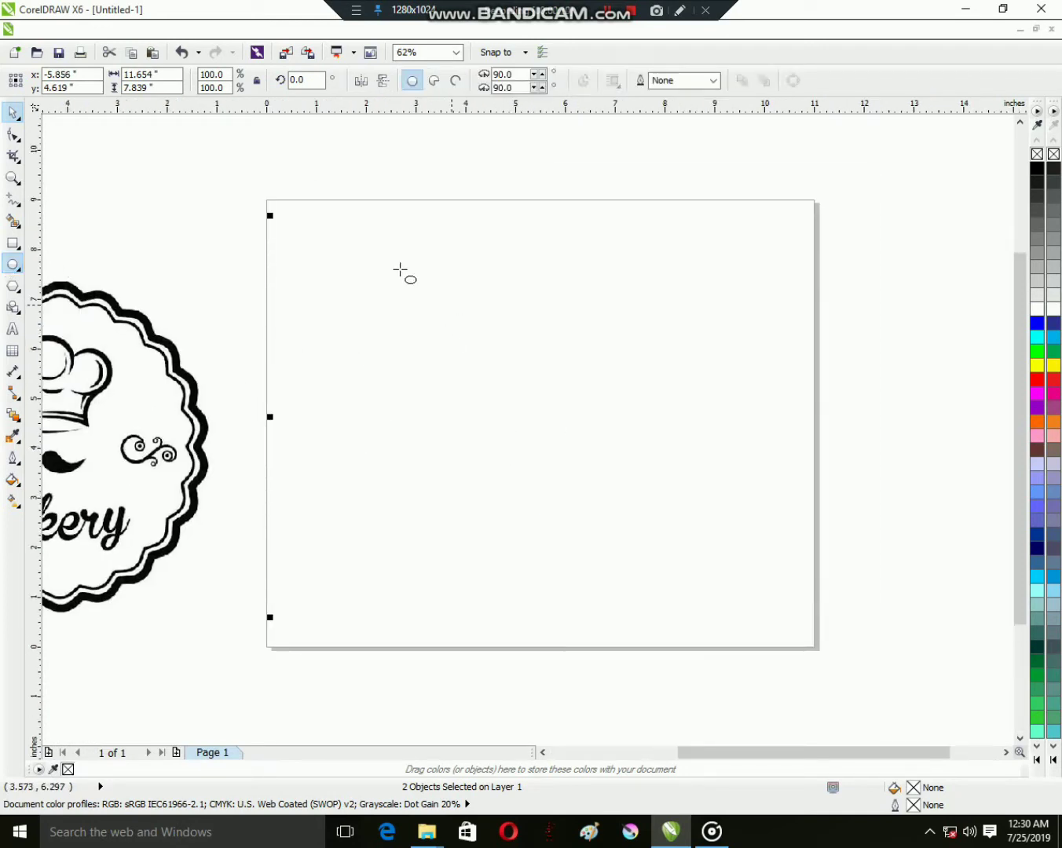
{"action": "left_click_drag", "start_coordinate": [400, 269], "coordinate": [701, 548]}
{"action": "left_click", "coordinate": [13, 114]}
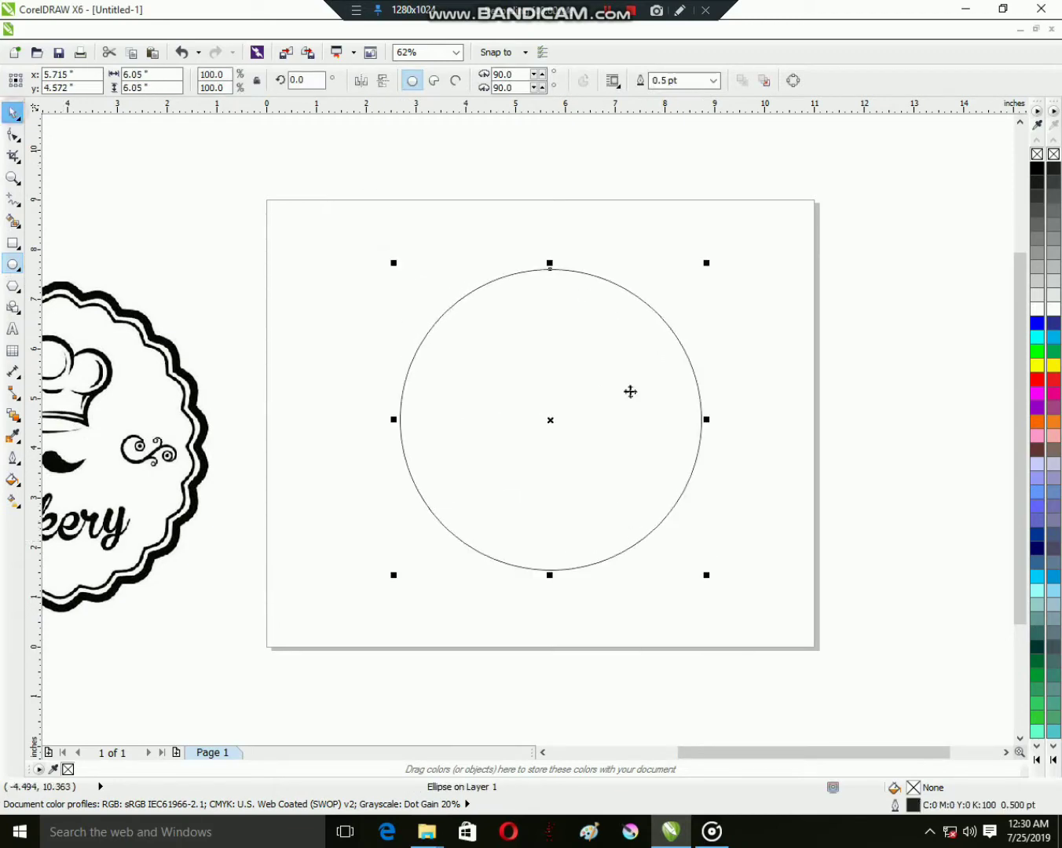
{"action": "key", "text": "p"}
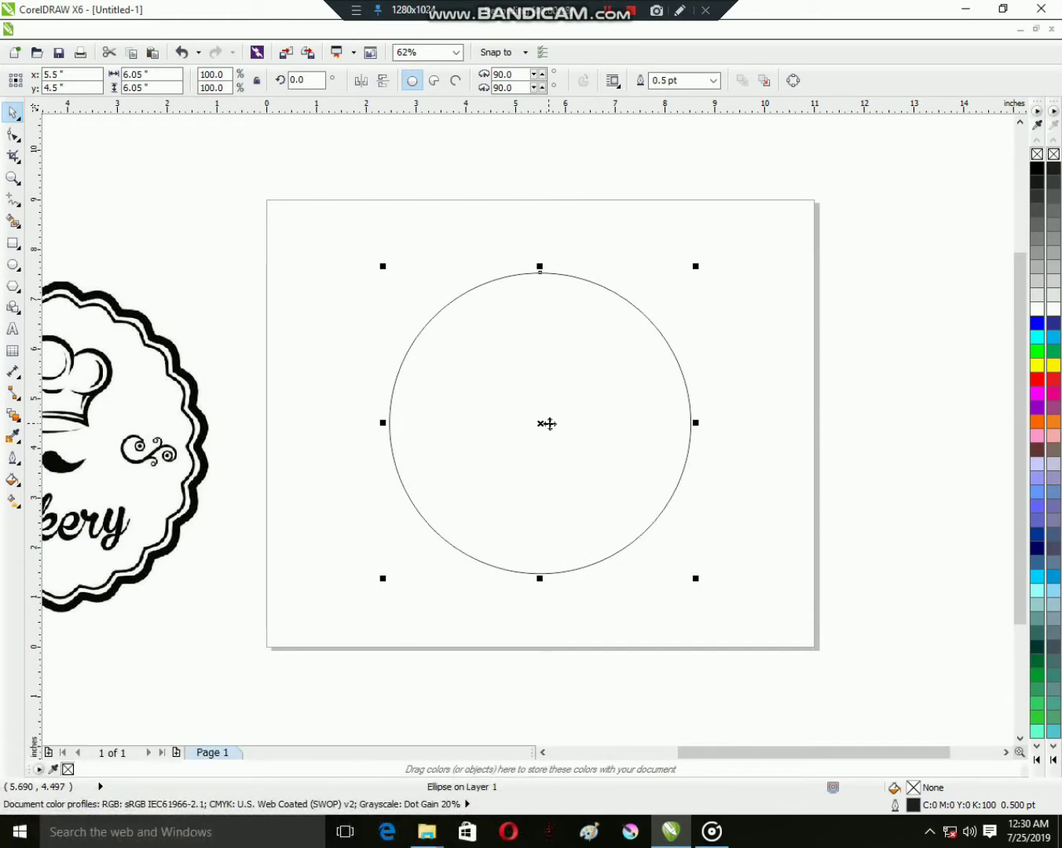
Step: Duplicate the circle, scaling the copy down to about 1.26 inches and placing it centered on the large circle's top edge
{"action": "key", "text": "ctrl+c"}
{"action": "key", "text": "ctrl+v"}
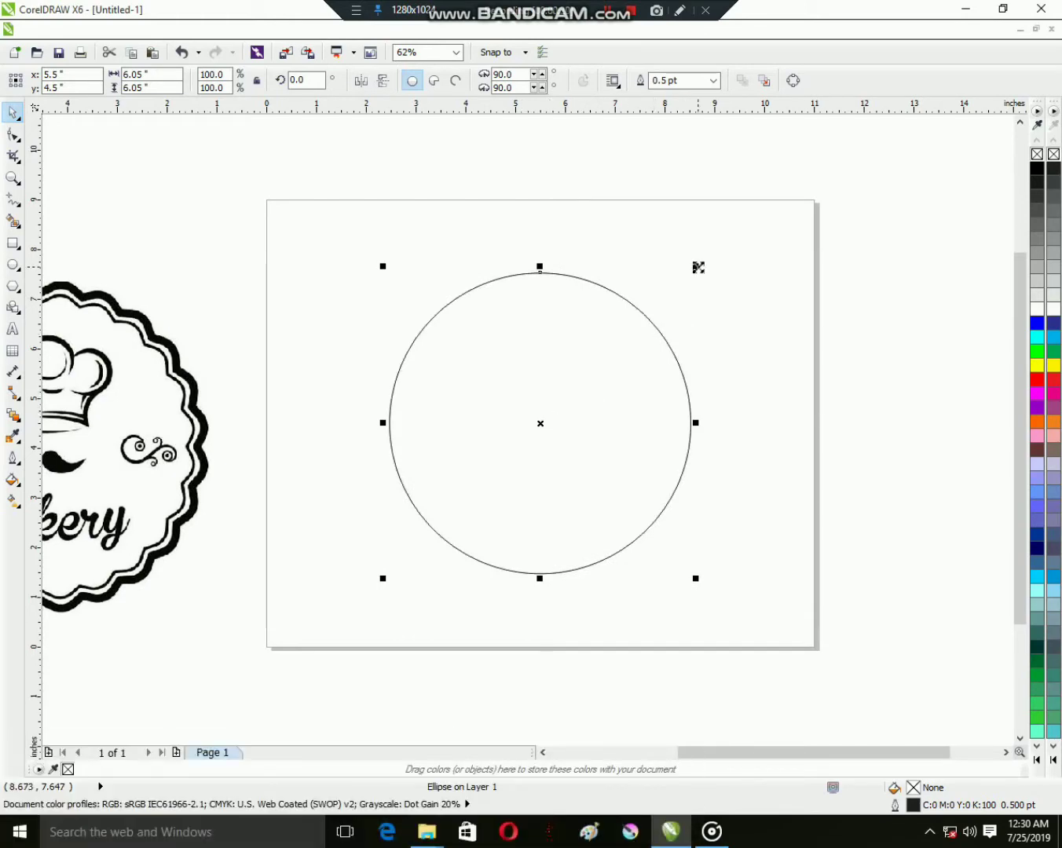
{"action": "left_click_drag", "start_coordinate": [696, 265], "coordinate": [534, 285]}
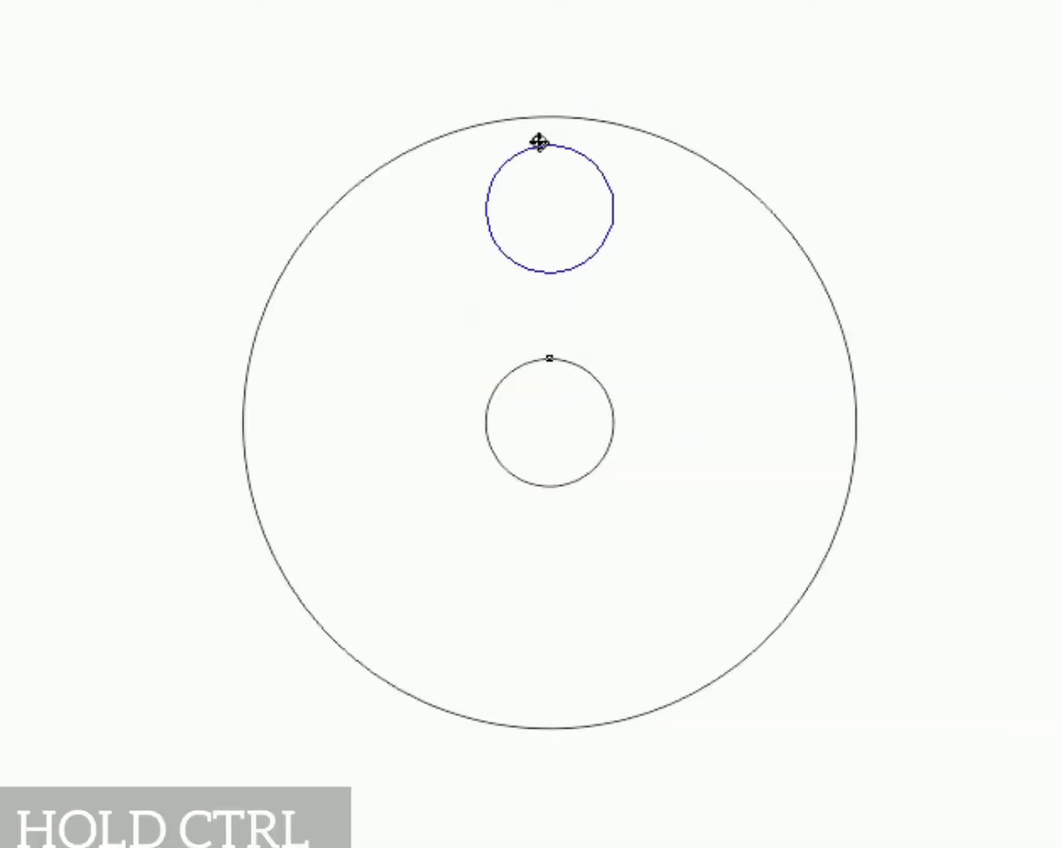
{"action": "left_click_drag", "start_coordinate": [539, 141], "coordinate": [550, 115]}
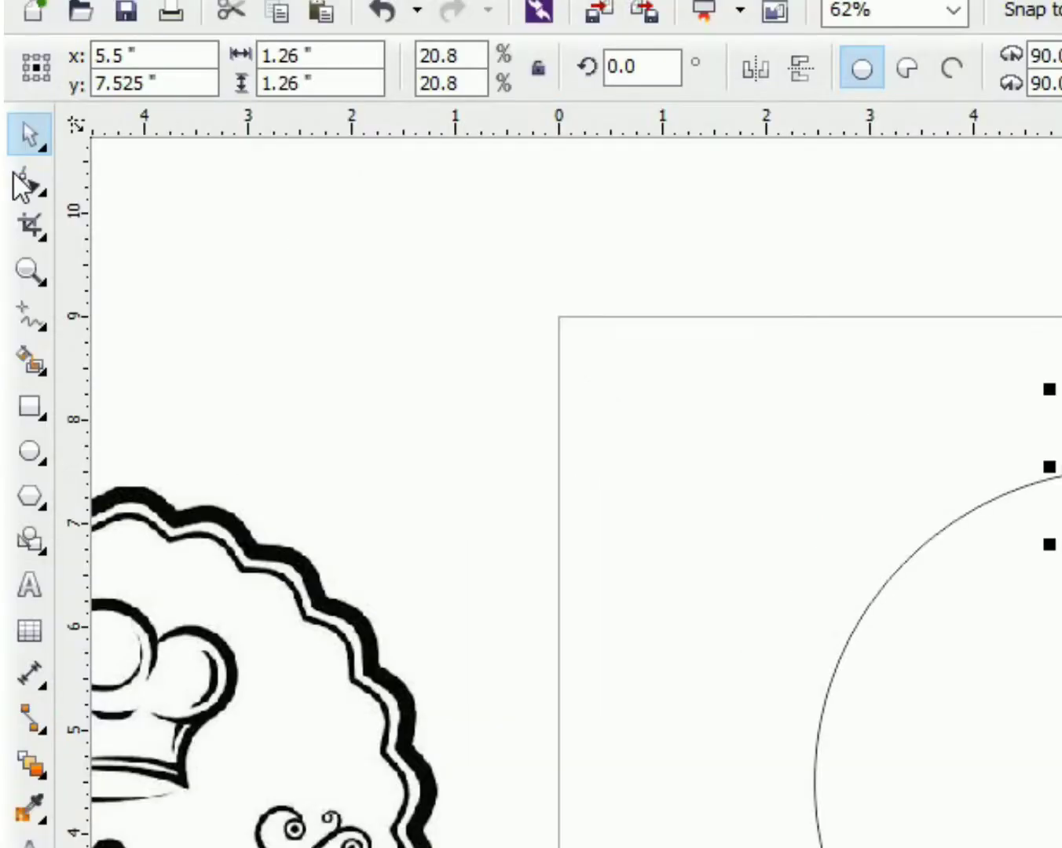
Step: Convert the small circle to curves and widen it by pulling its two side nodes outward onto the large circle's outline
{"action": "left_click", "coordinate": [23, 183]}
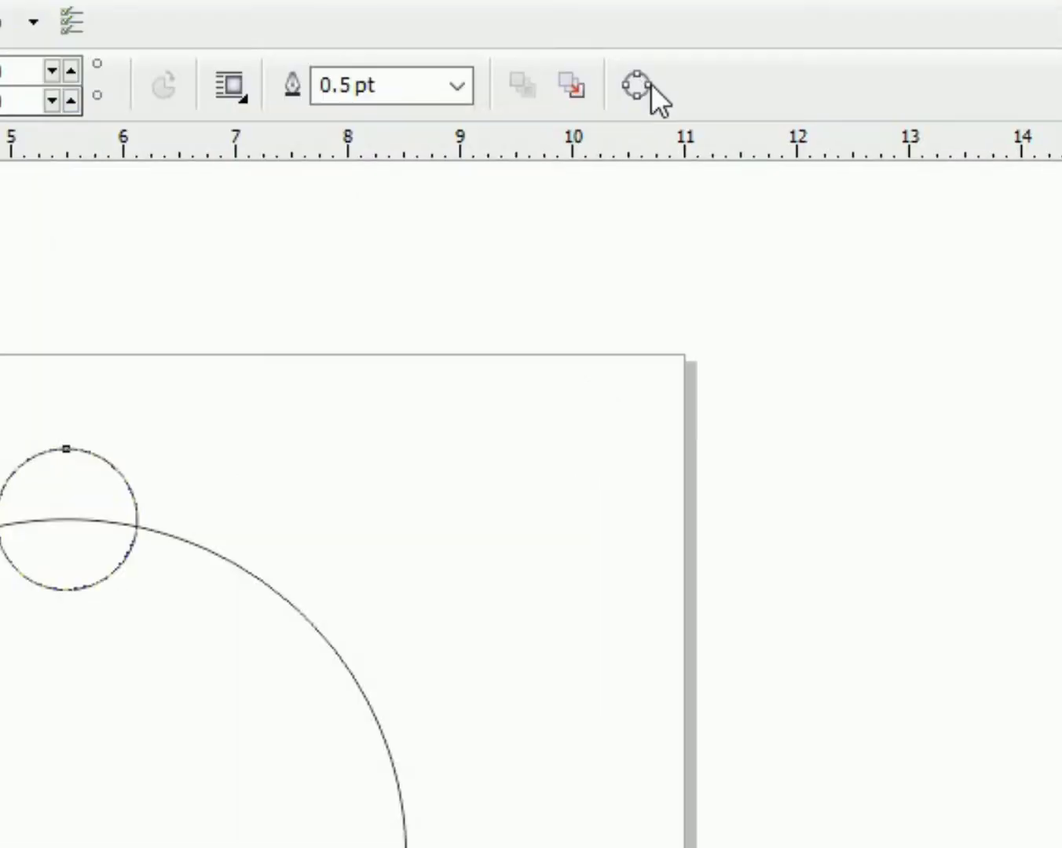
{"action": "left_click", "coordinate": [651, 86]}
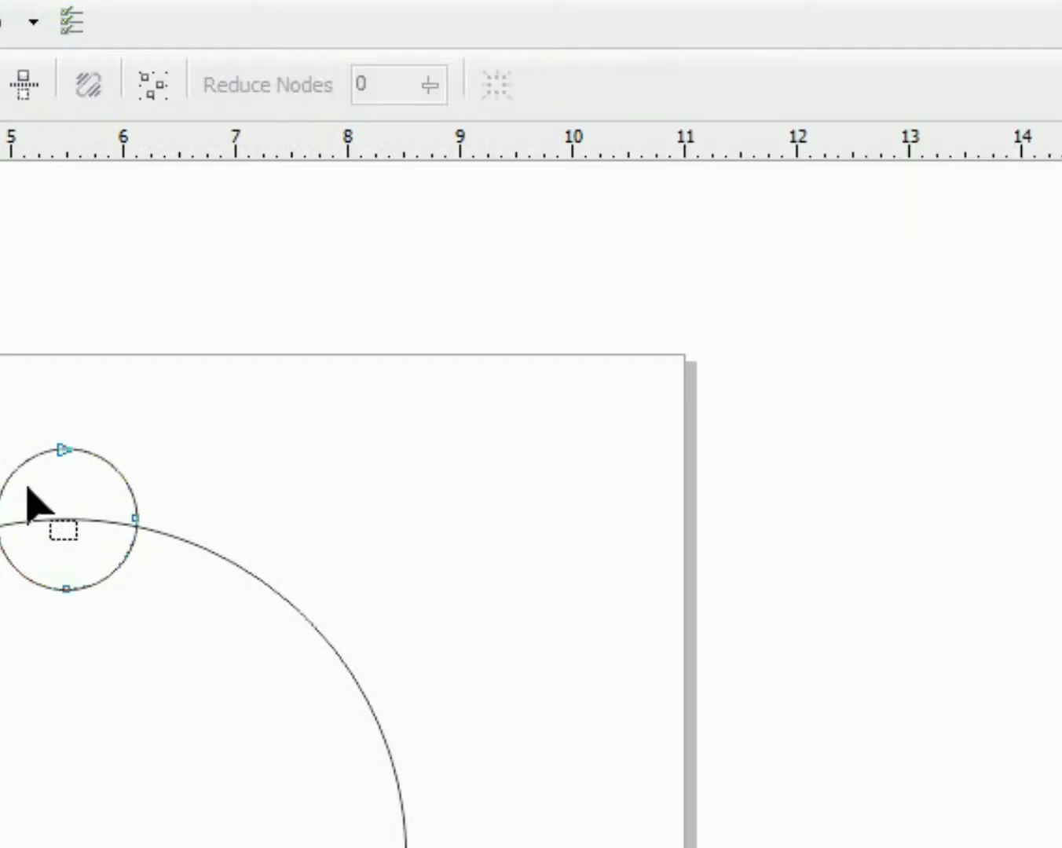
{"action": "scroll", "coordinate": [27, 489], "scroll_direction": "up", "scroll_amount": 2}
{"action": "left_click_drag", "start_coordinate": [194, 544], "coordinate": [70, 710]}
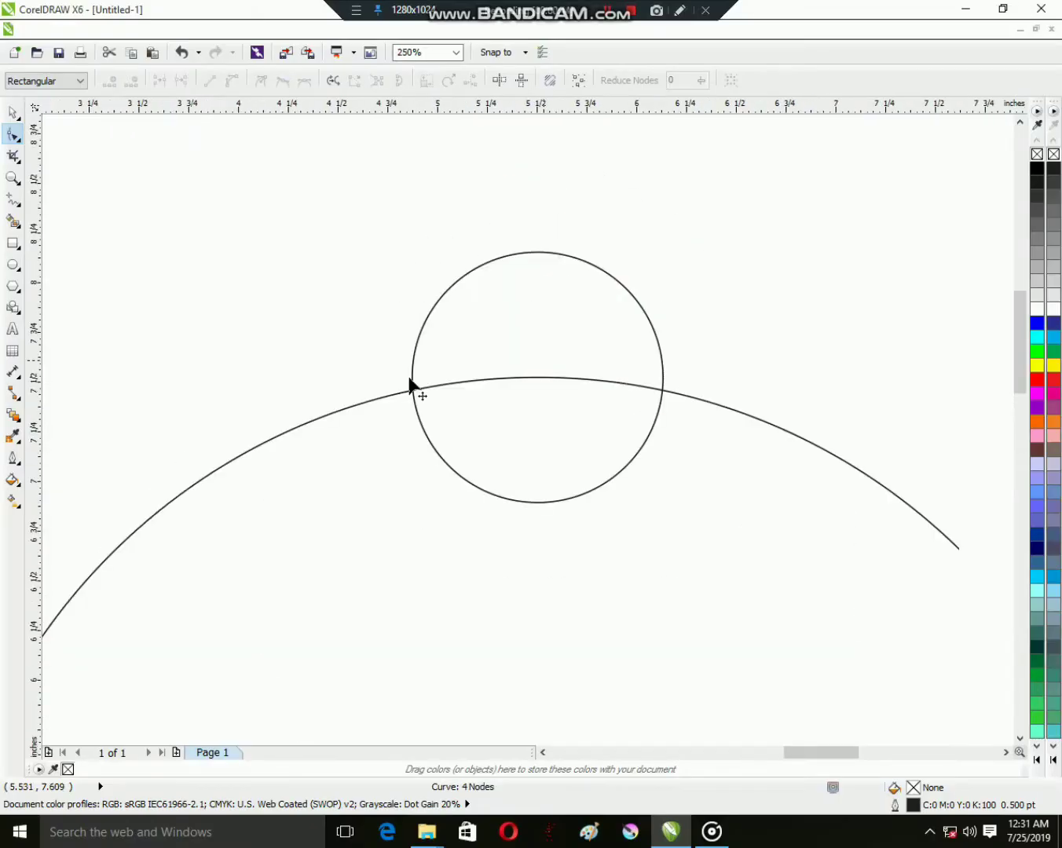
{"action": "left_click_drag", "start_coordinate": [410, 379], "coordinate": [373, 393]}
{"action": "left_click_drag", "start_coordinate": [664, 378], "coordinate": [709, 396]}
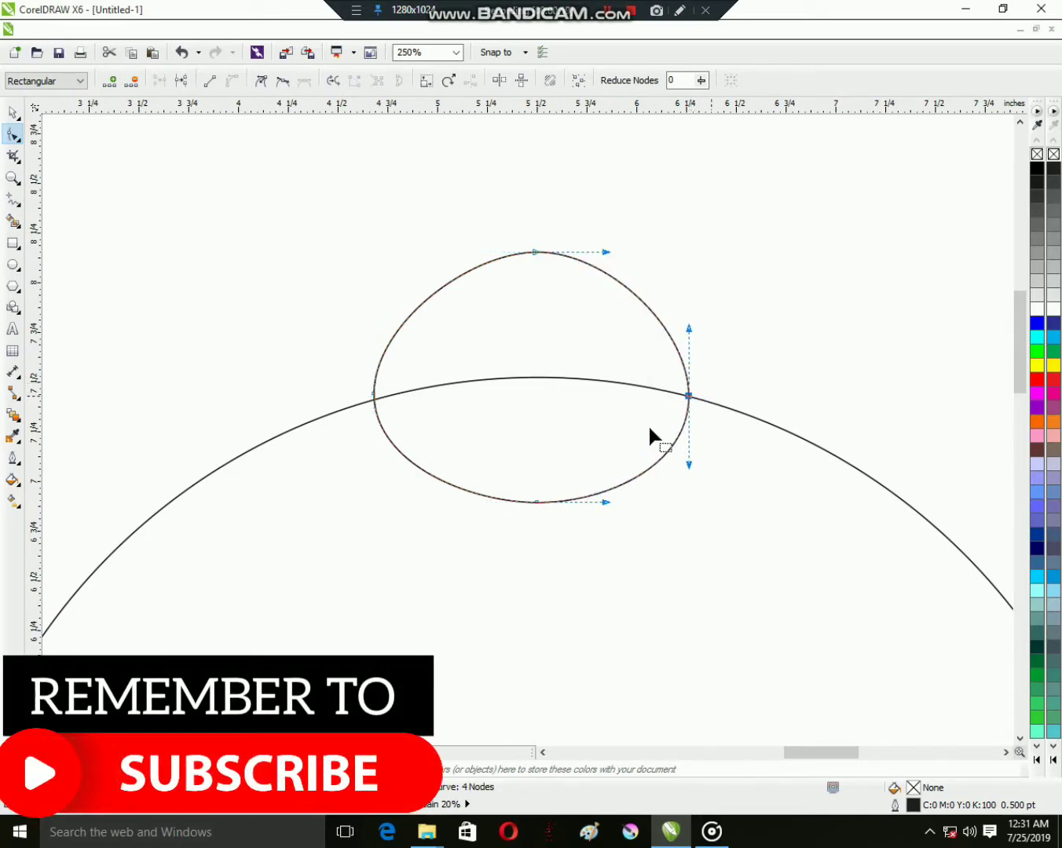
Step: Scale the reshaped small curve about its center to about 1.07 by 0.85 inches
{"action": "scroll", "coordinate": [603, 415], "scroll_direction": "down", "scroll_amount": 2}
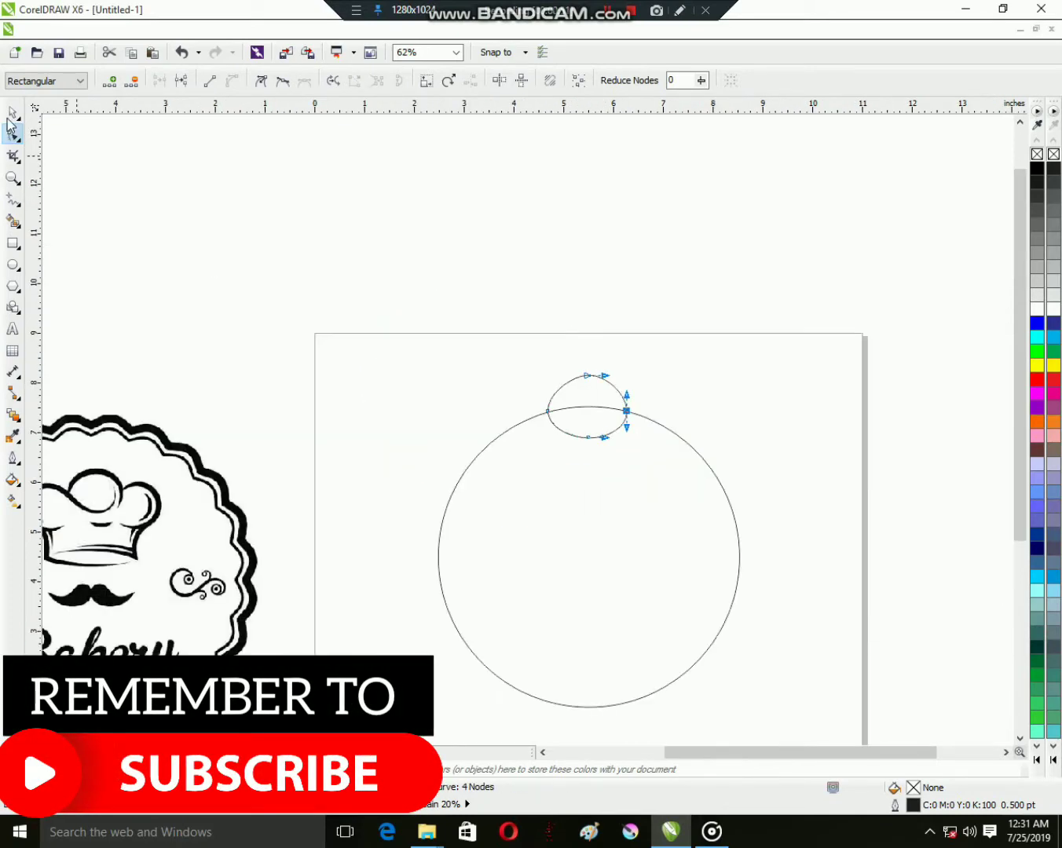
{"action": "key", "text": "space"}
{"action": "left_click_drag", "start_coordinate": [632, 449], "coordinate": [567, 331]}
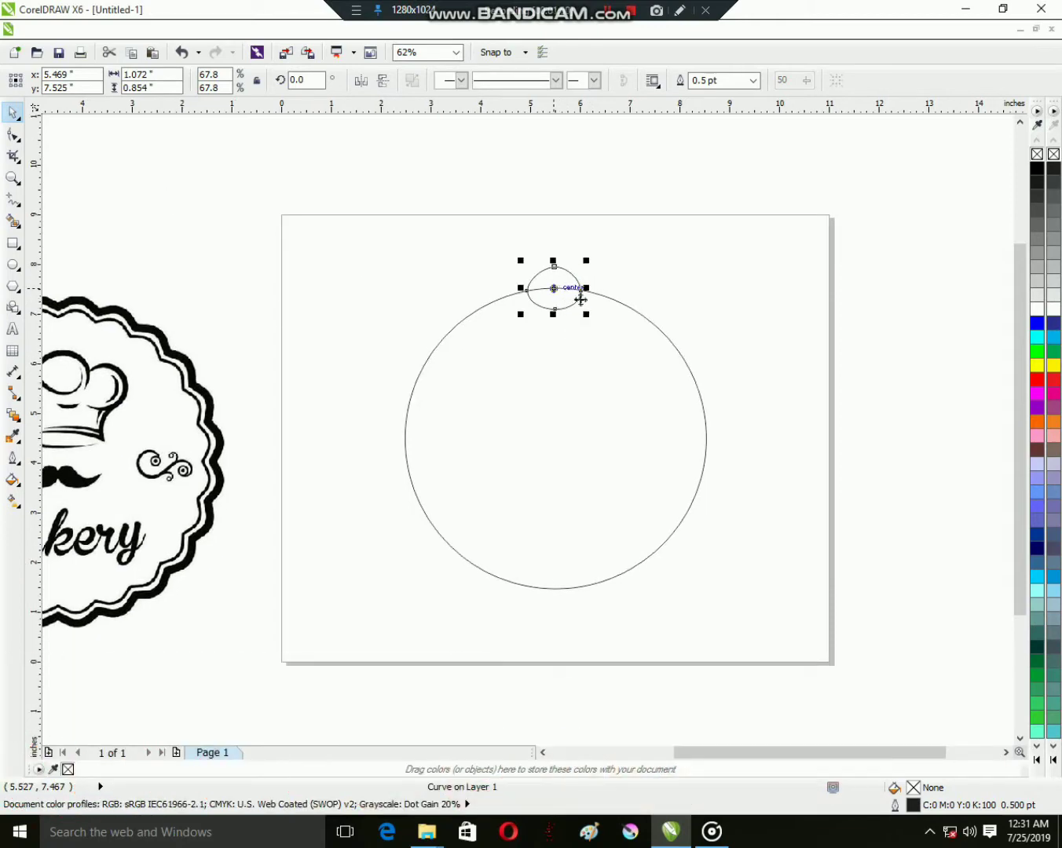
Step: Duplicate the small curve in place and move the copy's rotation center to the center of the large circle
{"action": "key", "text": "ctrl+c"}
{"action": "key", "text": "ctrl+v"}
{"action": "left_click", "coordinate": [555, 289]}
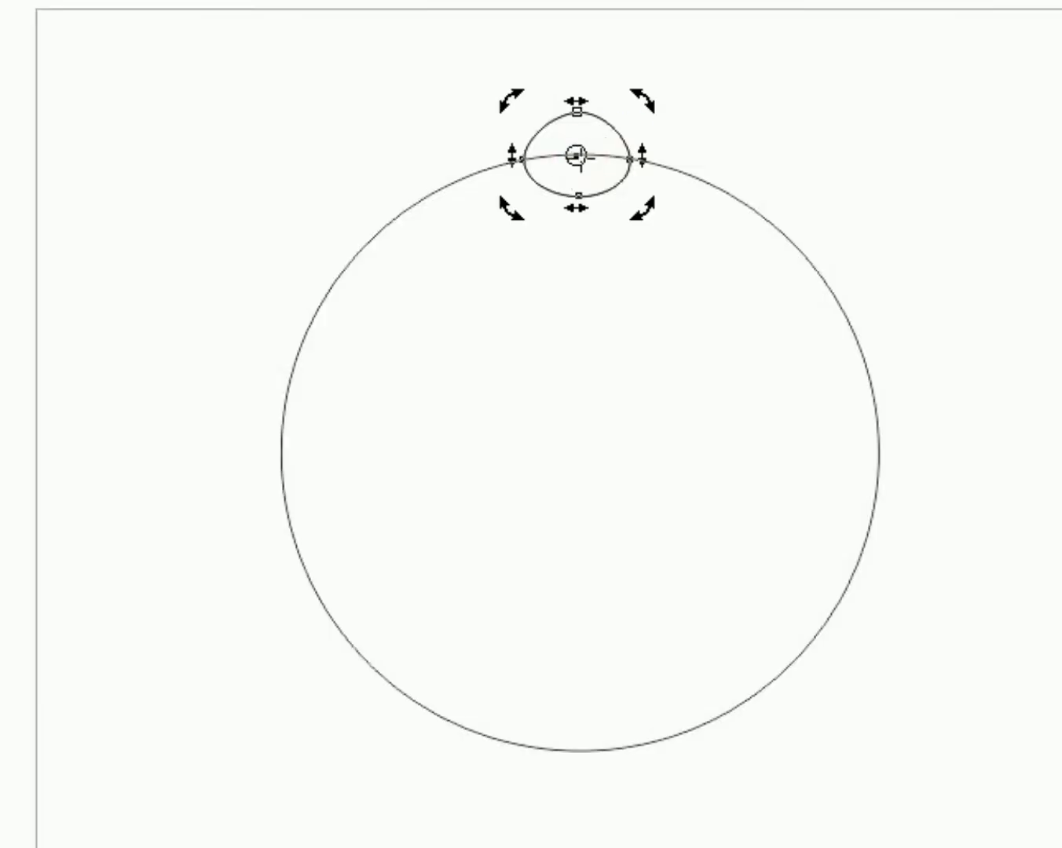
{"action": "left_click_drag", "start_coordinate": [577, 154], "coordinate": [584, 459]}
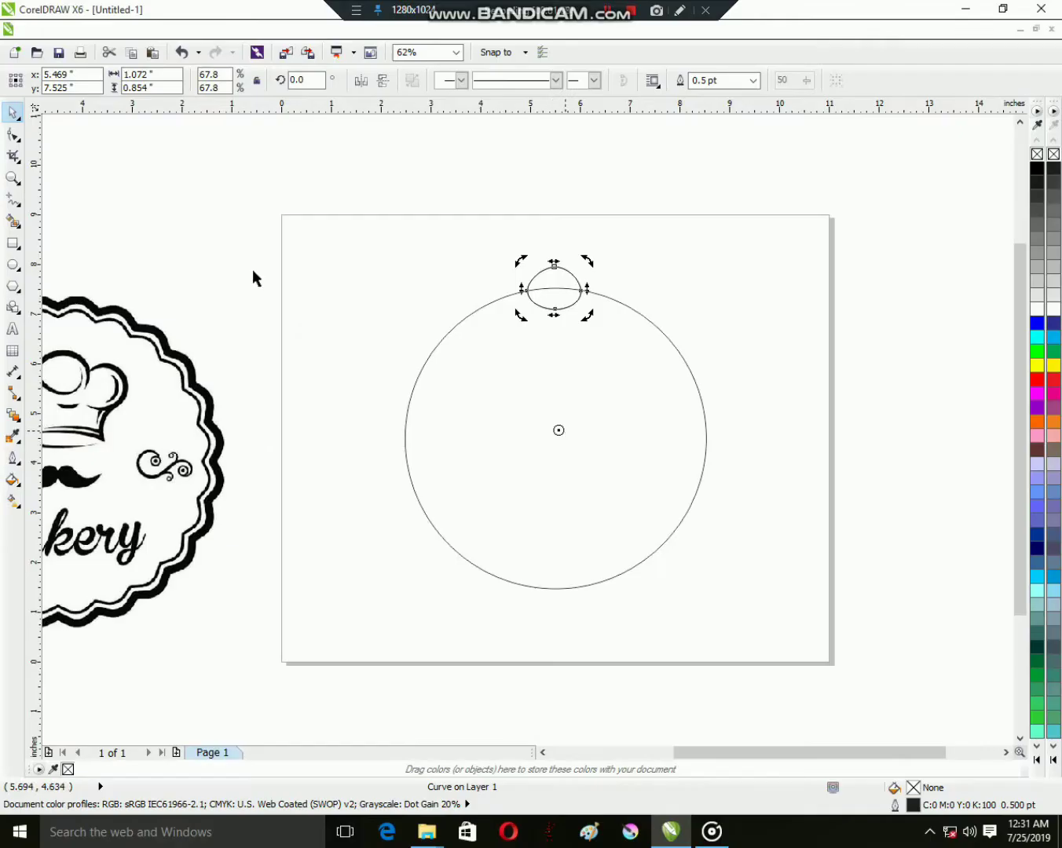
Step: Make one copy of the small curve rotated 17.0 degrees around the large circle's center with the Rotate transformation
{"action": "left_click", "coordinate": [194, 30]}
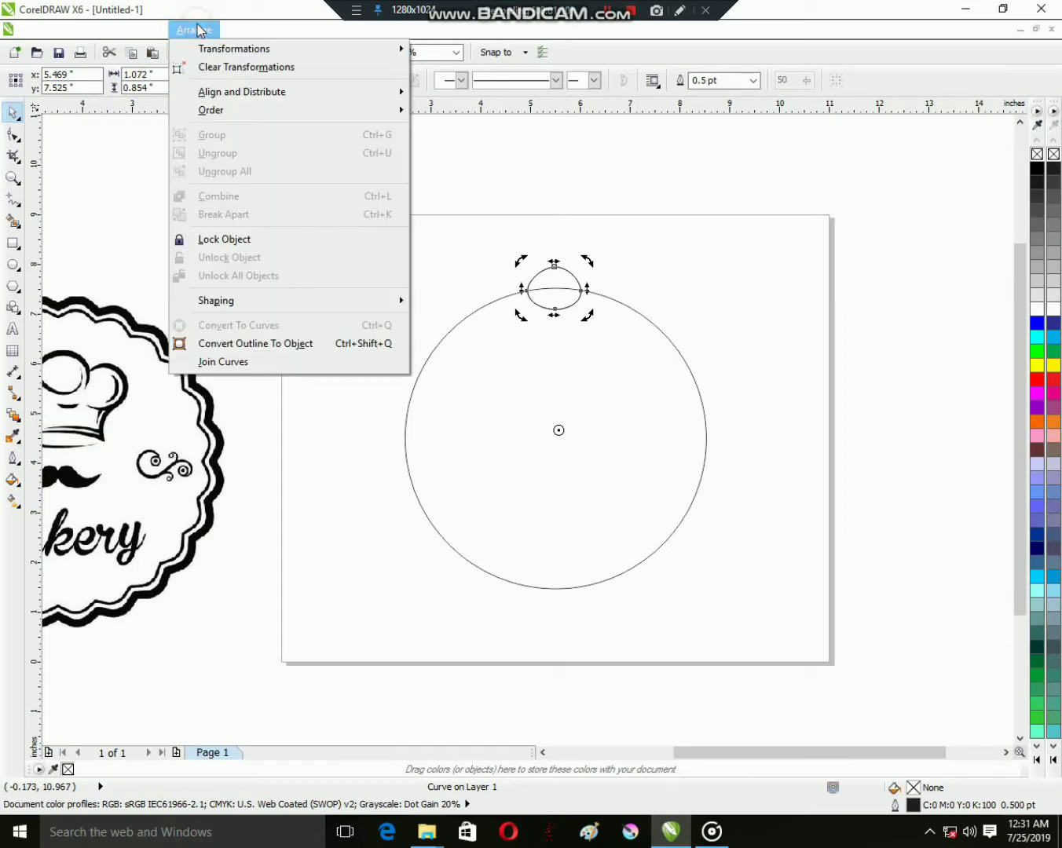
{"action": "mouse_move", "coordinate": [391, 55]}
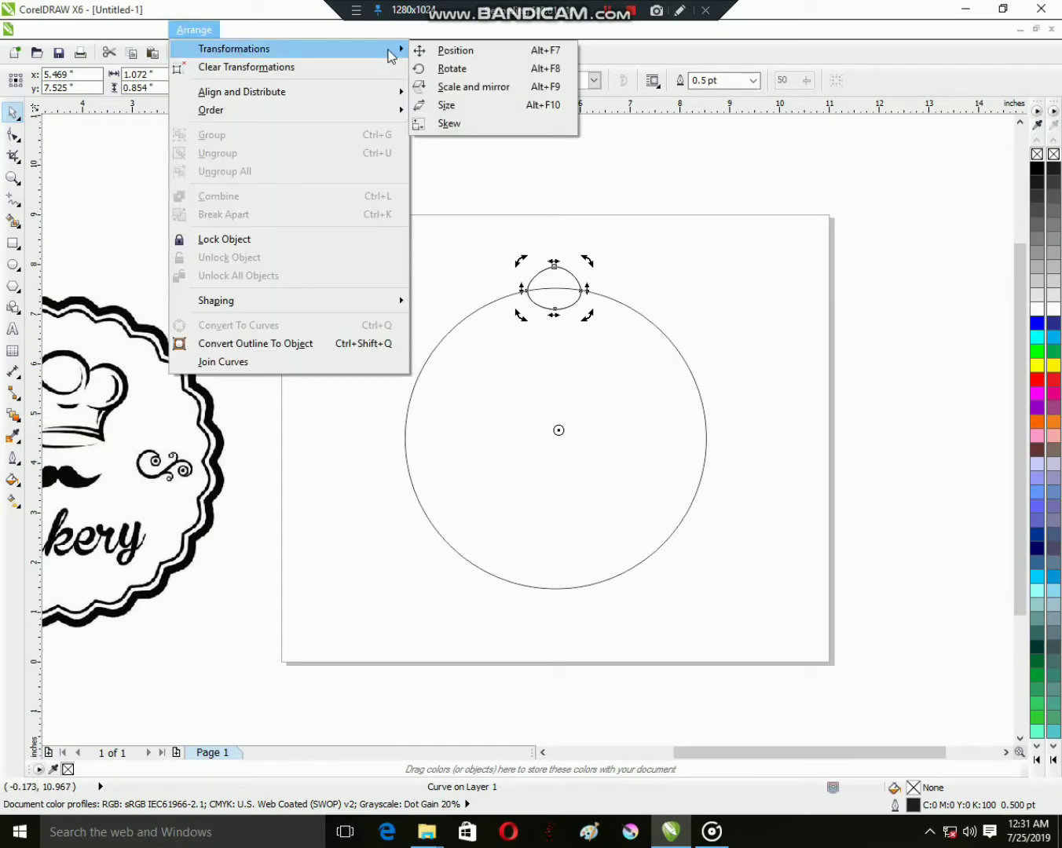
{"action": "left_click", "coordinate": [465, 69]}
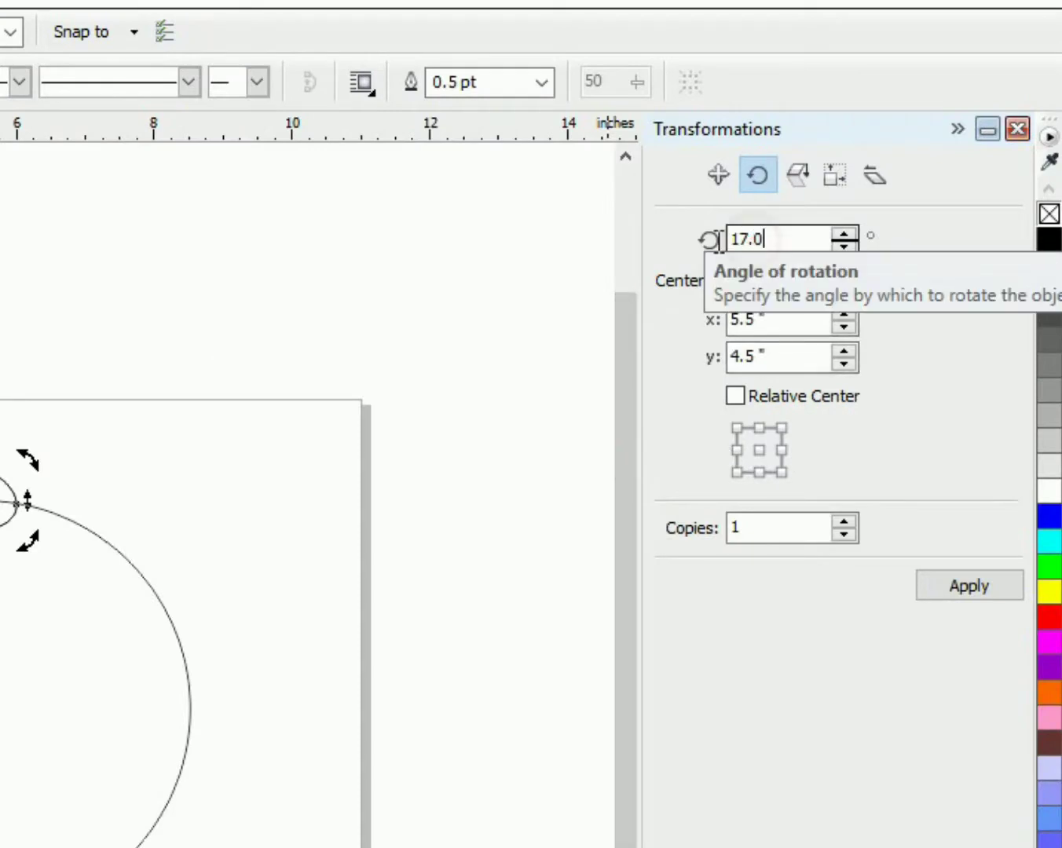
{"action": "double_click", "coordinate": [754, 240]}
{"action": "type", "text": "17."}
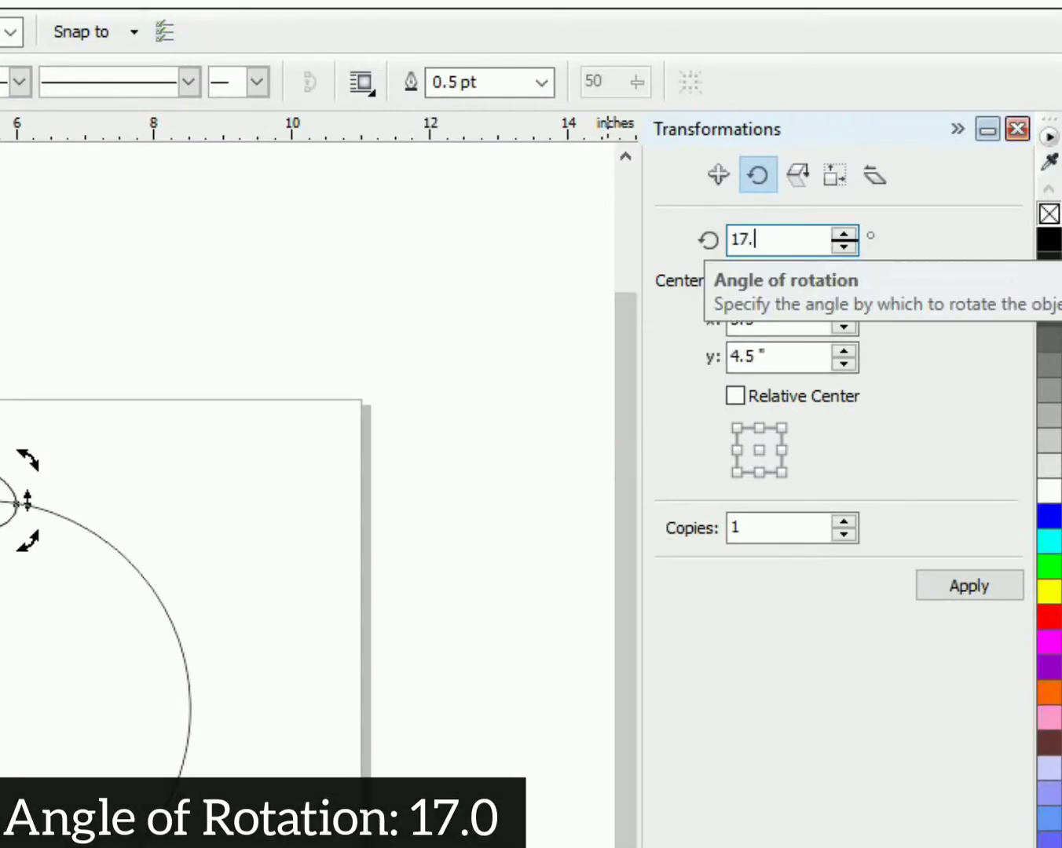
{"action": "type", "text": "0"}
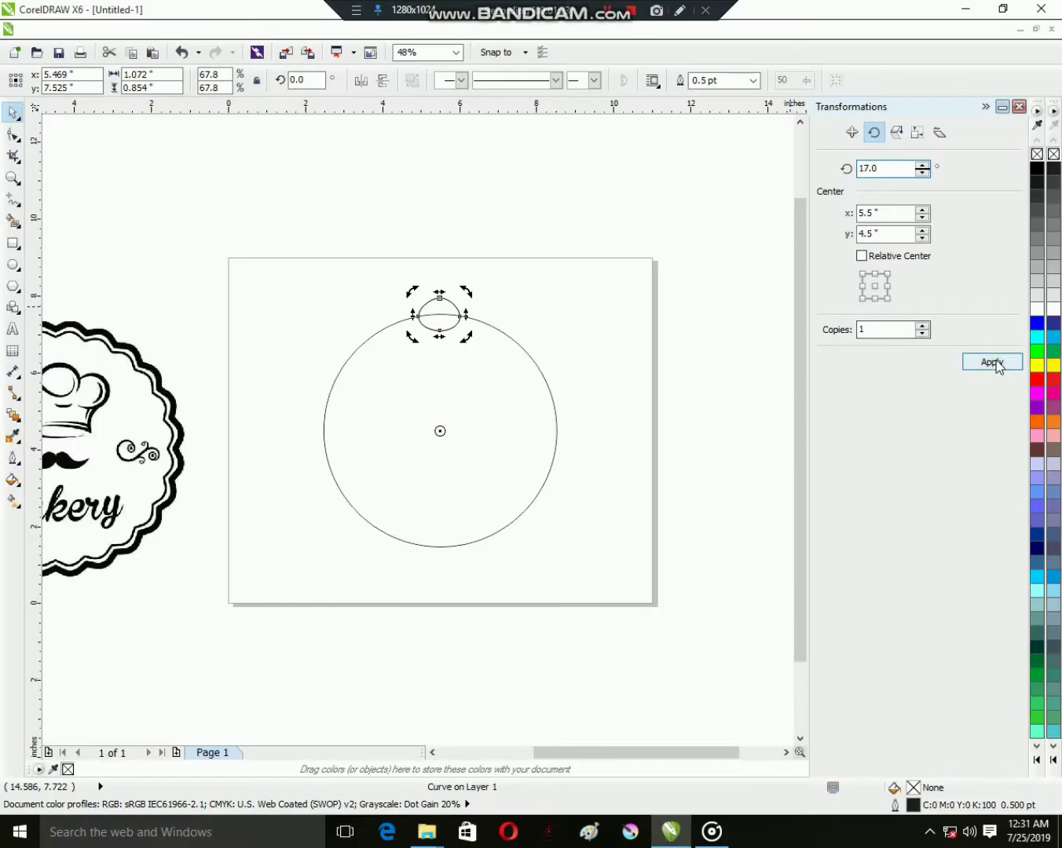
{"action": "left_click", "coordinate": [993, 362]}
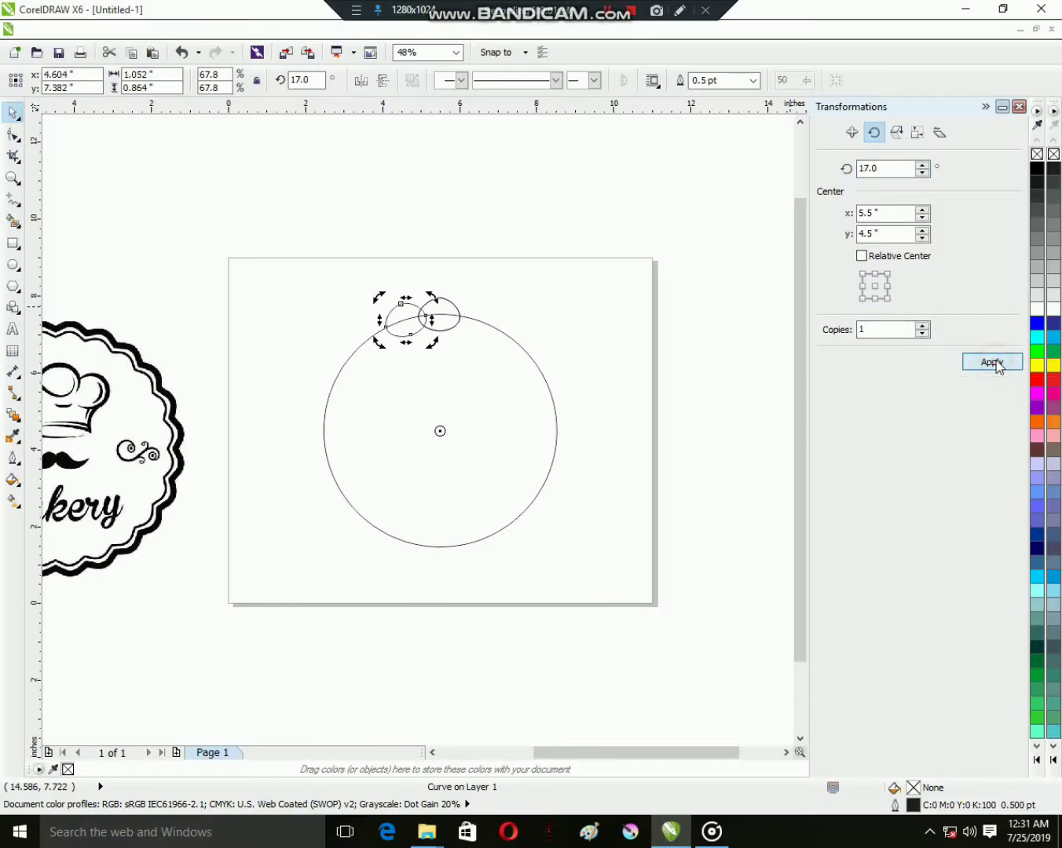
Step: Repeat the 17-degree rotated copy until the small curves form a complete ring around the large circle
{"action": "left_click", "coordinate": [993, 361]}
{"action": "left_click", "coordinate": [993, 362]}
{"action": "left_click", "coordinate": [993, 361]}
{"action": "left_click", "coordinate": [993, 361]}
{"action": "left_click", "coordinate": [992, 362]}
{"action": "left_click", "coordinate": [992, 361]}
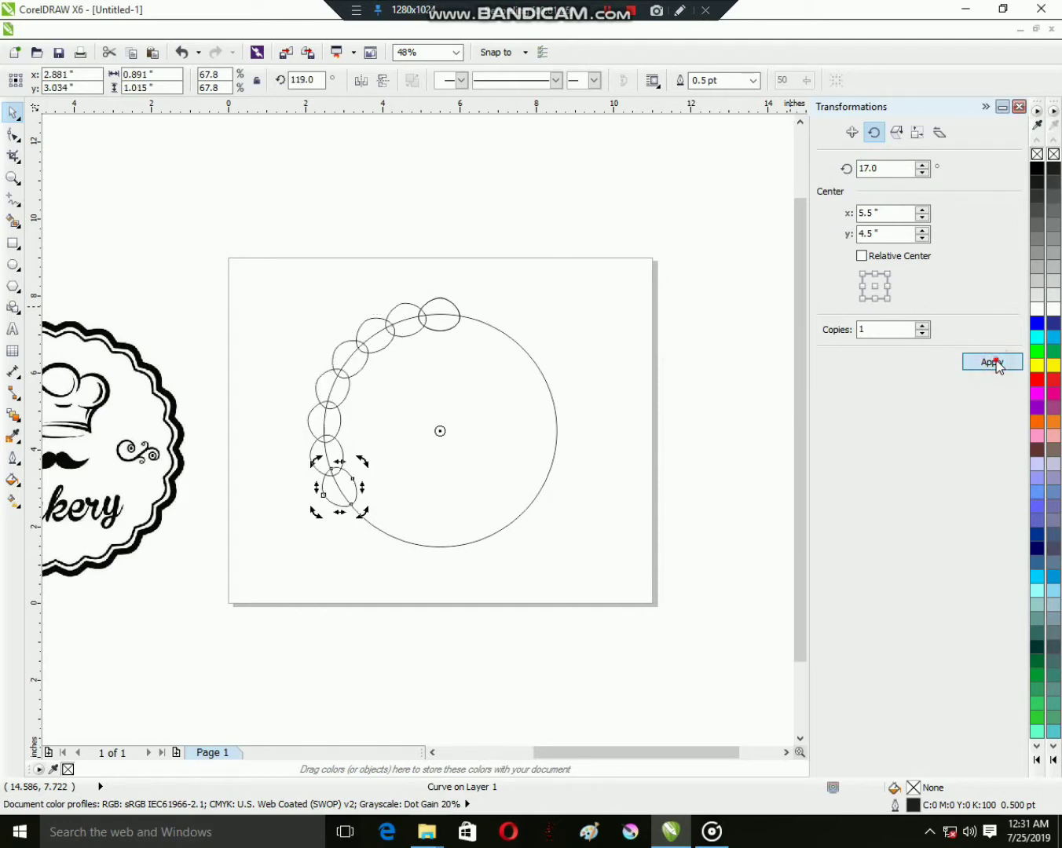
{"action": "left_click", "coordinate": [993, 361]}
{"action": "left_click", "coordinate": [992, 361]}
{"action": "left_click", "coordinate": [994, 361]}
{"action": "left_click", "coordinate": [993, 361]}
{"action": "left_click", "coordinate": [993, 362]}
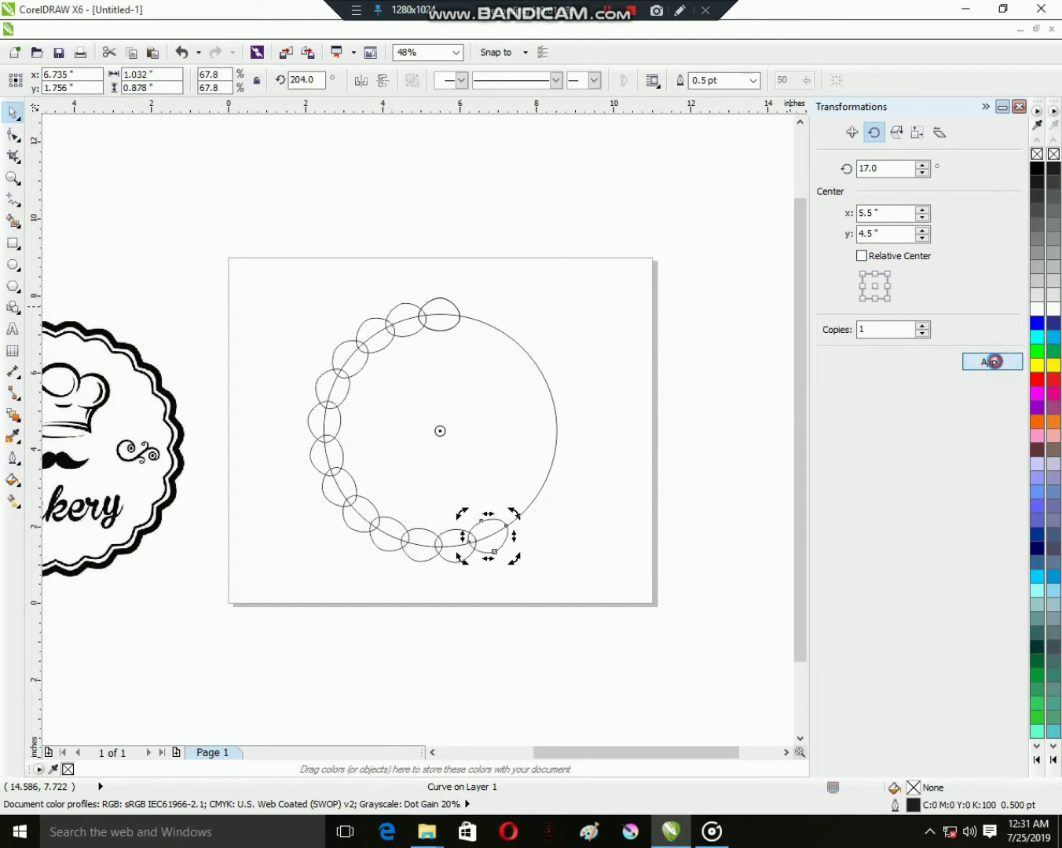
{"action": "left_click", "coordinate": [994, 362]}
{"action": "left_click", "coordinate": [992, 362]}
{"action": "left_click", "coordinate": [992, 362]}
{"action": "left_click", "coordinate": [993, 361]}
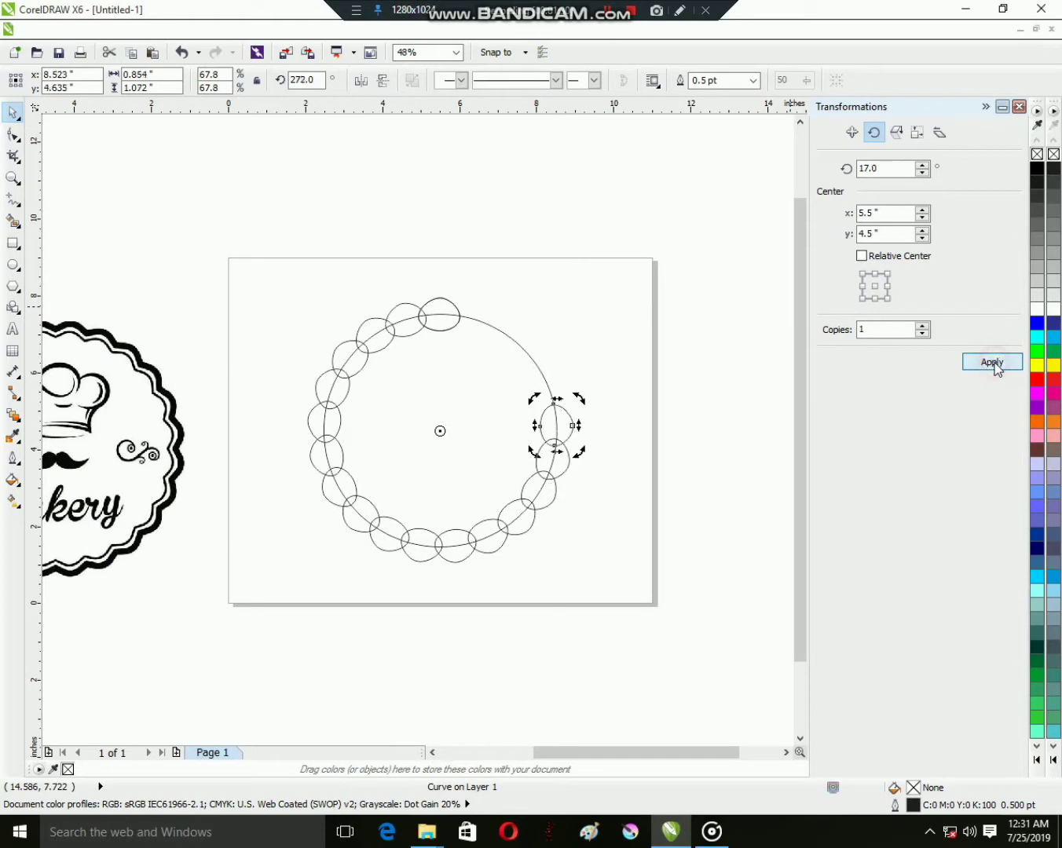
{"action": "left_click", "coordinate": [993, 361]}
{"action": "left_click", "coordinate": [993, 362]}
{"action": "left_click", "coordinate": [993, 362]}
{"action": "left_click", "coordinate": [993, 362]}
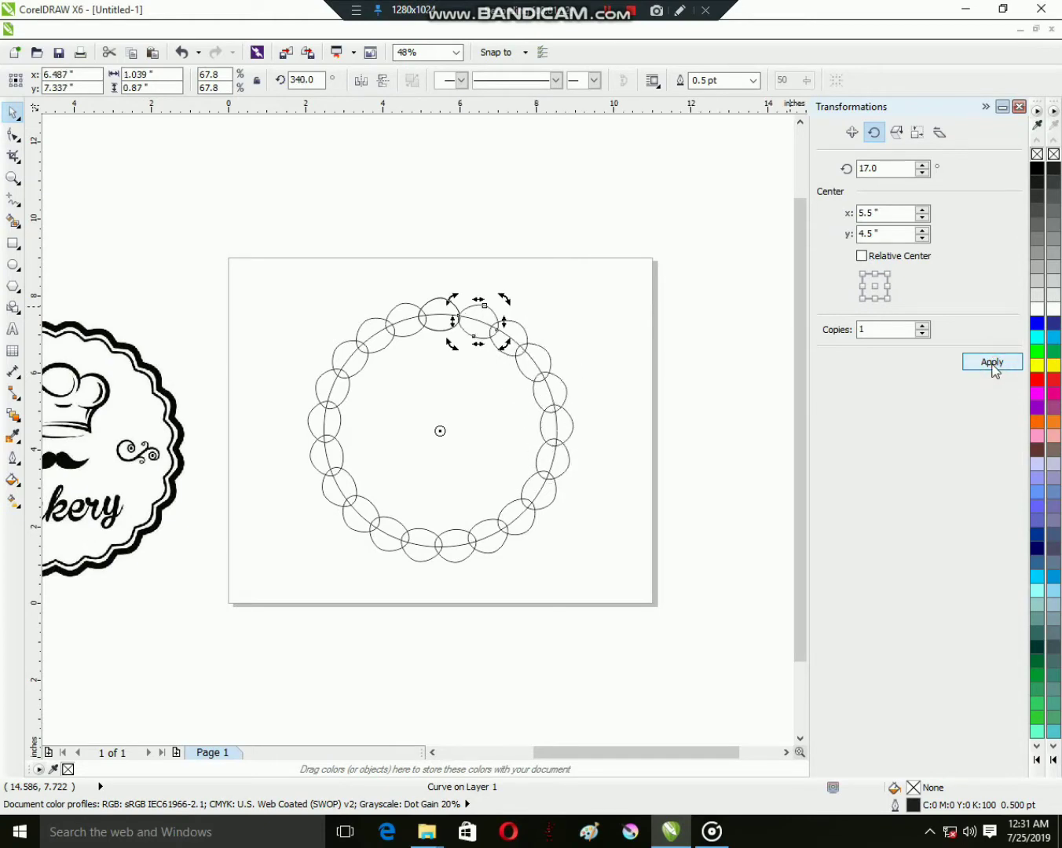
{"action": "left_click", "coordinate": [1018, 108]}
Step: Try to weld the large circle and the whole ring of small curves into one shape
{"action": "scroll", "coordinate": [676, 249], "scroll_direction": "up", "scroll_amount": 1}
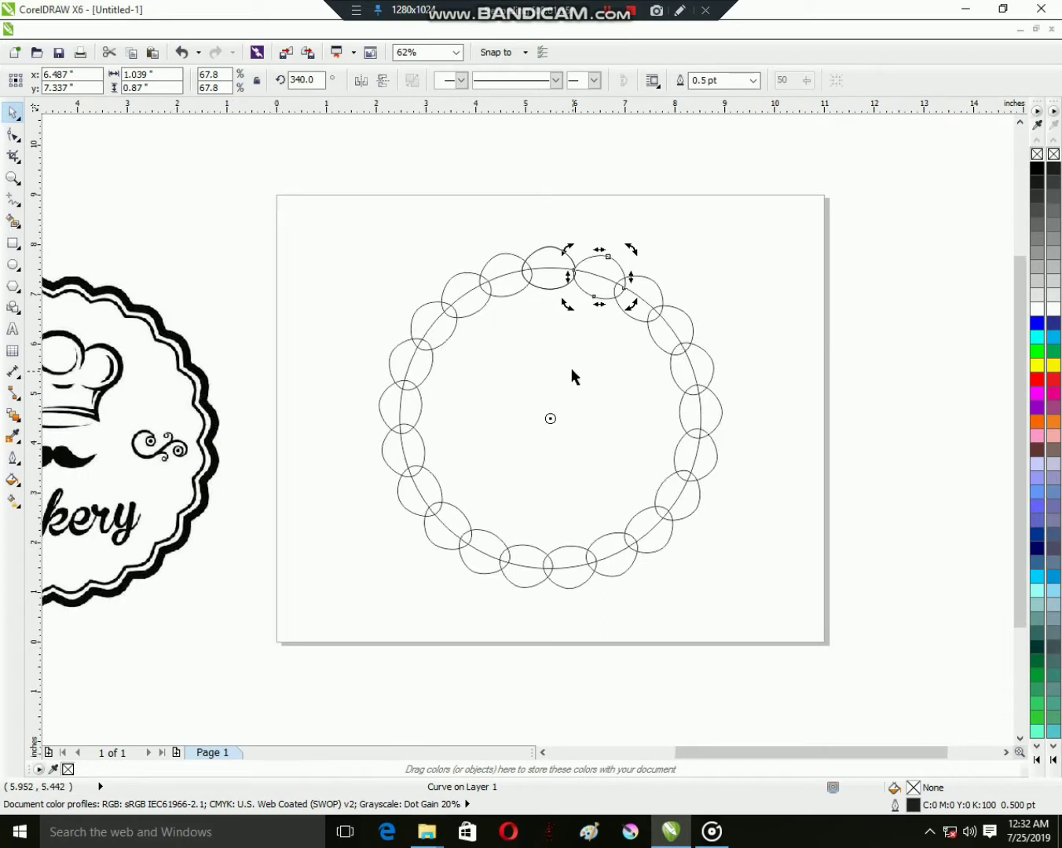
{"action": "scroll", "coordinate": [570, 367], "scroll_direction": "down", "scroll_amount": 1}
{"action": "left_click", "coordinate": [585, 360]}
{"action": "left_click_drag", "start_coordinate": [427, 265], "coordinate": [688, 433]}
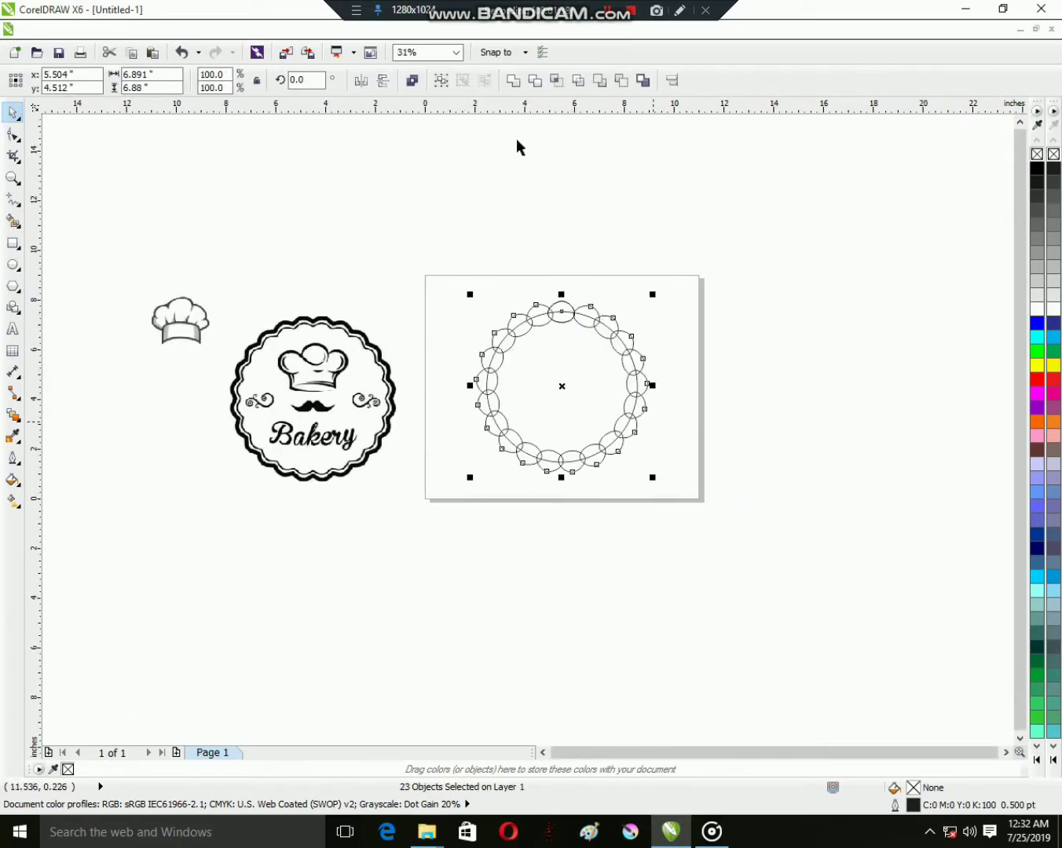
{"action": "left_click", "coordinate": [513, 84]}
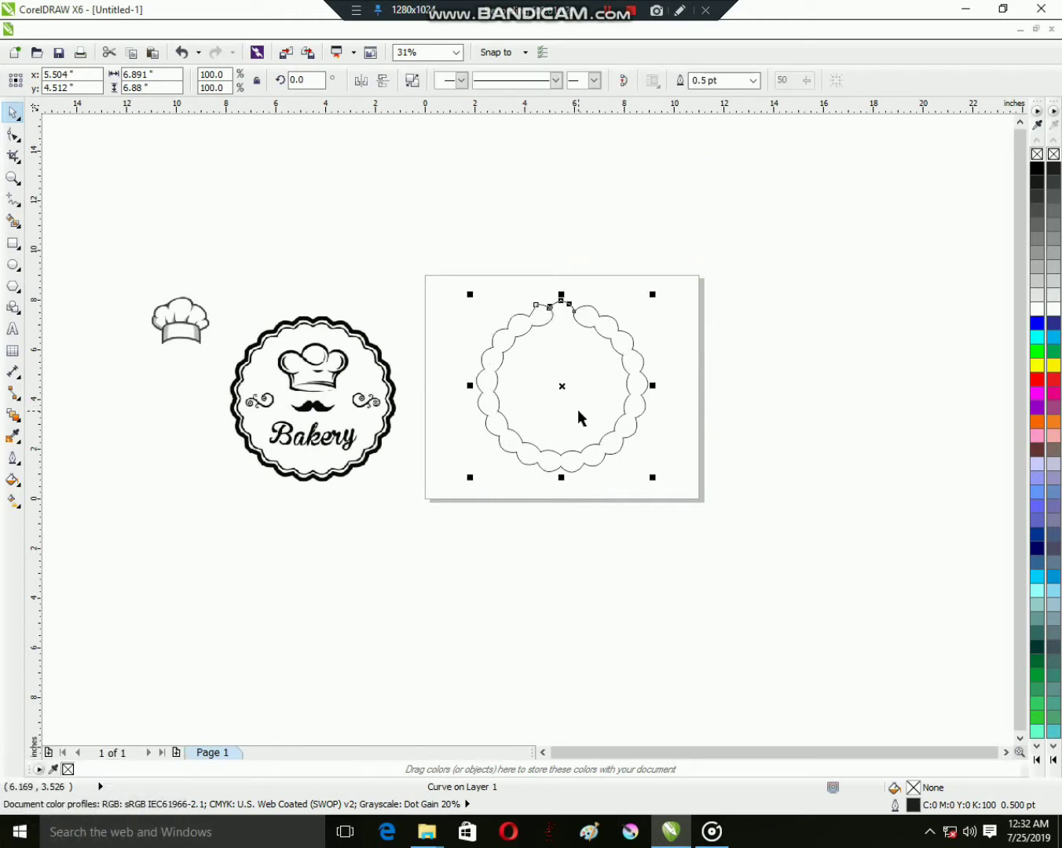
{"action": "scroll", "coordinate": [555, 363], "scroll_direction": "up", "scroll_amount": 1}
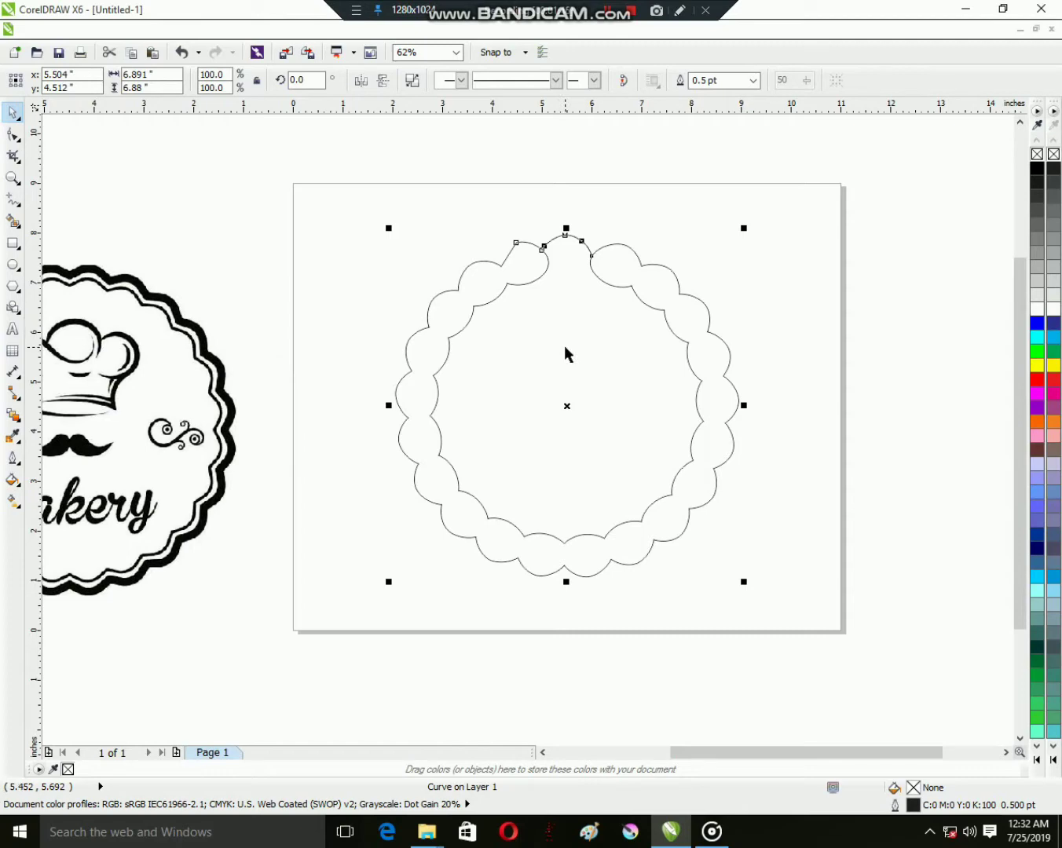
{"action": "scroll", "coordinate": [565, 346], "scroll_direction": "down", "scroll_amount": 1}
{"action": "key", "text": "ctrl+z"}
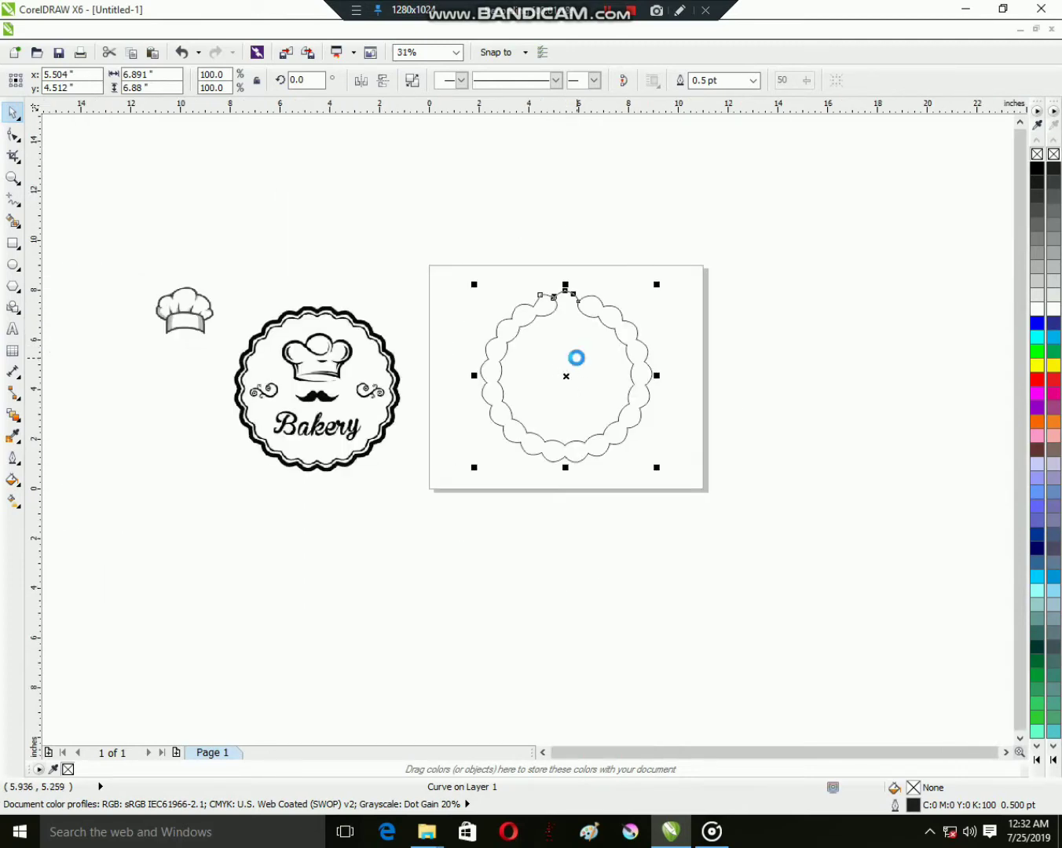
Step: Cut the large circle out of the ring of small curves
{"action": "left_click", "coordinate": [505, 262]}
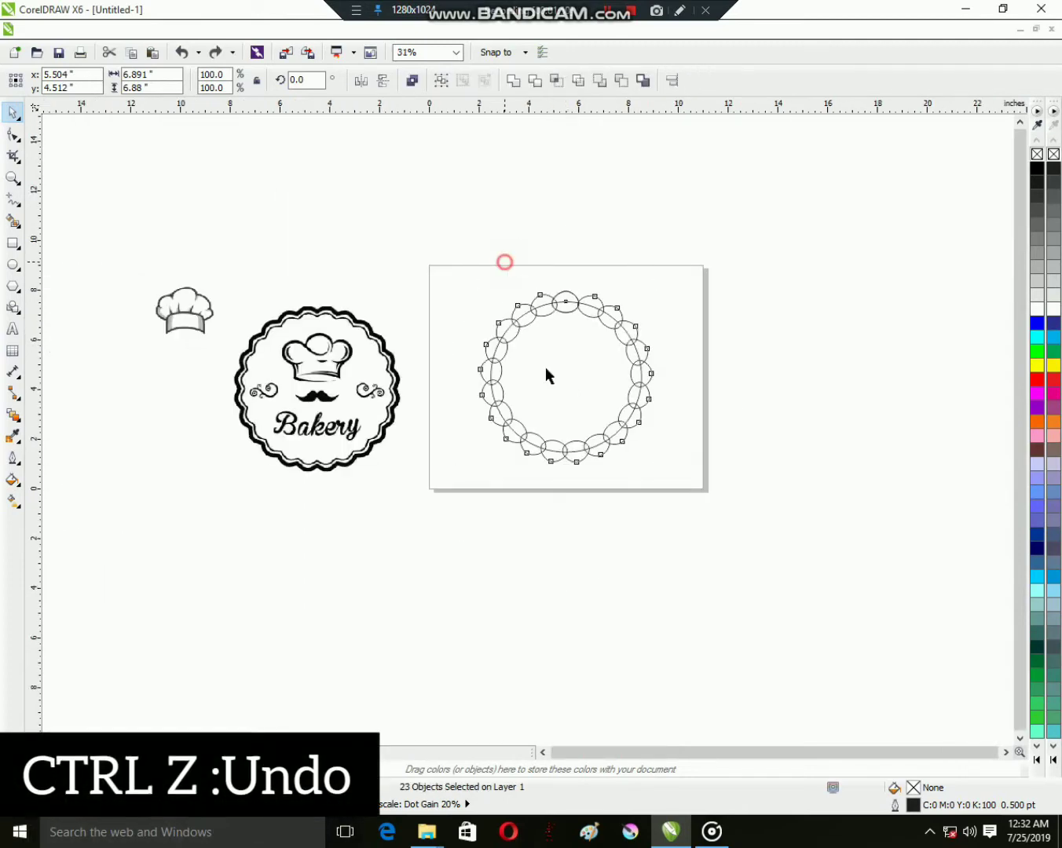
{"action": "left_click", "coordinate": [546, 369]}
{"action": "key", "text": "ctrl+x"}
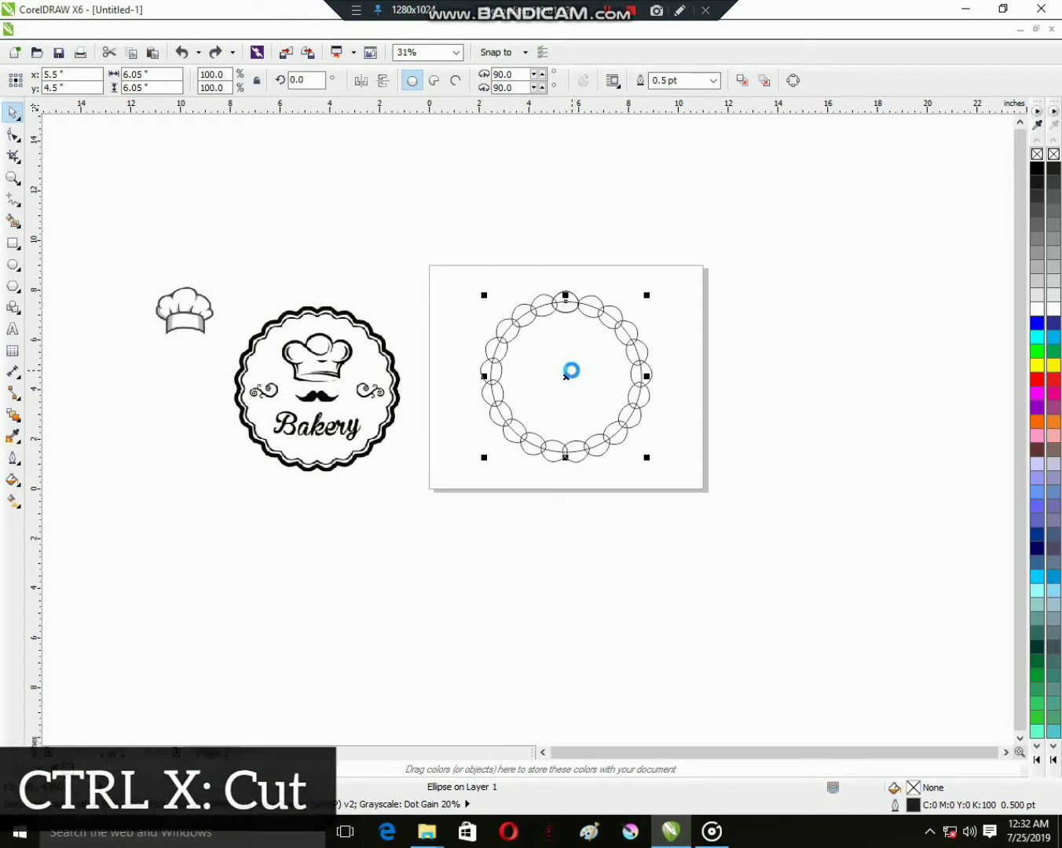
Step: Group all the small curves of the ring and paste the large circle back in place
{"action": "left_click_drag", "start_coordinate": [458, 260], "coordinate": [690, 498]}
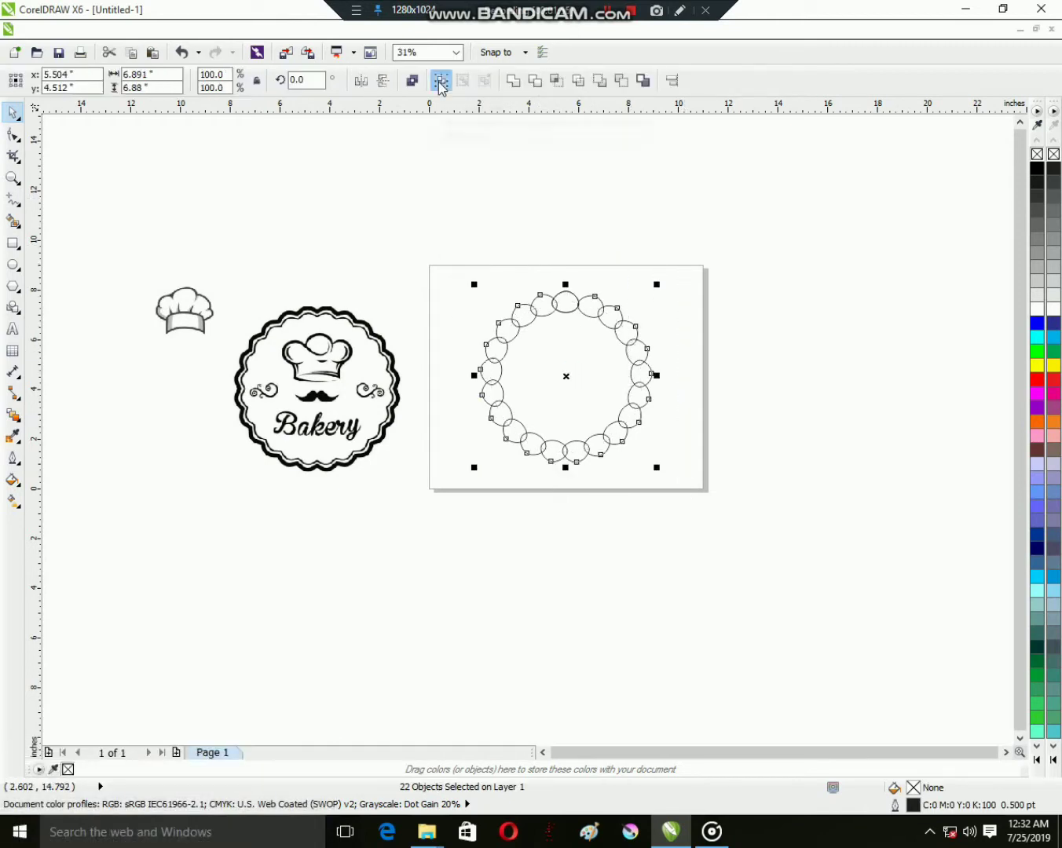
{"action": "left_click", "coordinate": [441, 80]}
{"action": "key", "text": "ctrl+v"}
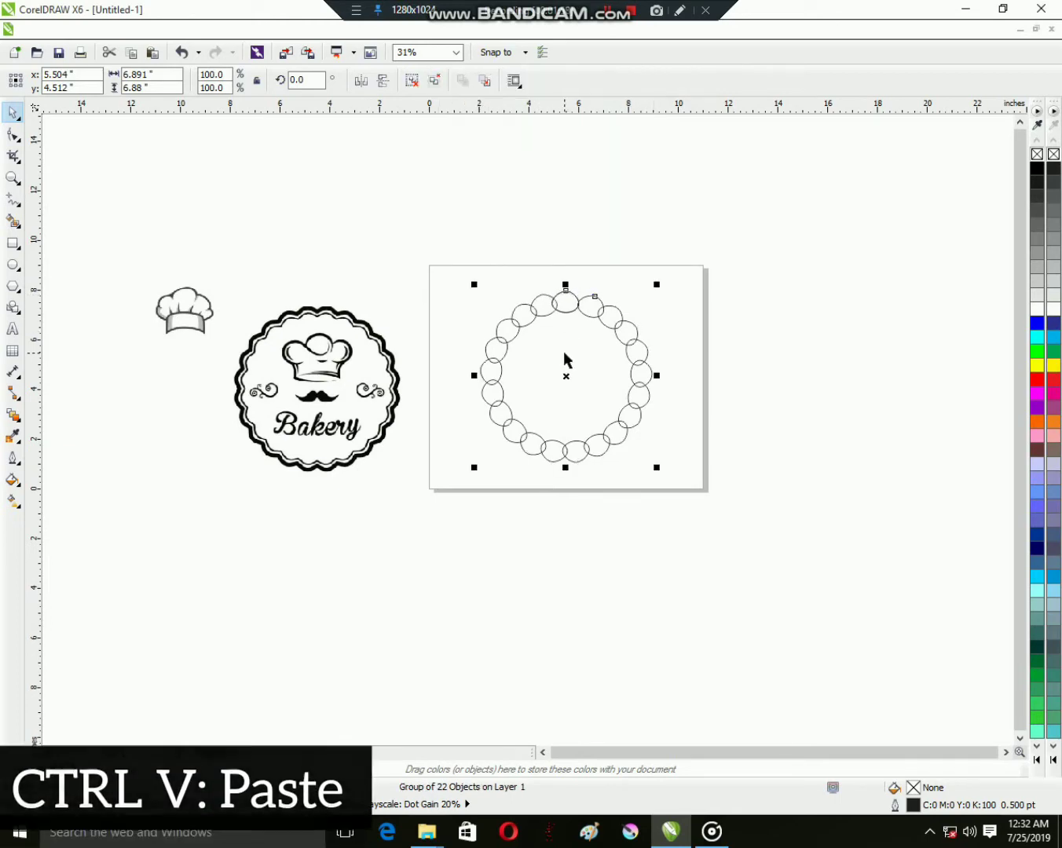
Step: Weld the large circle and the grouped ring of small curves into a single scalloped outline
{"action": "scroll", "coordinate": [522, 306], "scroll_direction": "up", "scroll_amount": 2}
{"action": "left_click", "coordinate": [522, 307], "text": "shift"}
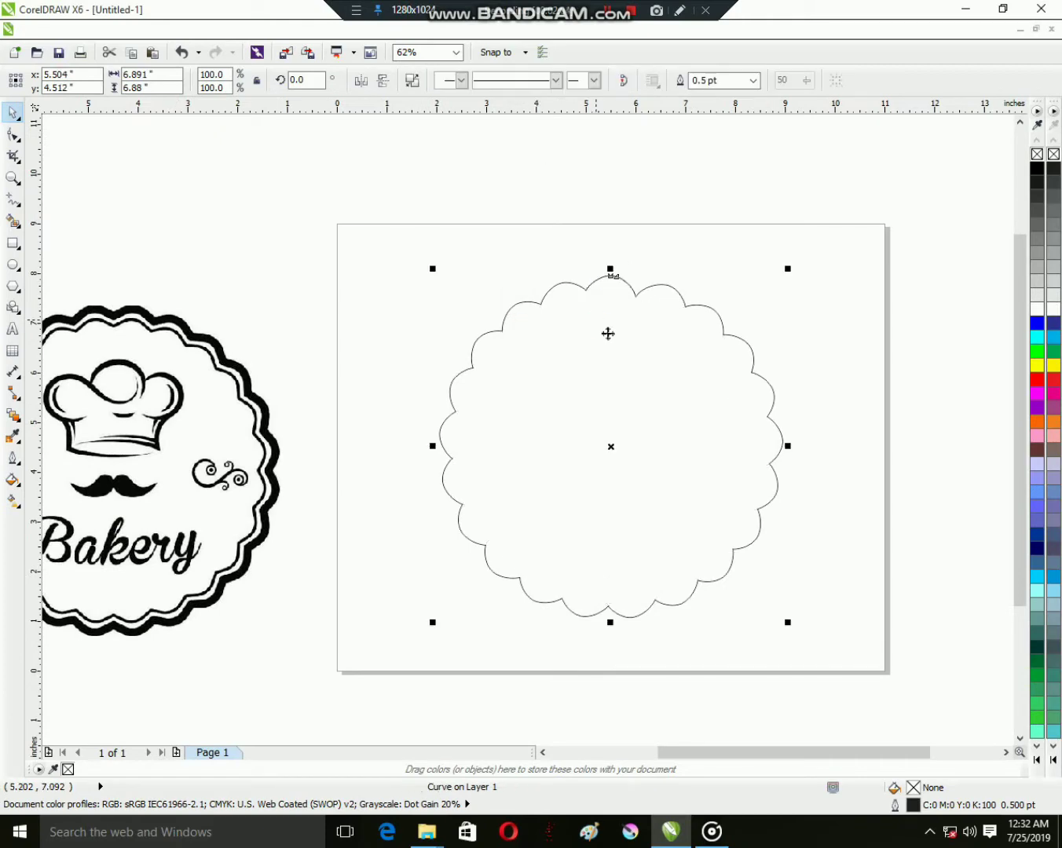
{"action": "scroll", "coordinate": [601, 318], "scroll_direction": "down", "scroll_amount": 2}
{"action": "left_click", "coordinate": [583, 417]}
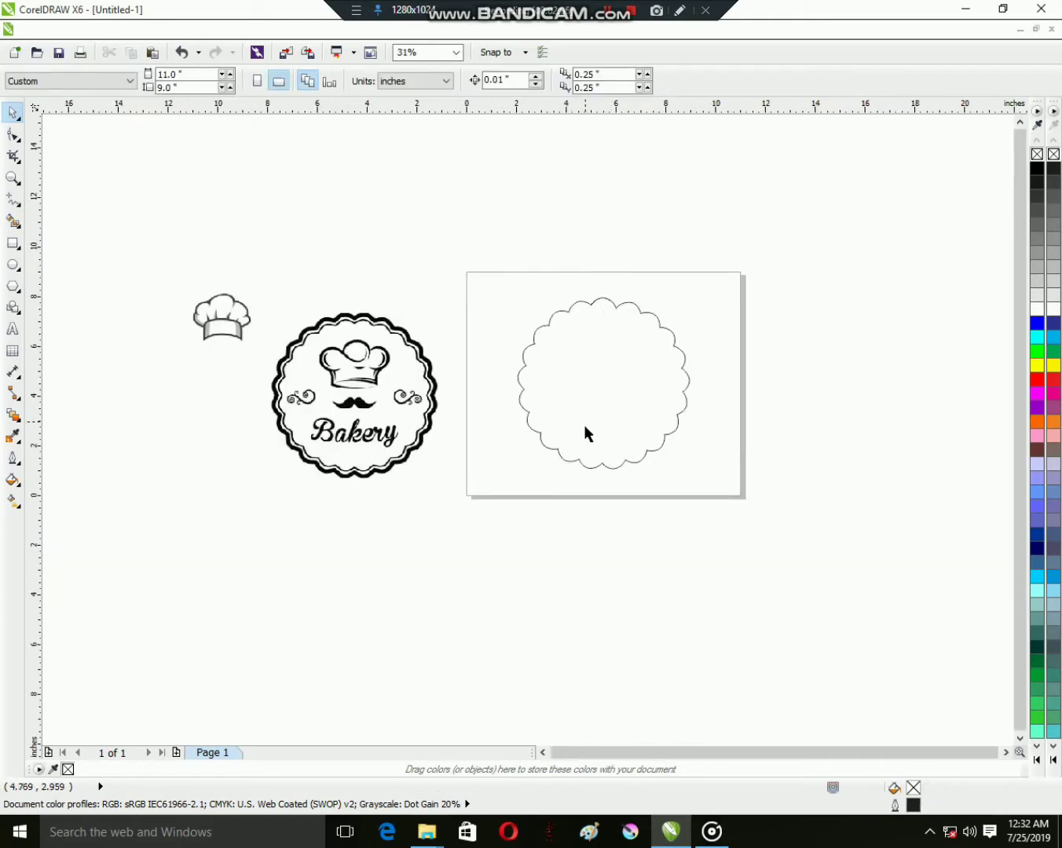
{"action": "scroll", "coordinate": [623, 413], "scroll_direction": "up", "scroll_amount": 2}
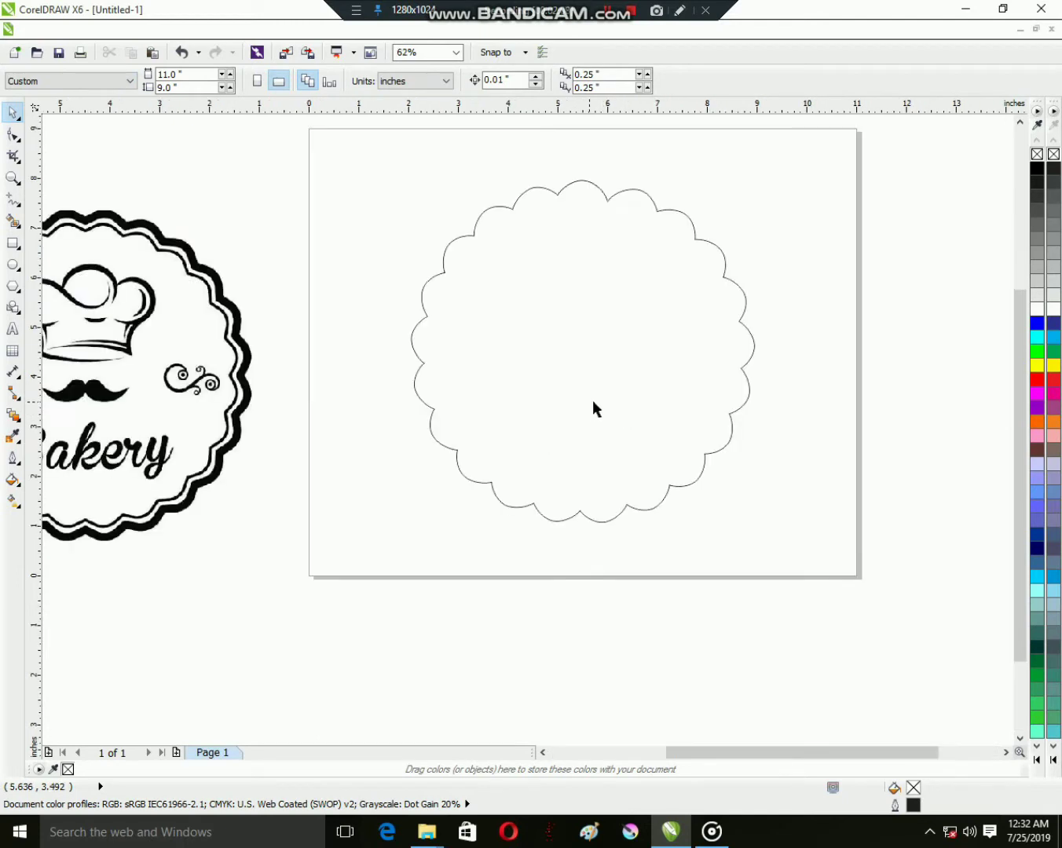
{"action": "scroll", "coordinate": [592, 402], "scroll_direction": "down", "scroll_amount": 2}
{"action": "left_click_drag", "start_coordinate": [592, 400], "coordinate": [598, 431]}
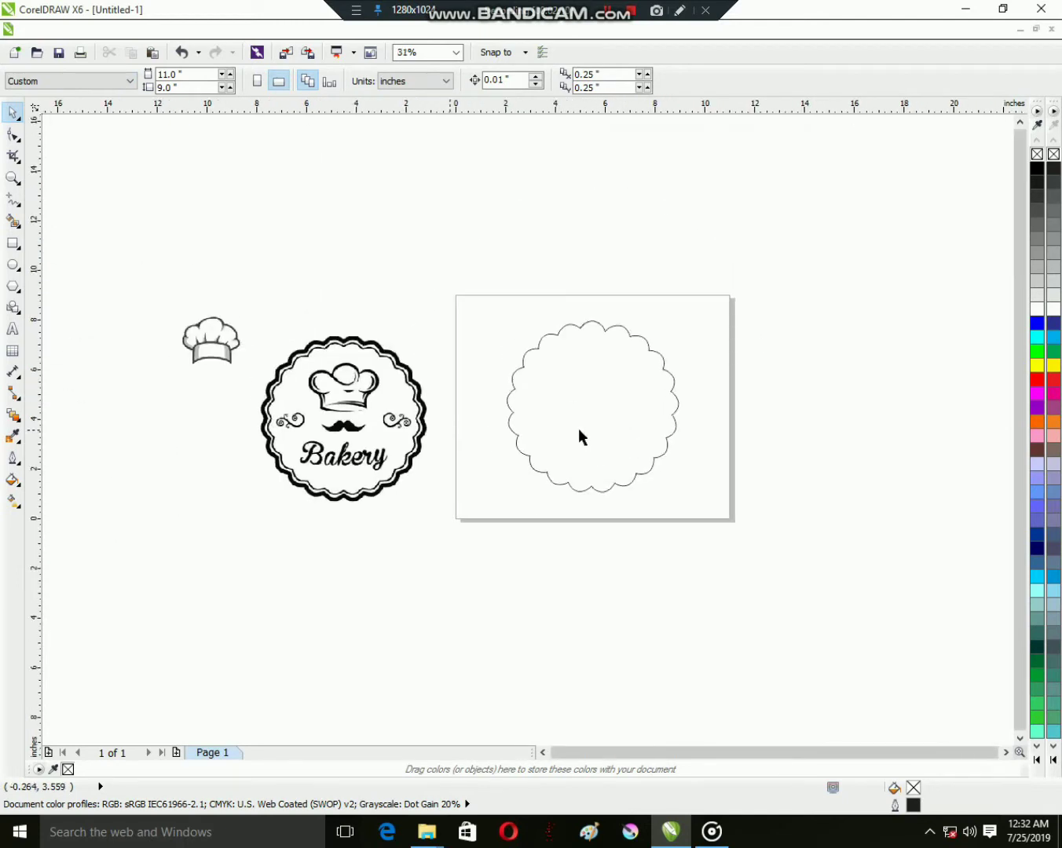
Step: Duplicate the scalloped outline in place and scale the copy about its centre to 93.5% for an inner border
{"action": "left_click", "coordinate": [614, 405]}
{"action": "scroll", "coordinate": [615, 406], "scroll_direction": "up", "scroll_amount": 1}
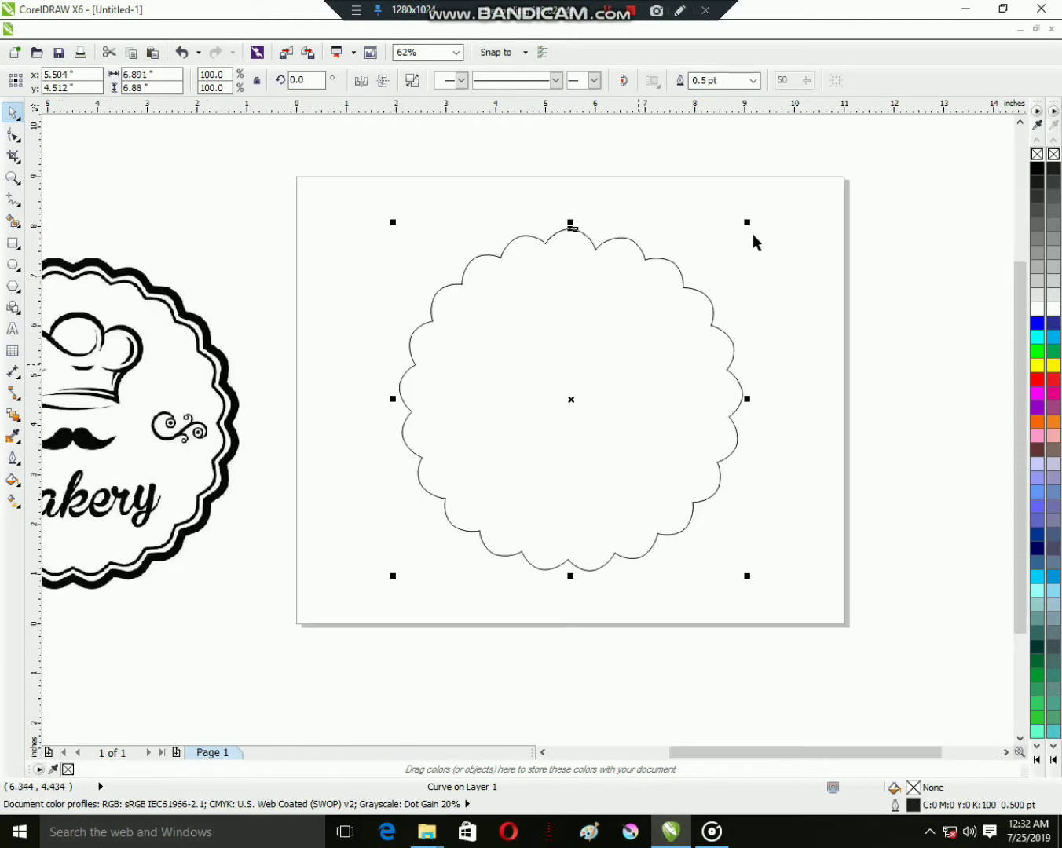
{"action": "key", "text": "ctrl+c"}
{"action": "key", "text": "ctrl+v"}
{"action": "left_click_drag", "start_coordinate": [746, 226], "coordinate": [736, 235]}
{"action": "scroll", "coordinate": [680, 292], "scroll_direction": "down", "scroll_amount": 1}
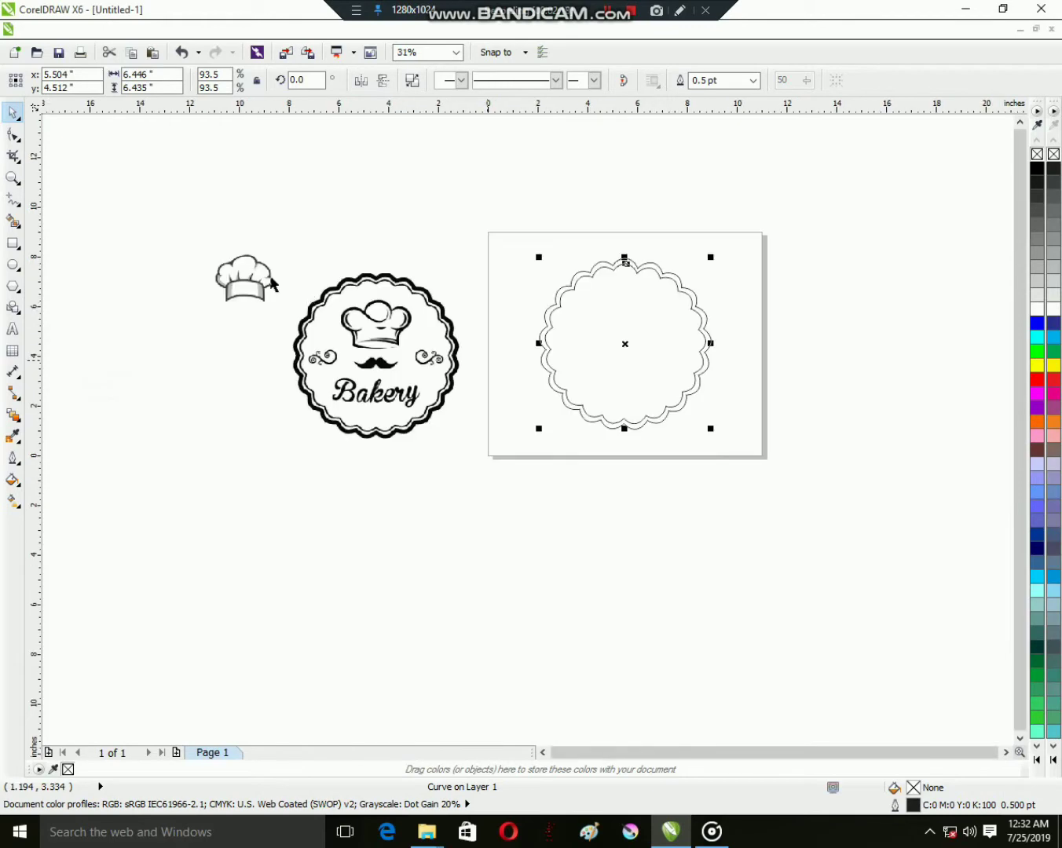
Step: Place a copy of the chef hat picture in the middle of the scalloped badge and lock it there for tracing
{"action": "left_click", "coordinate": [255, 278]}
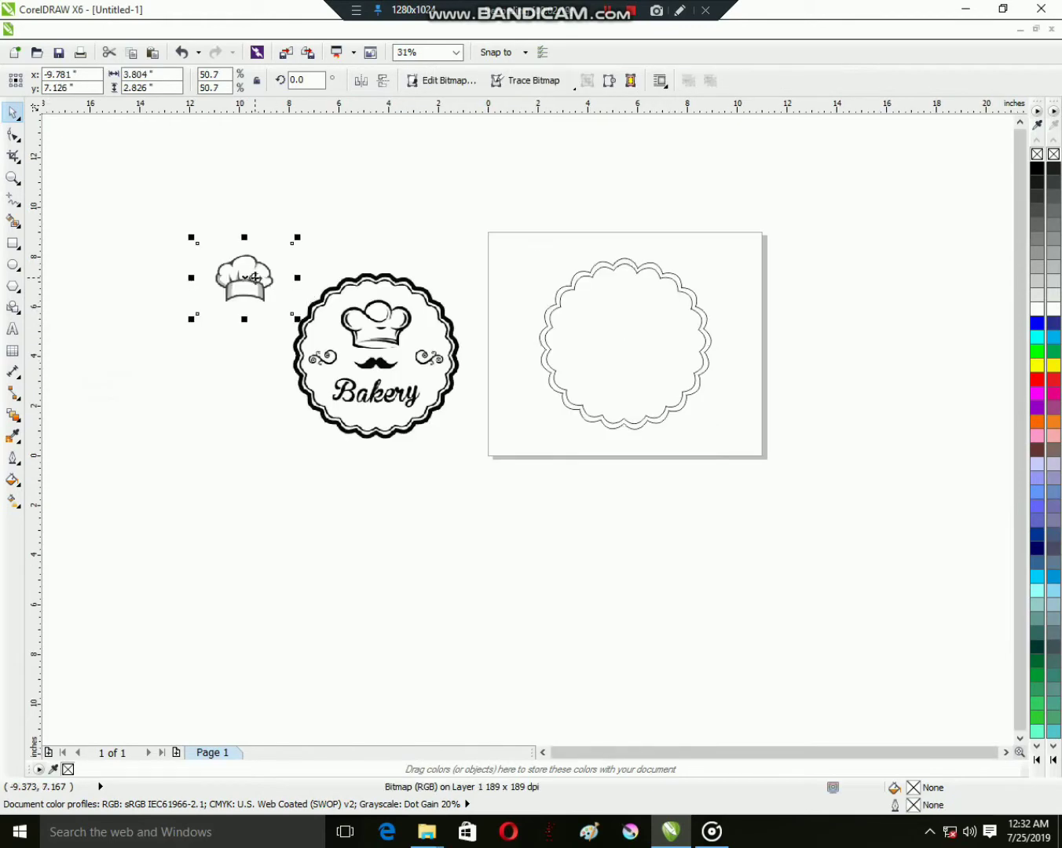
{"action": "left_click_drag", "start_coordinate": [256, 278], "coordinate": [647, 324]}
{"action": "key", "text": "ctrl+c"}
{"action": "key", "text": "ctrl+v"}
{"action": "scroll", "coordinate": [562, 356], "scroll_direction": "up", "scroll_amount": 5}
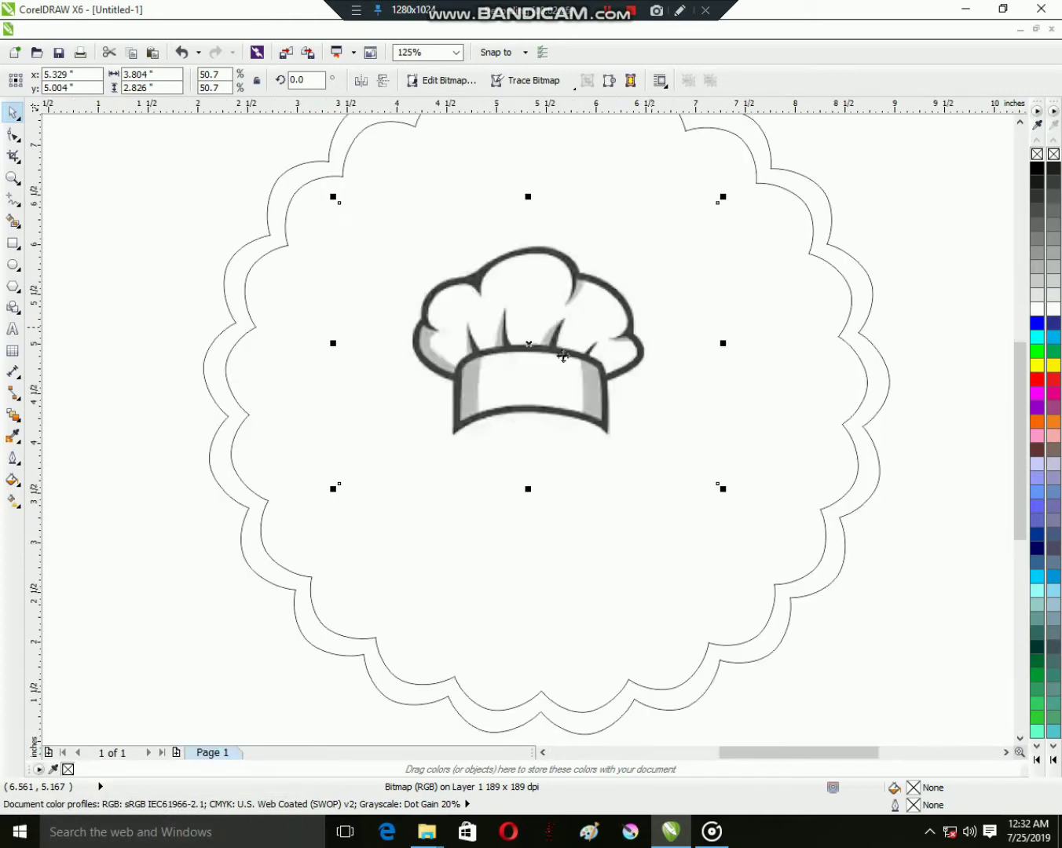
{"action": "left_click_drag", "start_coordinate": [571, 357], "coordinate": [583, 361]}
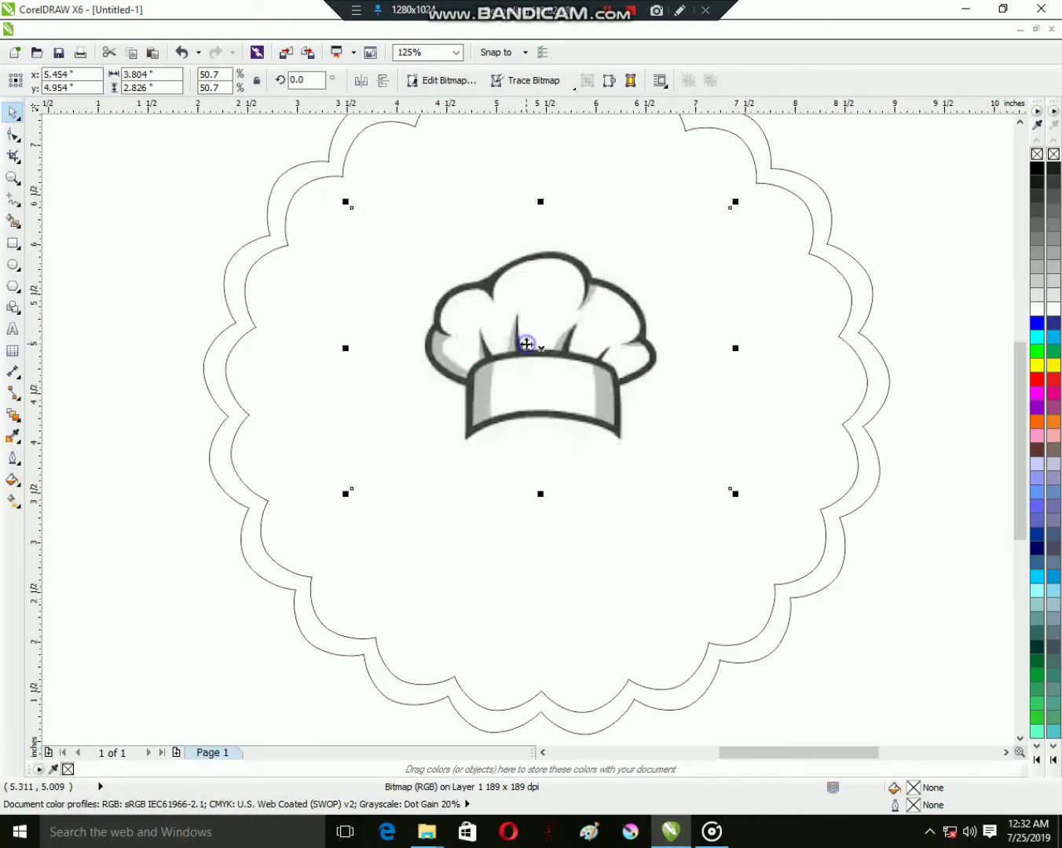
{"action": "right_click", "coordinate": [526, 344]}
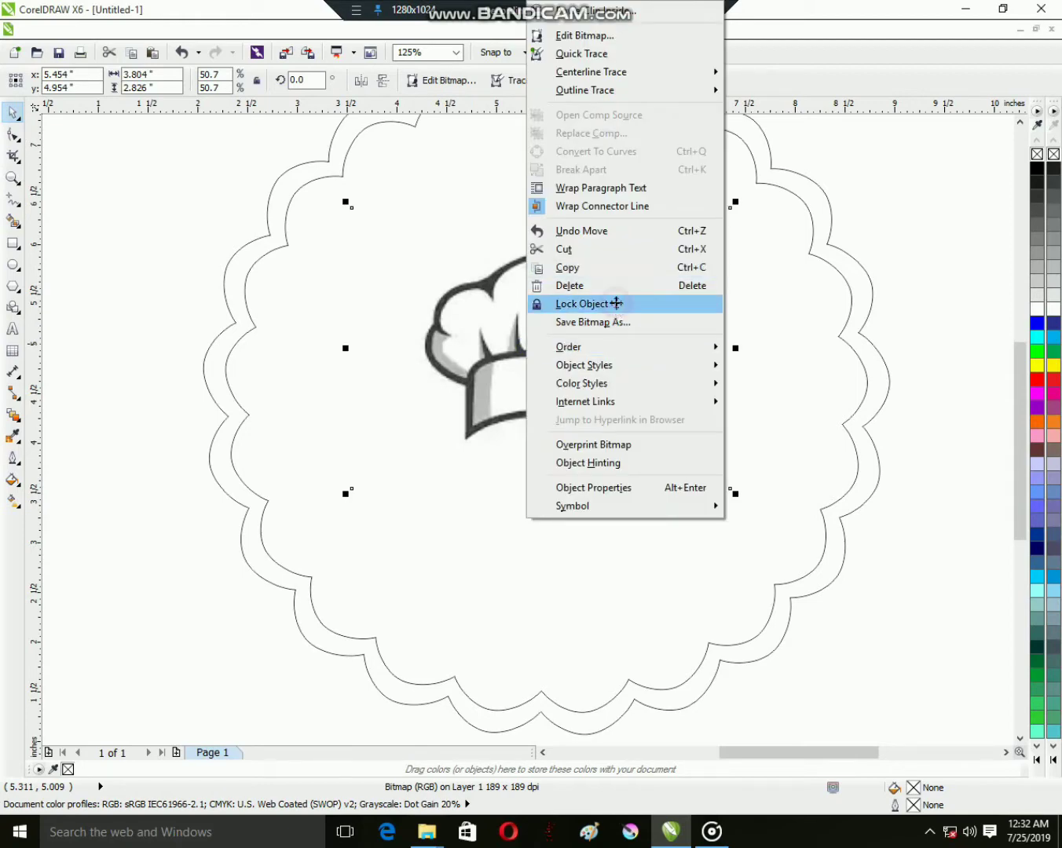
{"action": "left_click", "coordinate": [616, 303]}
Step: With the Pen tool, trace the hat band's inner edge from its lower curve up the left side and along the upper edge
{"action": "left_click", "coordinate": [20, 223]}
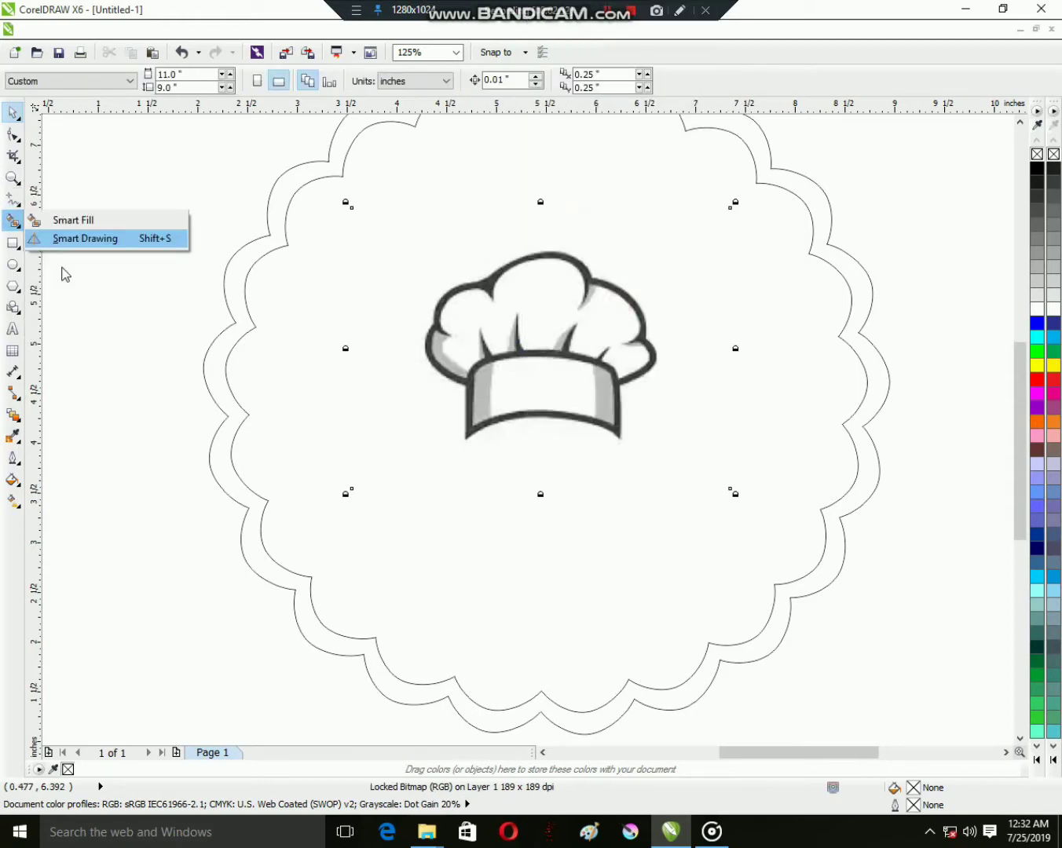
{"action": "left_click", "coordinate": [19, 205]}
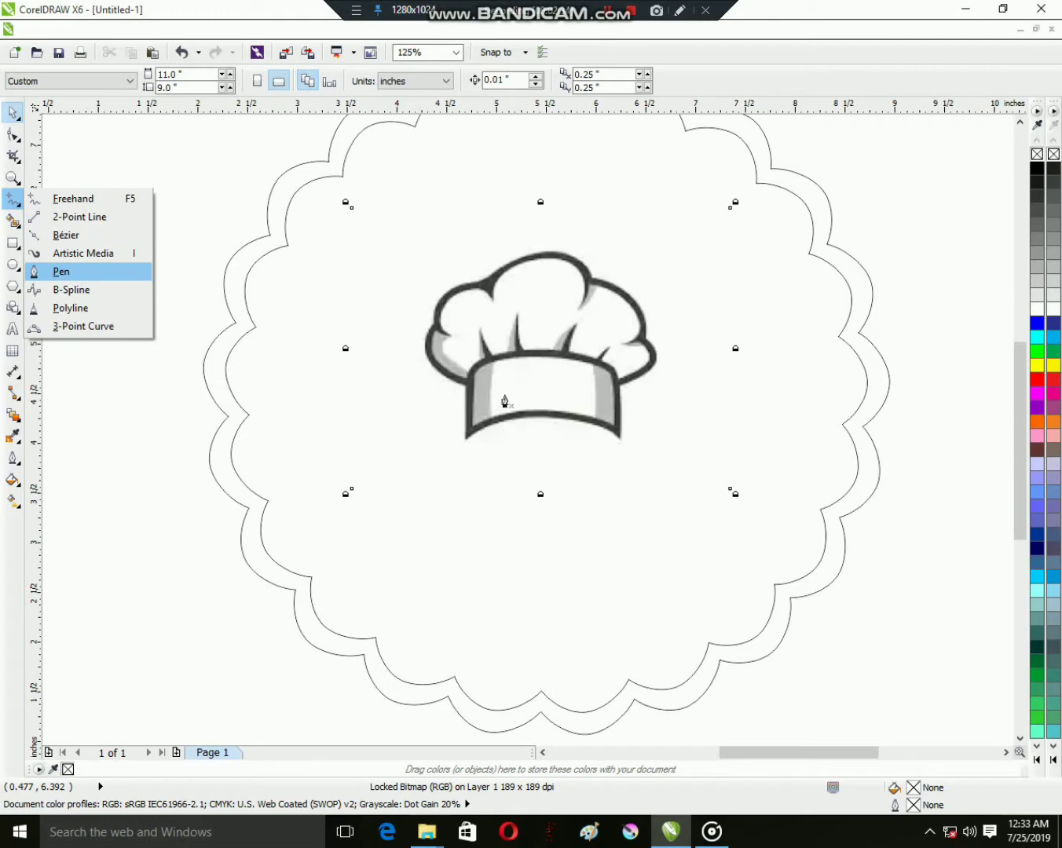
{"action": "scroll", "coordinate": [495, 421], "scroll_direction": "up", "scroll_amount": 5}
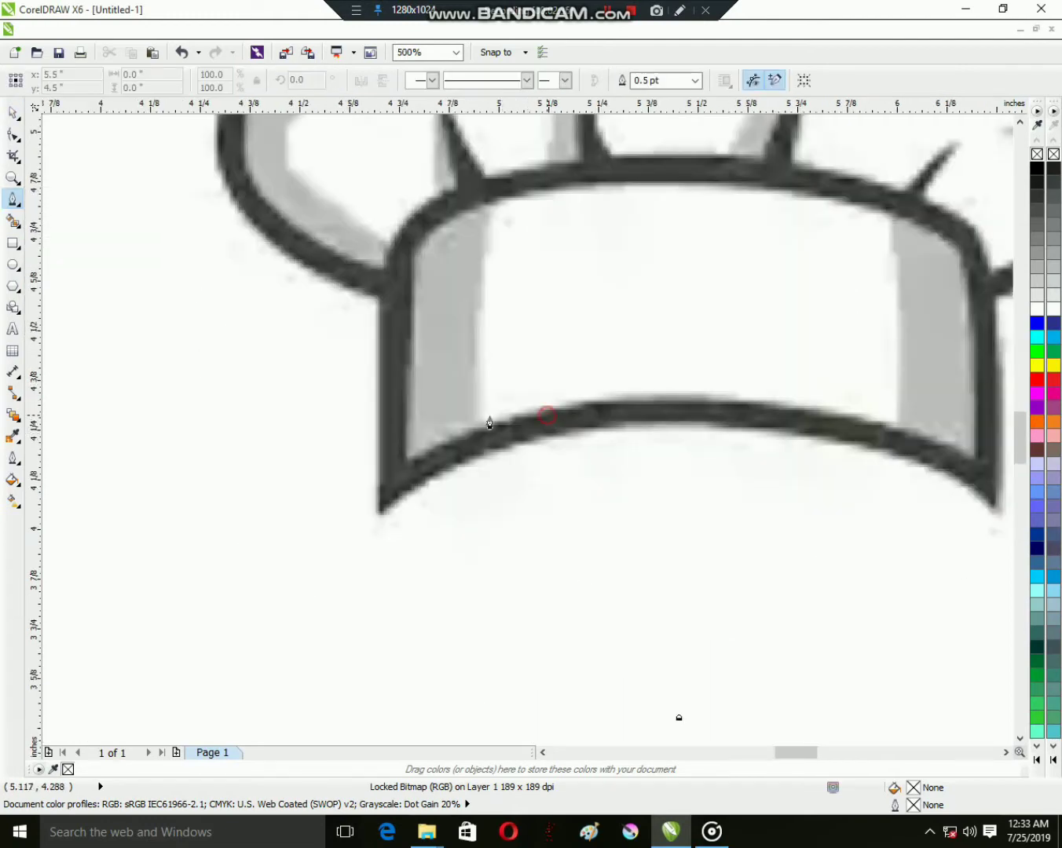
{"action": "left_click", "coordinate": [548, 415]}
{"action": "left_click_drag", "start_coordinate": [407, 463], "coordinate": [416, 271]}
{"action": "left_click", "coordinate": [421, 244]}
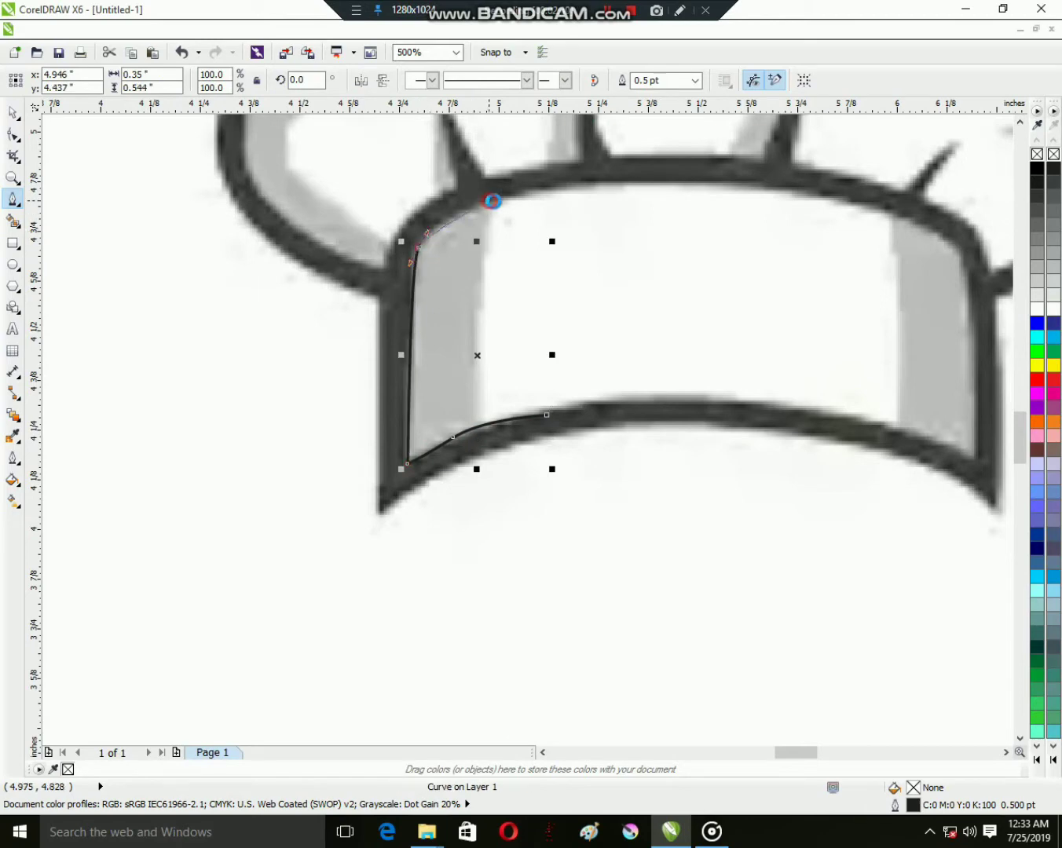
{"action": "left_click", "coordinate": [487, 201]}
{"action": "left_click_drag", "start_coordinate": [658, 309], "coordinate": [716, 314]}
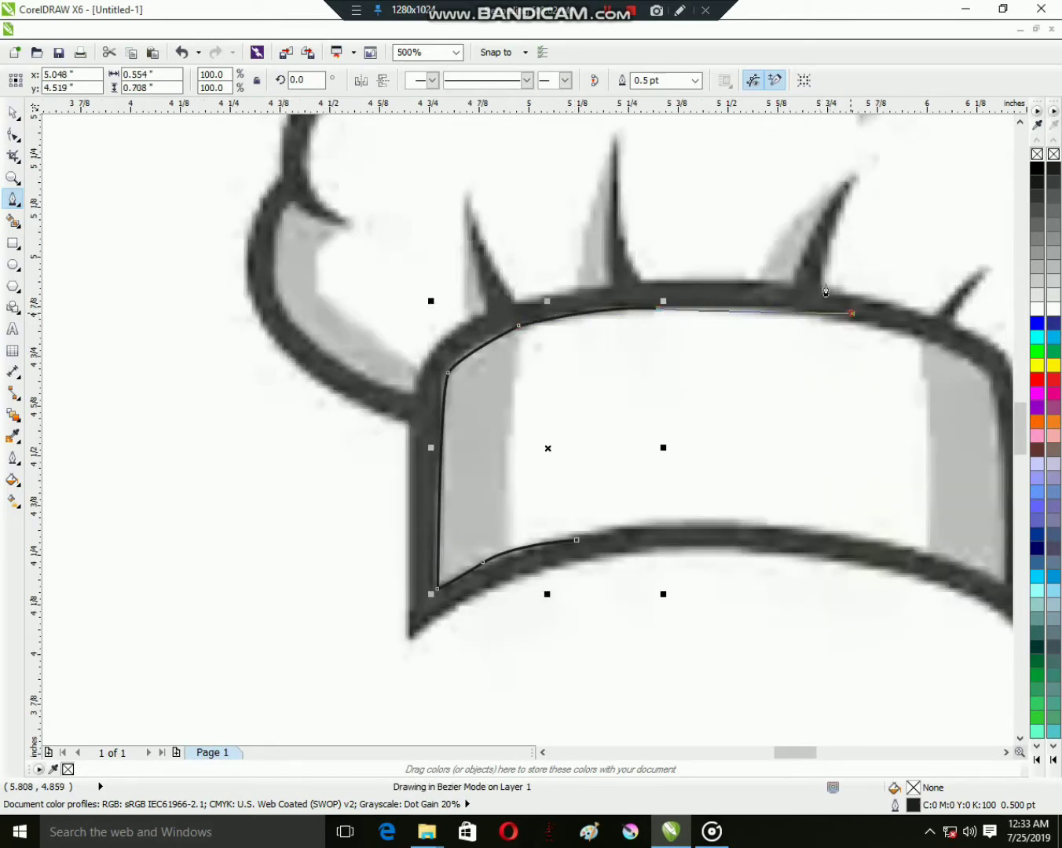
Step: Continue the pen path leftward along the band's upper edge, tracing the three tallest pointed pleats
{"action": "left_click_drag", "start_coordinate": [850, 314], "coordinate": [824, 272]}
{"action": "left_click", "coordinate": [853, 180]}
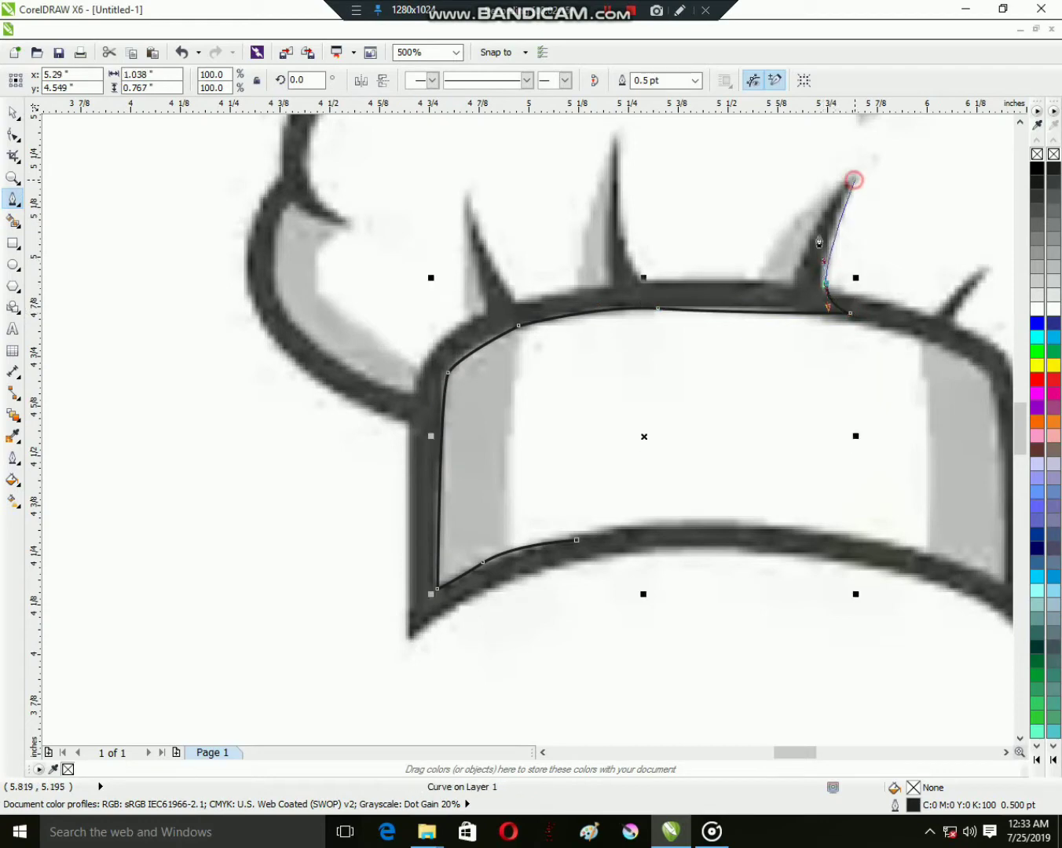
{"action": "left_click", "coordinate": [799, 280]}
{"action": "left_click", "coordinate": [635, 277]}
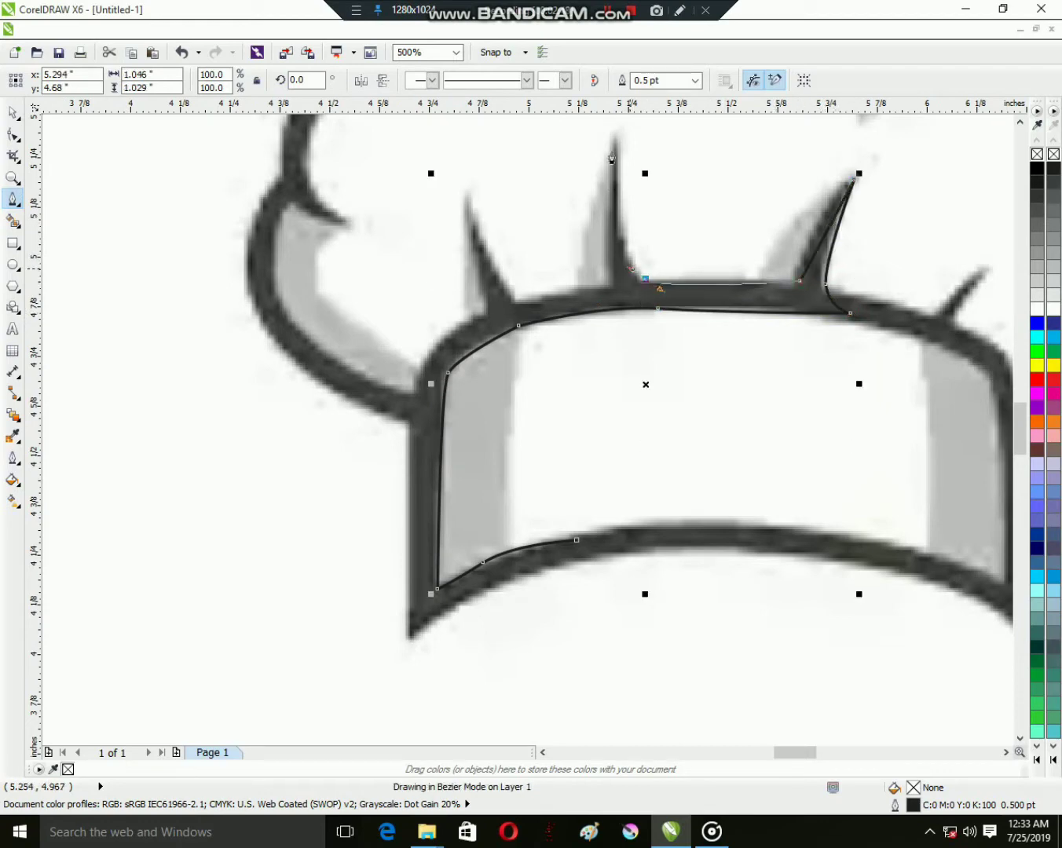
{"action": "left_click_drag", "start_coordinate": [613, 138], "coordinate": [579, 300]}
{"action": "left_click", "coordinate": [512, 302]}
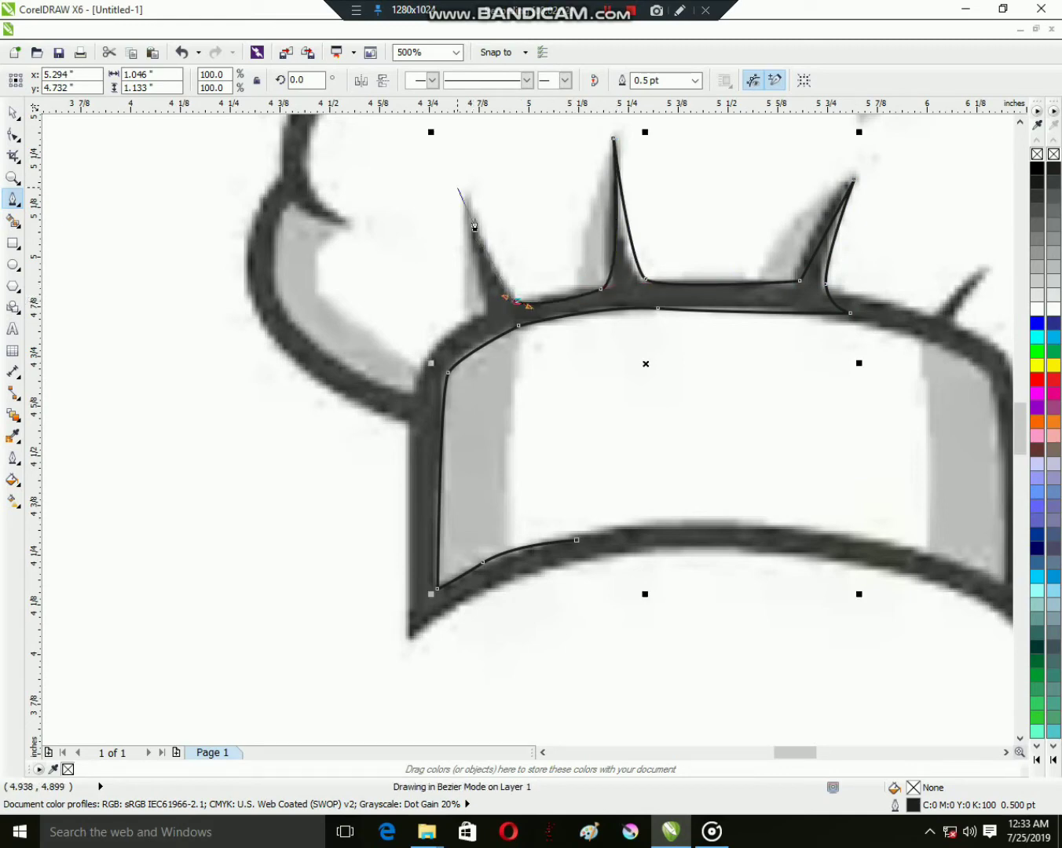
{"action": "left_click_drag", "start_coordinate": [469, 191], "coordinate": [454, 270]}
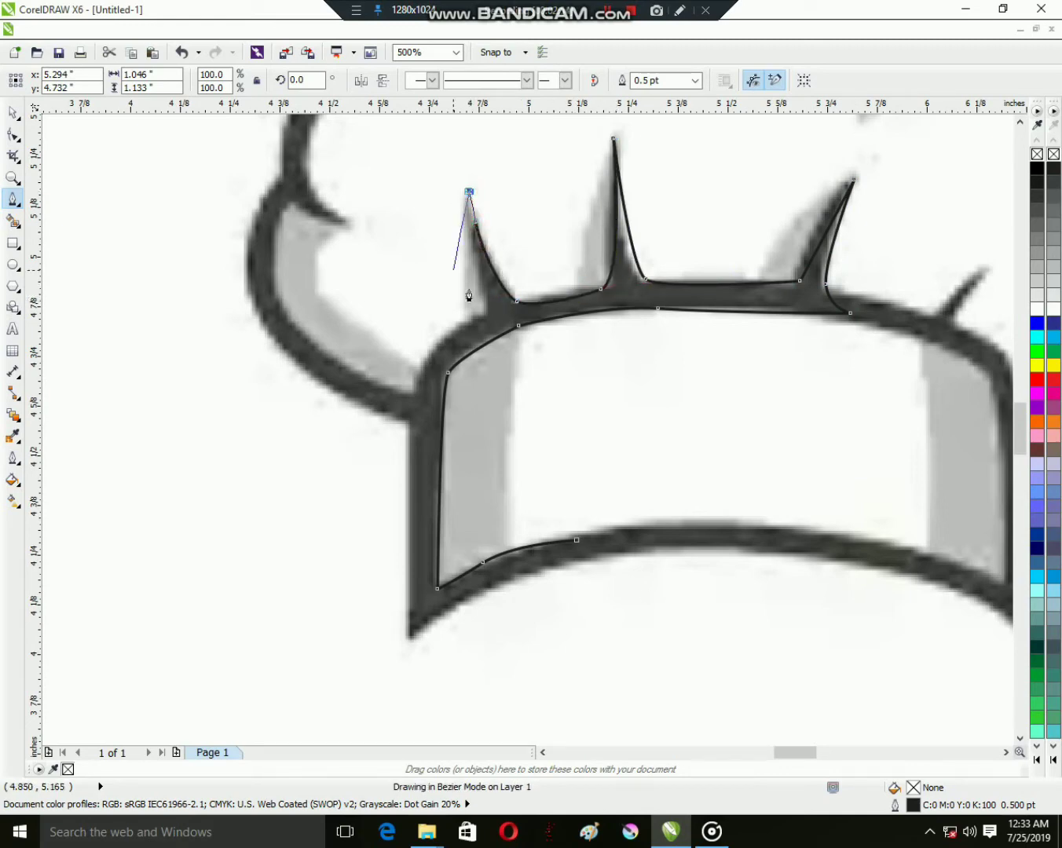
{"action": "left_click", "coordinate": [474, 288]}
{"action": "left_click", "coordinate": [477, 311]}
Step: Continue the pen path down to the band's left corner and around the inner edges of the hat's two left puffs
{"action": "left_click", "coordinate": [446, 345]}
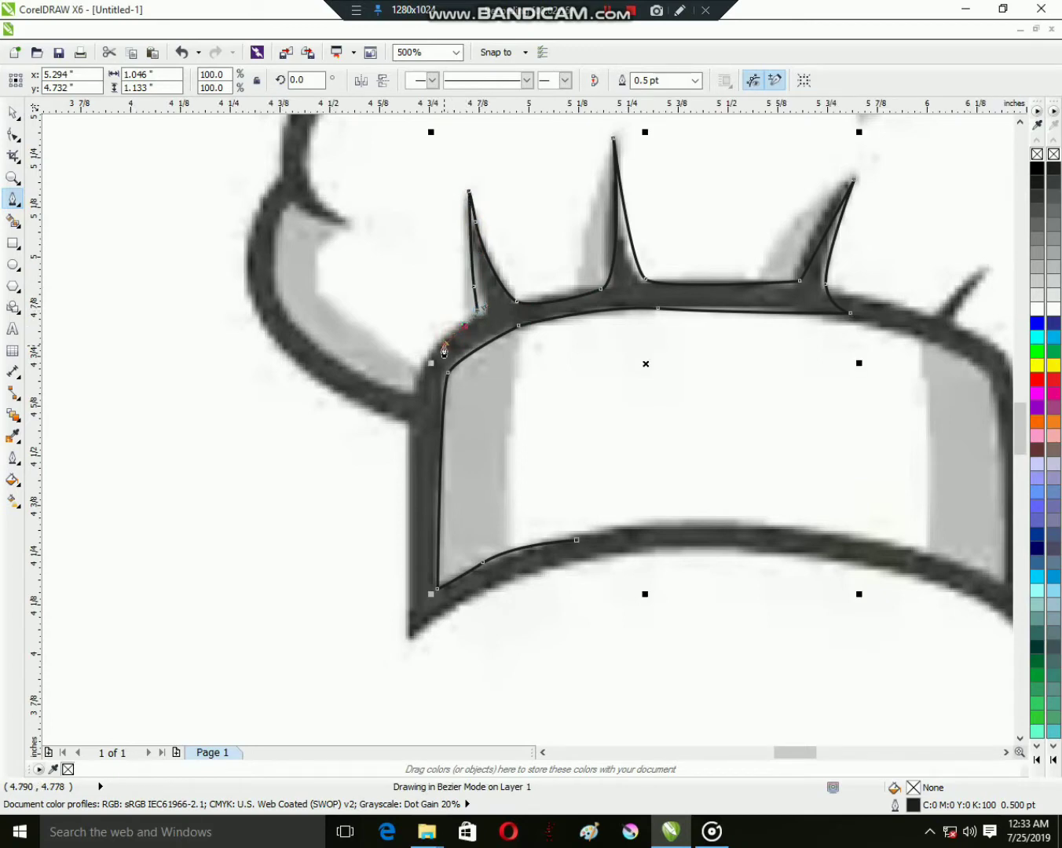
{"action": "left_click_drag", "start_coordinate": [445, 351], "coordinate": [416, 385]}
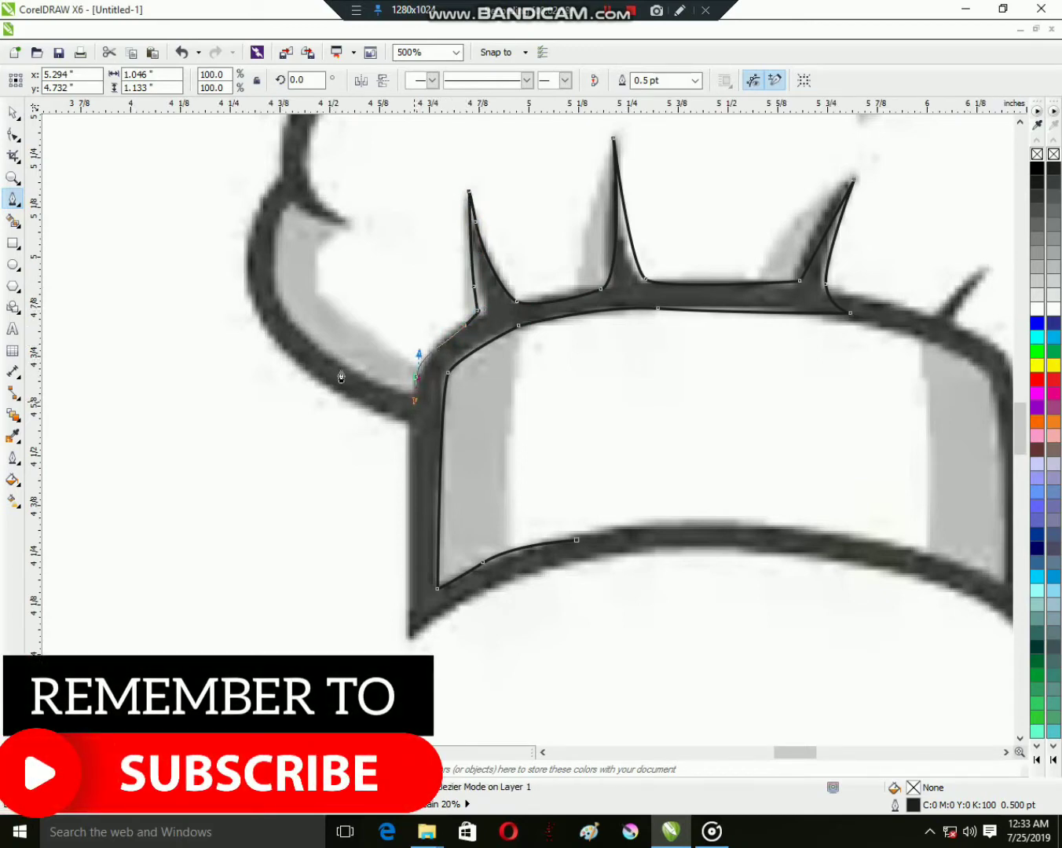
{"action": "mouse_move", "coordinate": [326, 350]}
{"action": "left_mouse_down"}
{"action": "mouse_move", "coordinate": [295, 323]}
{"action": "mouse_move", "coordinate": [332, 406]}
{"action": "mouse_move", "coordinate": [324, 374]}
{"action": "left_mouse_up"}
{"action": "left_click_drag", "start_coordinate": [343, 325], "coordinate": [393, 349]}
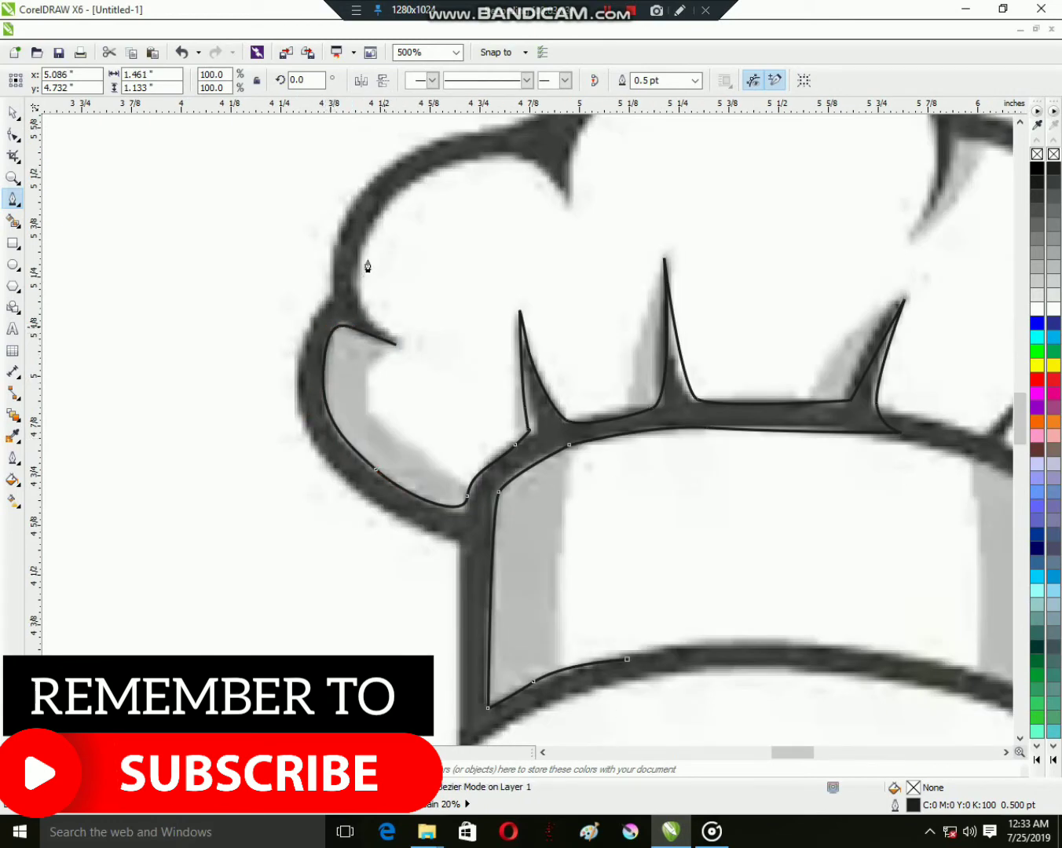
{"action": "left_click_drag", "start_coordinate": [362, 250], "coordinate": [394, 208]}
{"action": "left_click_drag", "start_coordinate": [465, 159], "coordinate": [576, 203]}
Step: Extend the pen path along the inner edge of the hat's large middle puff and around the crease at its right end
{"action": "scroll", "coordinate": [533, 277], "scroll_direction": "down", "scroll_amount": 2}
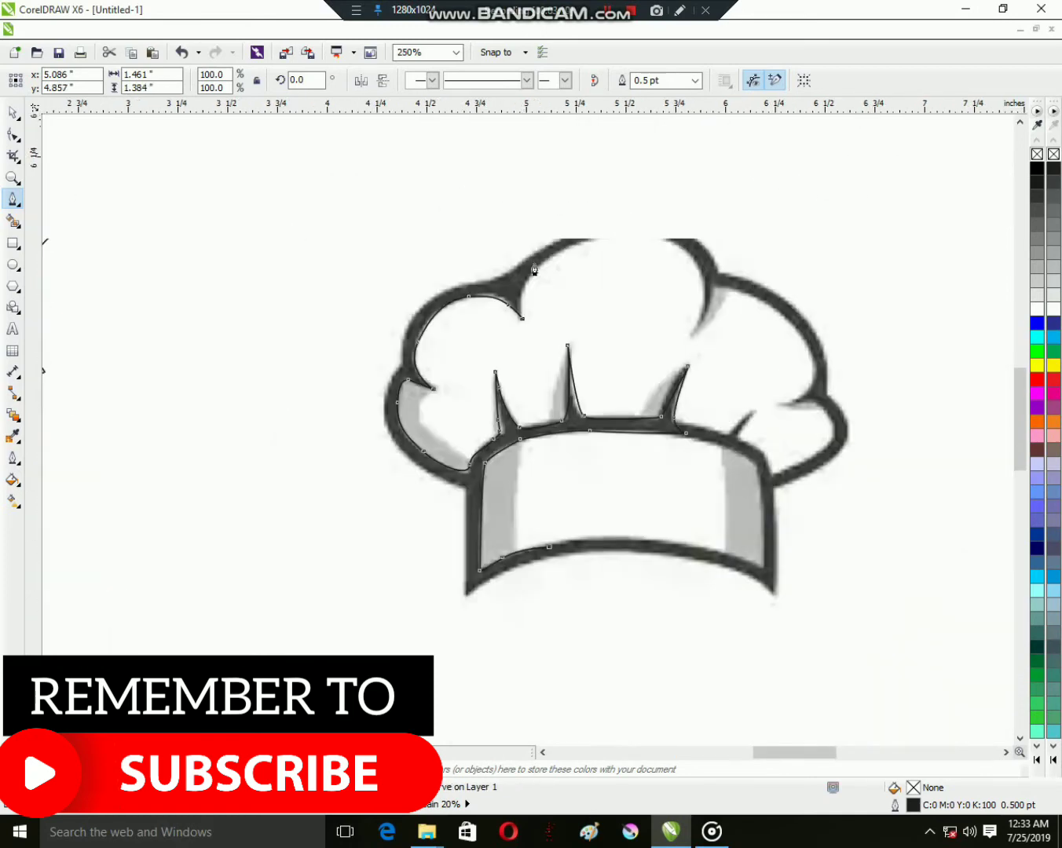
{"action": "scroll", "coordinate": [590, 238], "scroll_direction": "up", "scroll_amount": 2}
{"action": "left_click_drag", "start_coordinate": [599, 221], "coordinate": [700, 250]}
{"action": "scroll", "coordinate": [606, 206], "scroll_direction": "right", "scroll_amount": 2}
{"action": "mouse_move", "coordinate": [711, 336]}
{"action": "left_mouse_down"}
{"action": "mouse_move", "coordinate": [742, 303]}
{"action": "mouse_move", "coordinate": [733, 300]}
{"action": "left_mouse_up"}
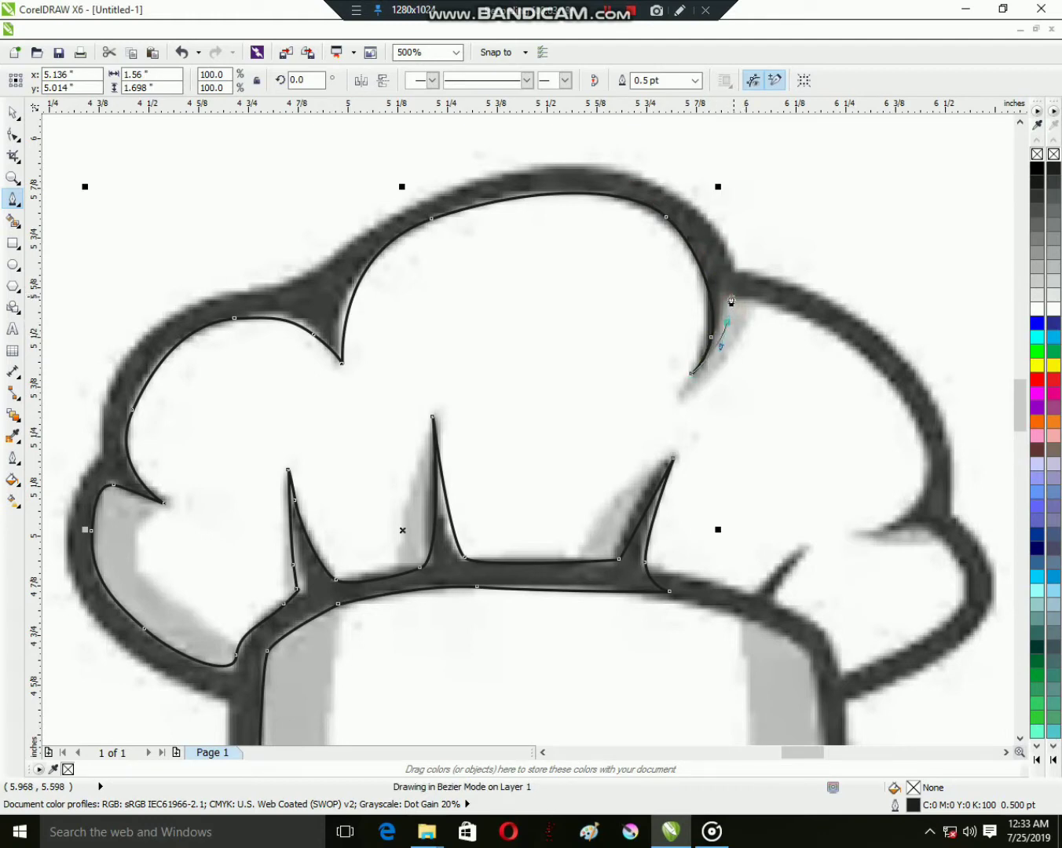
{"action": "left_click", "coordinate": [731, 297]}
Step: Trace the inner edges of the hat's two right puffs, including the crease between them, down to the band's right corner
{"action": "left_click_drag", "start_coordinate": [854, 350], "coordinate": [721, 399]}
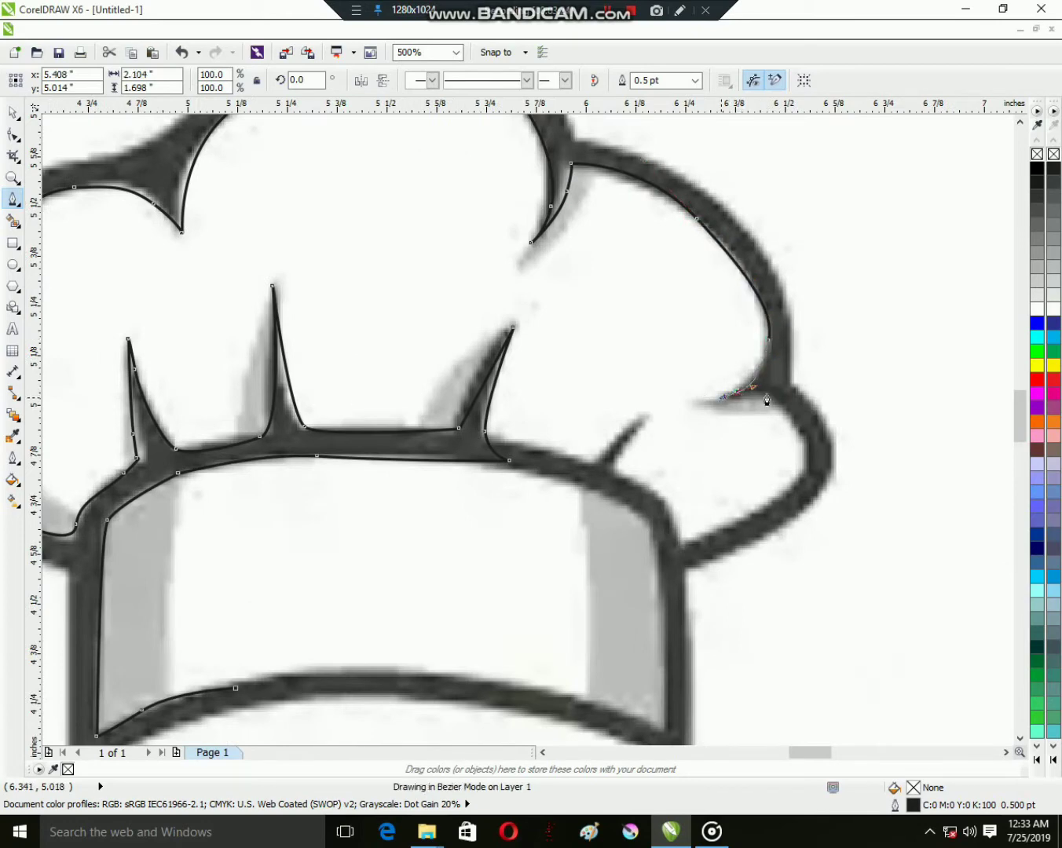
{"action": "left_click_drag", "start_coordinate": [798, 424], "coordinate": [816, 455]}
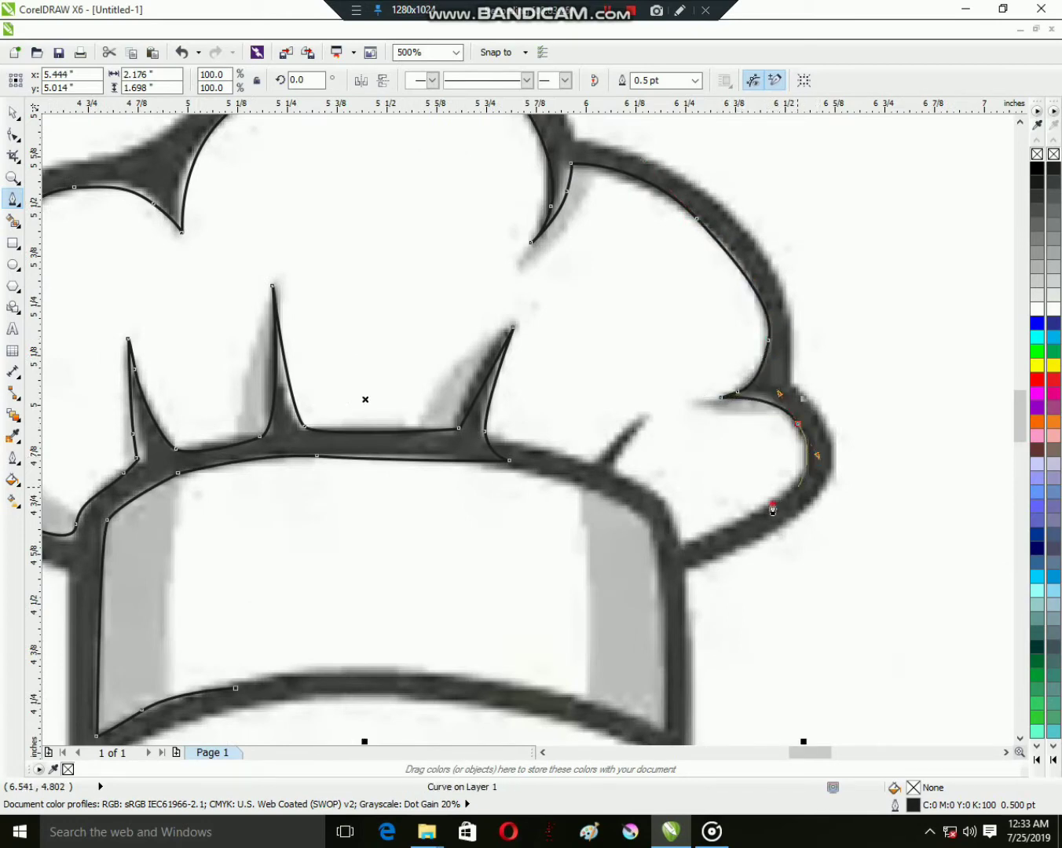
{"action": "left_click_drag", "start_coordinate": [773, 502], "coordinate": [740, 520]}
{"action": "left_click", "coordinate": [684, 542]}
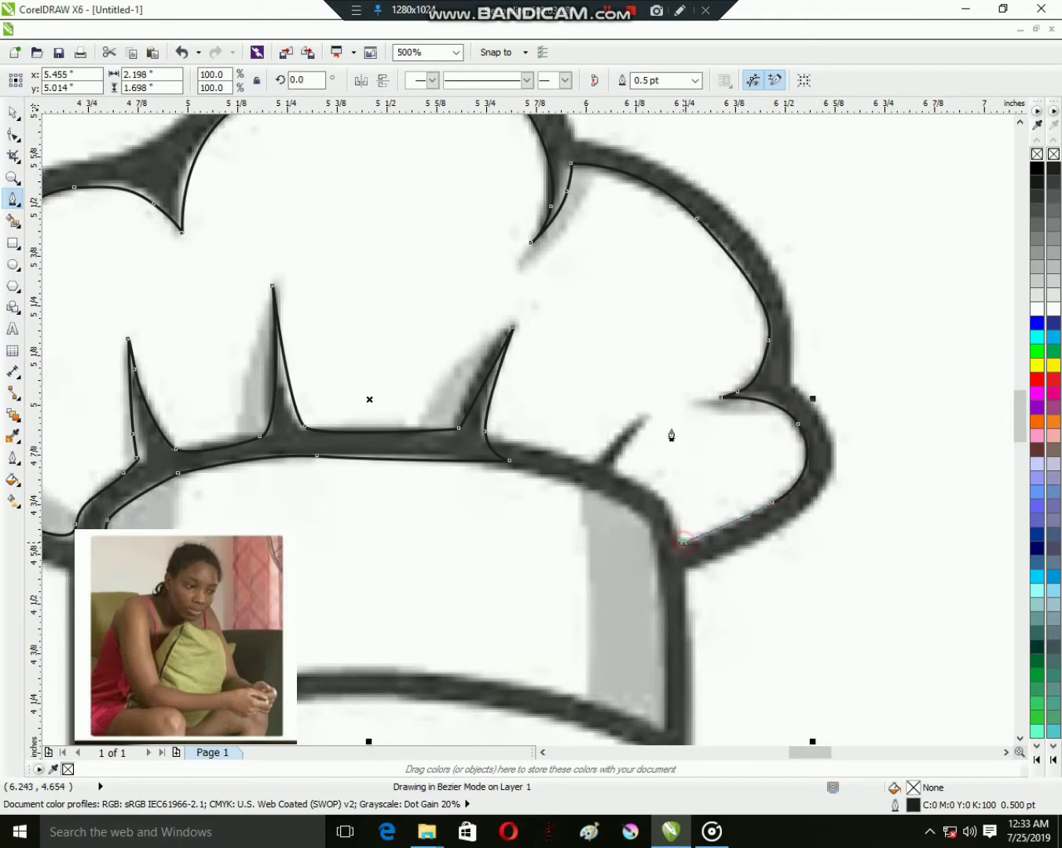
Step: Trace the hat band's inner right side down to its corner and partway back along the lower curve
{"action": "left_click_drag", "start_coordinate": [673, 612], "coordinate": [651, 487]}
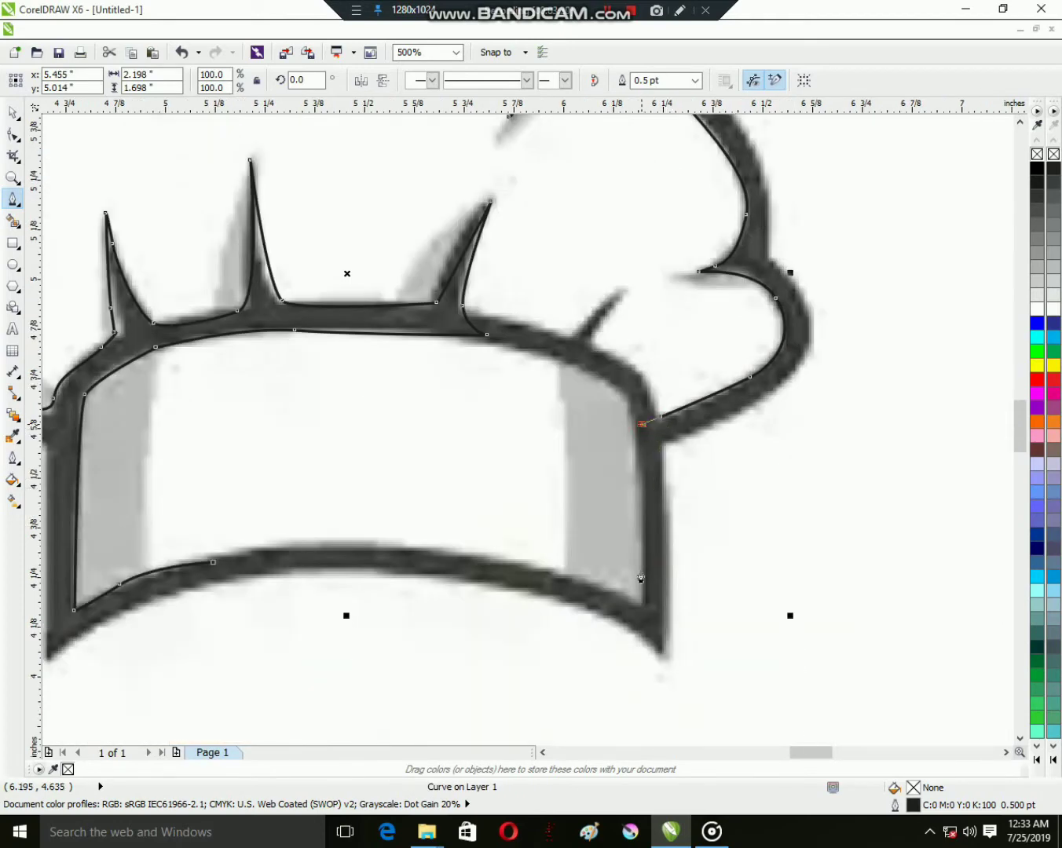
{"action": "left_click", "coordinate": [639, 607]}
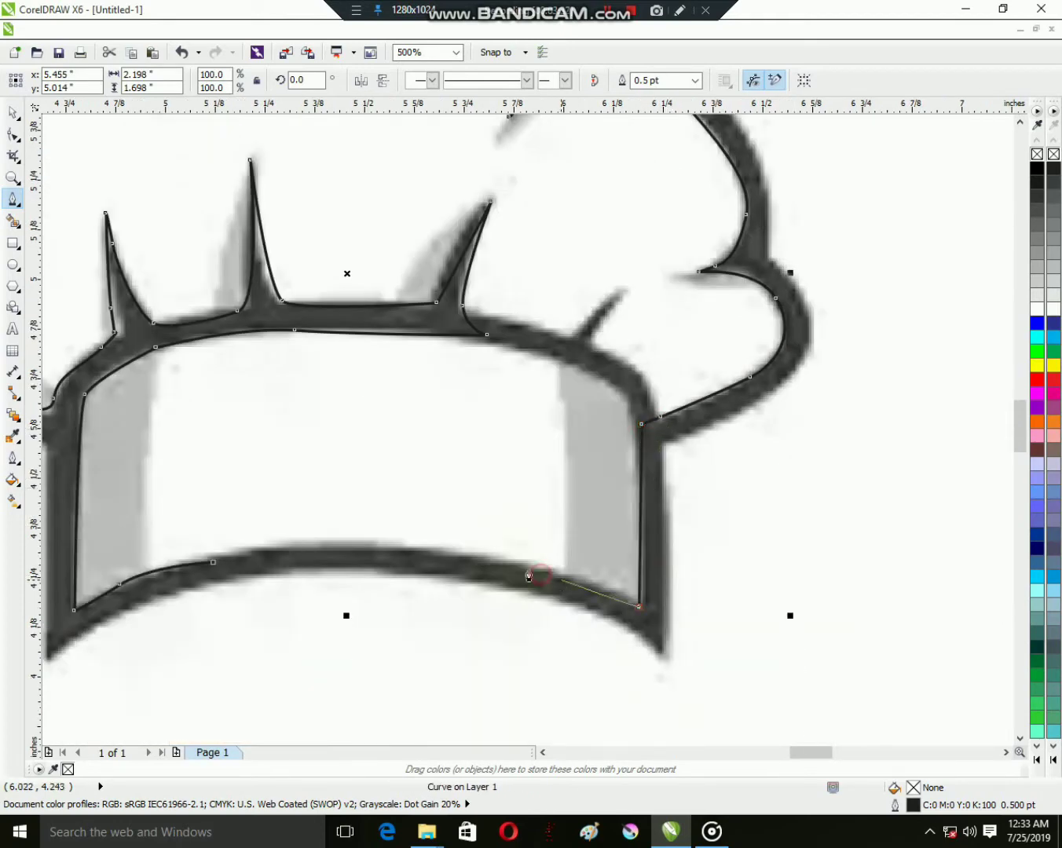
{"action": "left_click_drag", "start_coordinate": [530, 574], "coordinate": [509, 568]}
Step: Continue the pen path around the band's lower right corner, up its outer side and around the small right puff's outer edge
{"action": "left_click", "coordinate": [640, 622]}
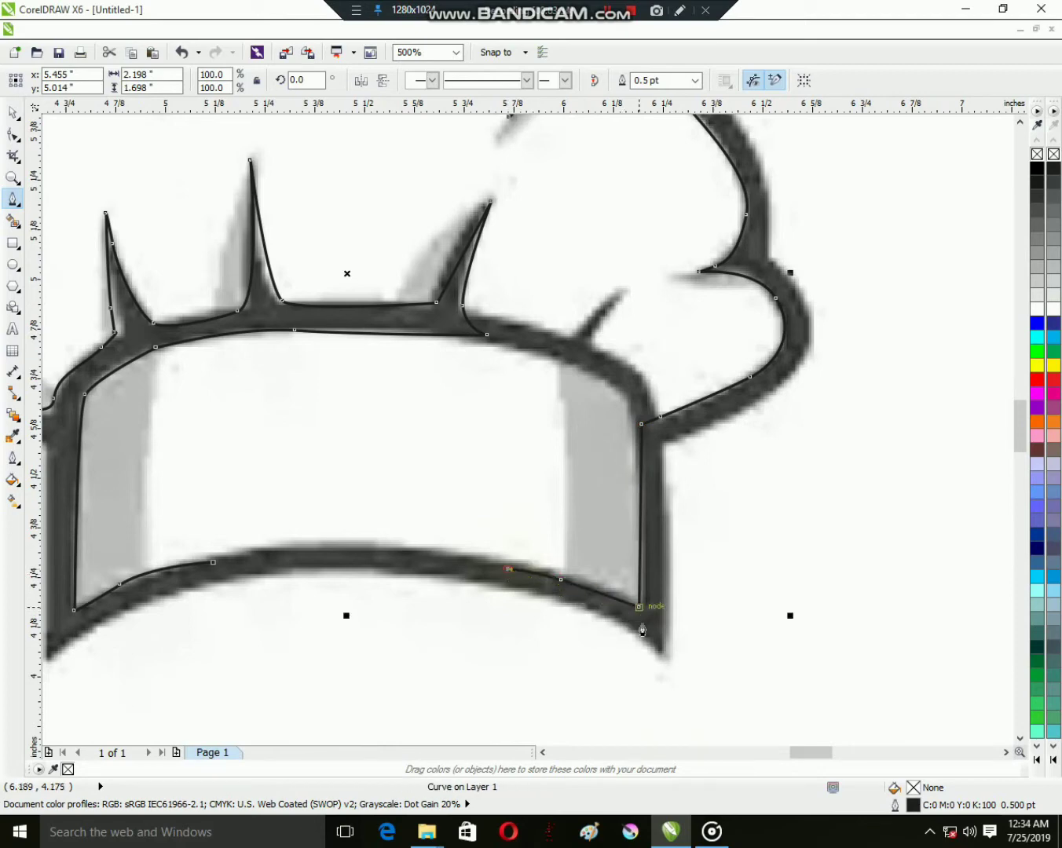
{"action": "left_click", "coordinate": [667, 656]}
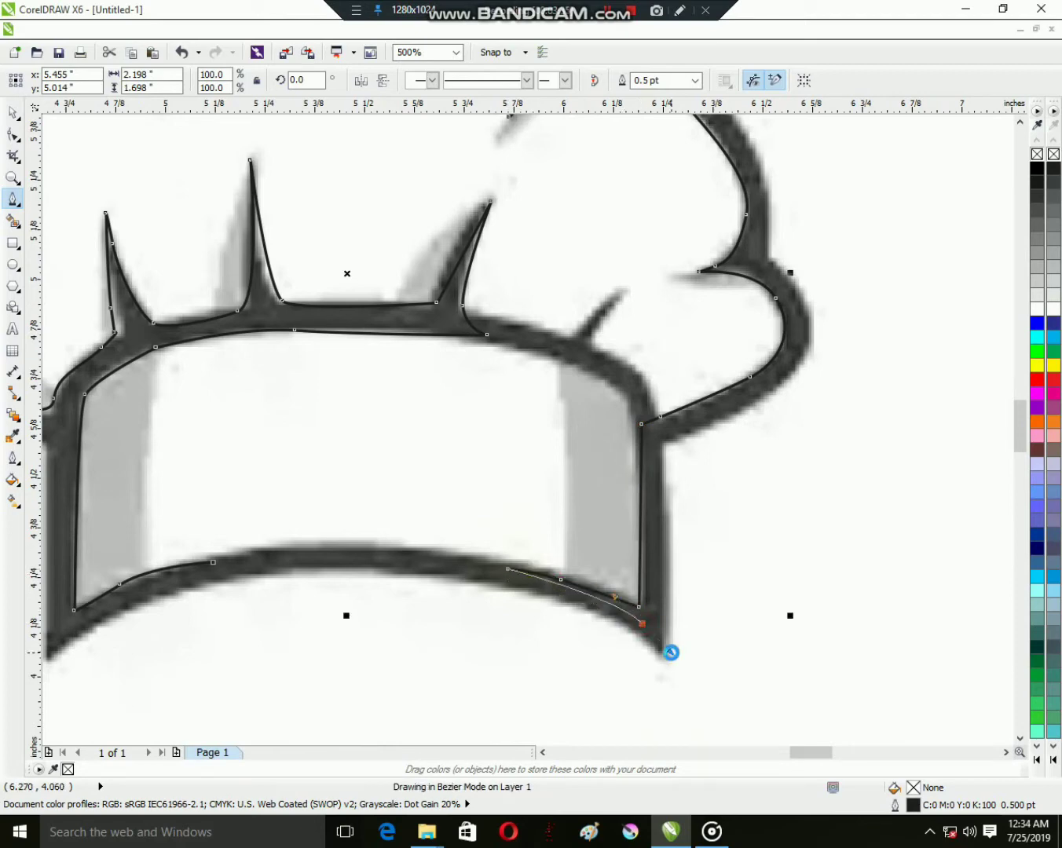
{"action": "left_click", "coordinate": [662, 445]}
{"action": "left_click_drag", "start_coordinate": [808, 318], "coordinate": [791, 257]}
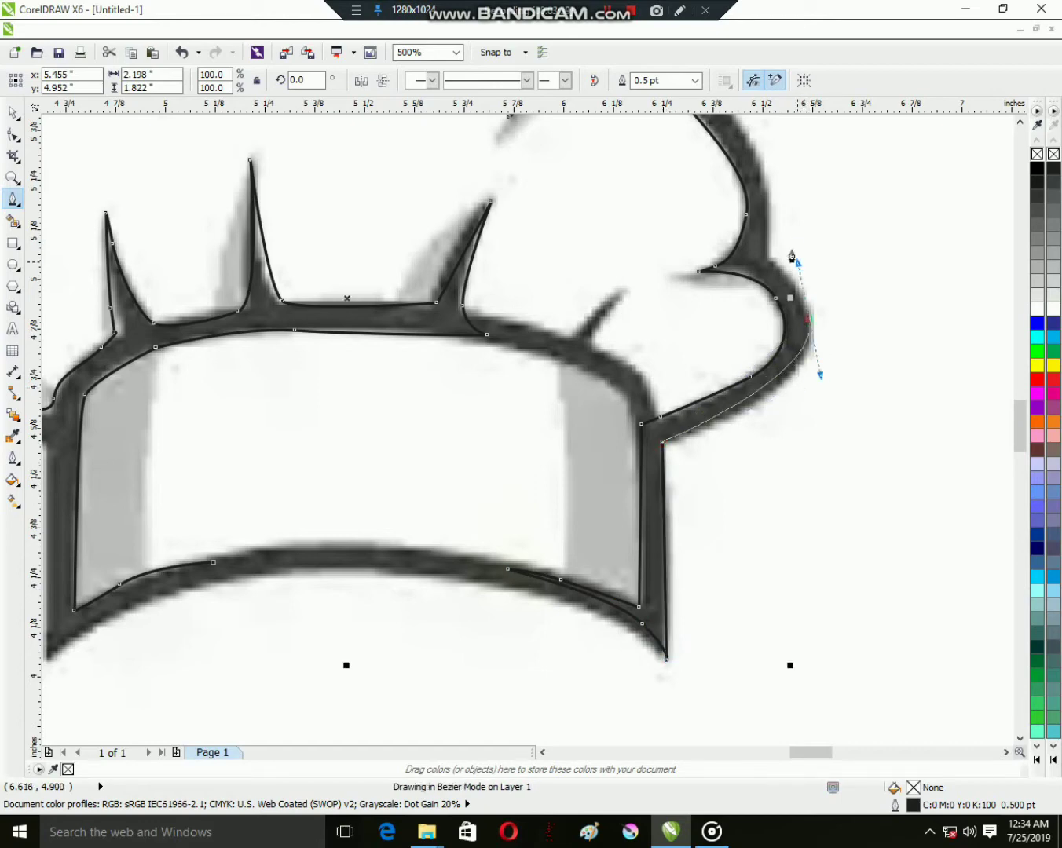
{"action": "left_click", "coordinate": [766, 257]}
Step: Trace the outer edge of the hat's large right puff up to its notch with the middle puff
{"action": "scroll", "coordinate": [759, 396], "scroll_direction": "up", "scroll_amount": 3}
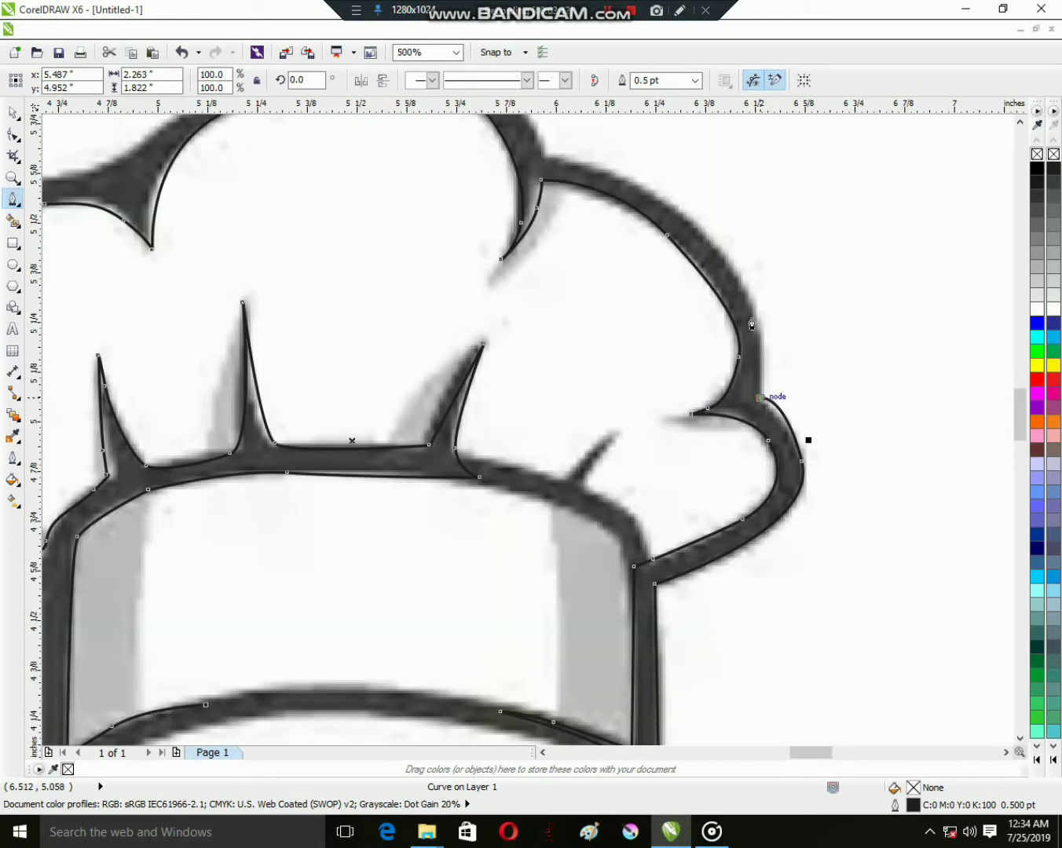
{"action": "left_click_drag", "start_coordinate": [729, 257], "coordinate": [783, 309]}
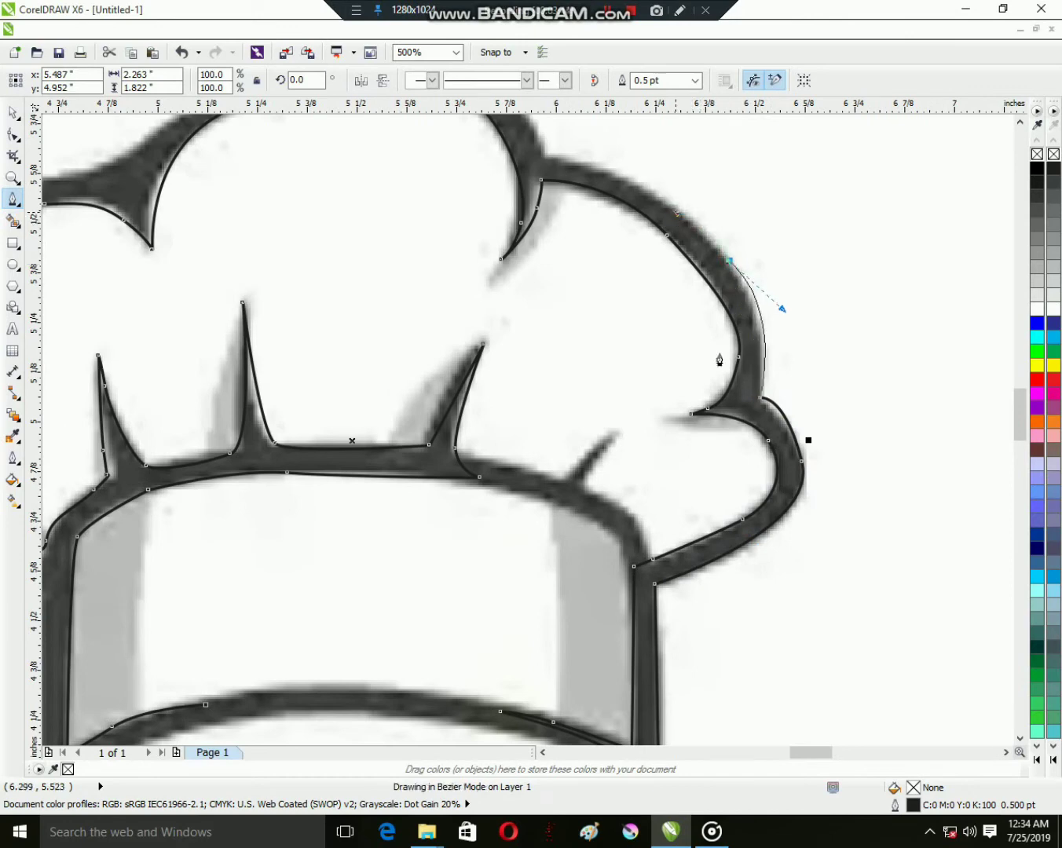
{"action": "scroll", "coordinate": [719, 360], "scroll_direction": "up", "scroll_amount": 3}
{"action": "left_click", "coordinate": [642, 311]}
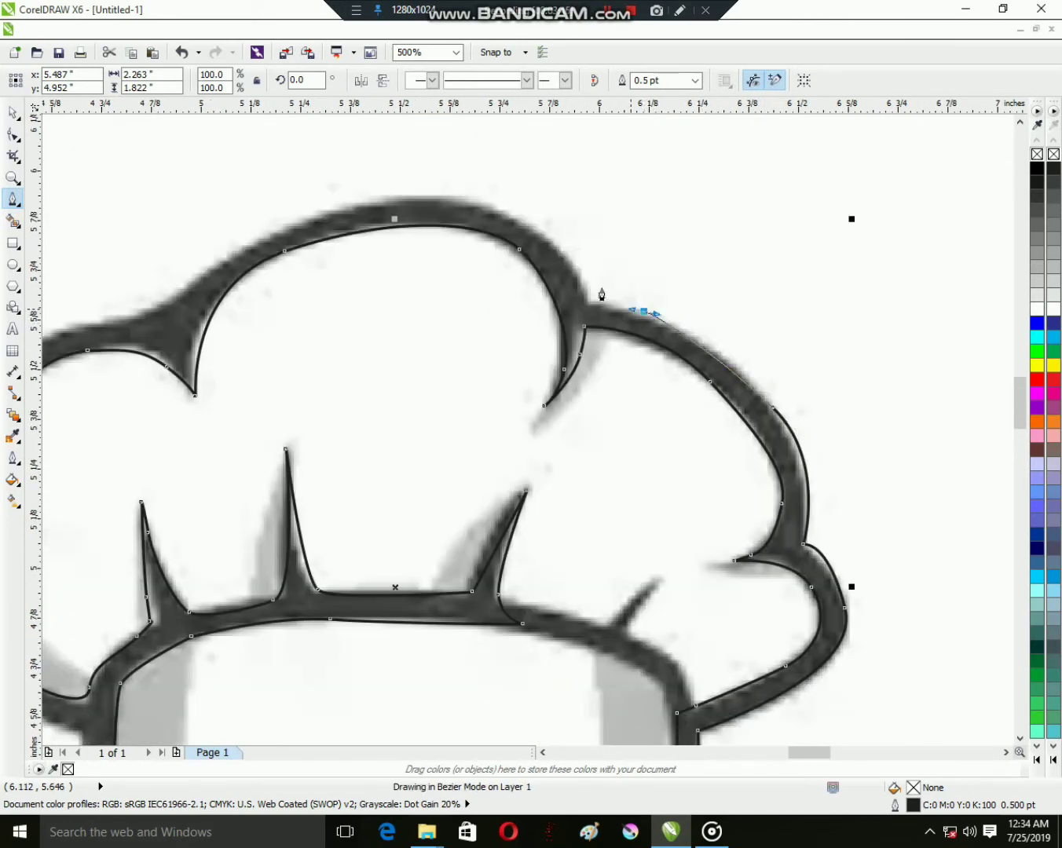
{"action": "left_click", "coordinate": [589, 307]}
Step: Extend the pen path over the outer edges of the middle puff and the upper left puff to the left notch
{"action": "mouse_move", "coordinate": [587, 305]}
{"action": "left_mouse_down"}
{"action": "mouse_move", "coordinate": [531, 237]}
{"action": "mouse_move", "coordinate": [418, 189]}
{"action": "left_mouse_up"}
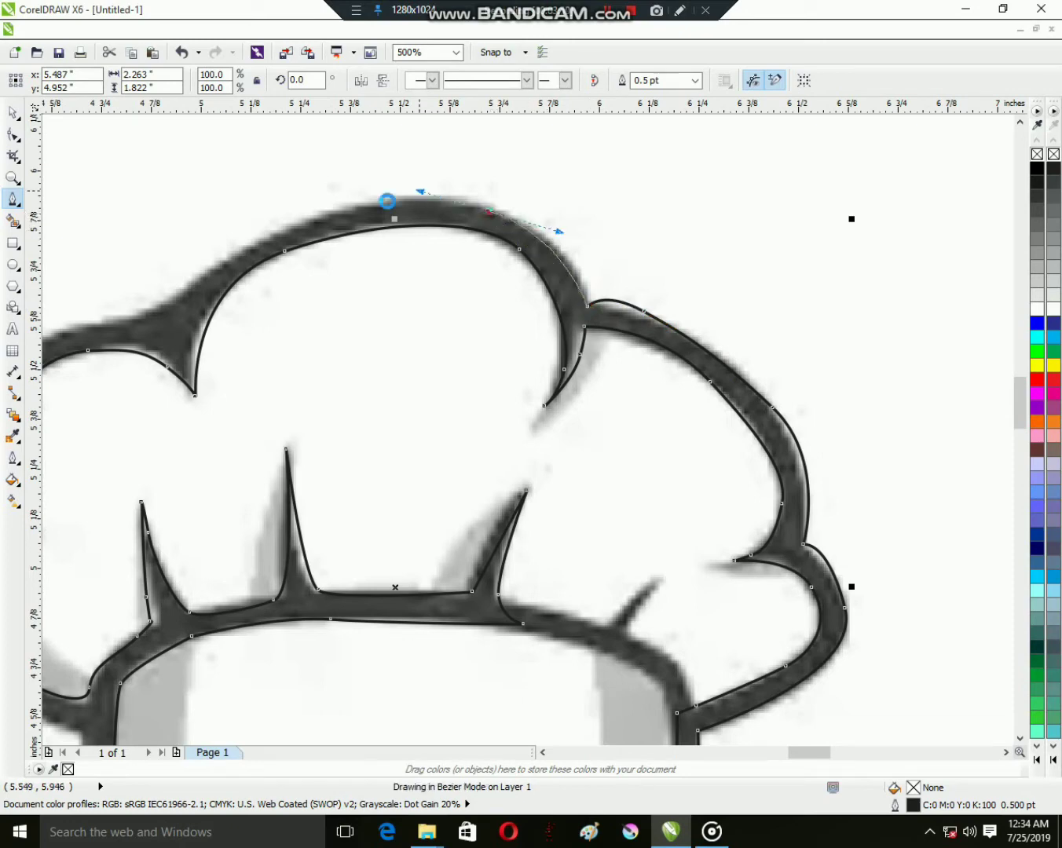
{"action": "left_click_drag", "start_coordinate": [227, 261], "coordinate": [164, 305]}
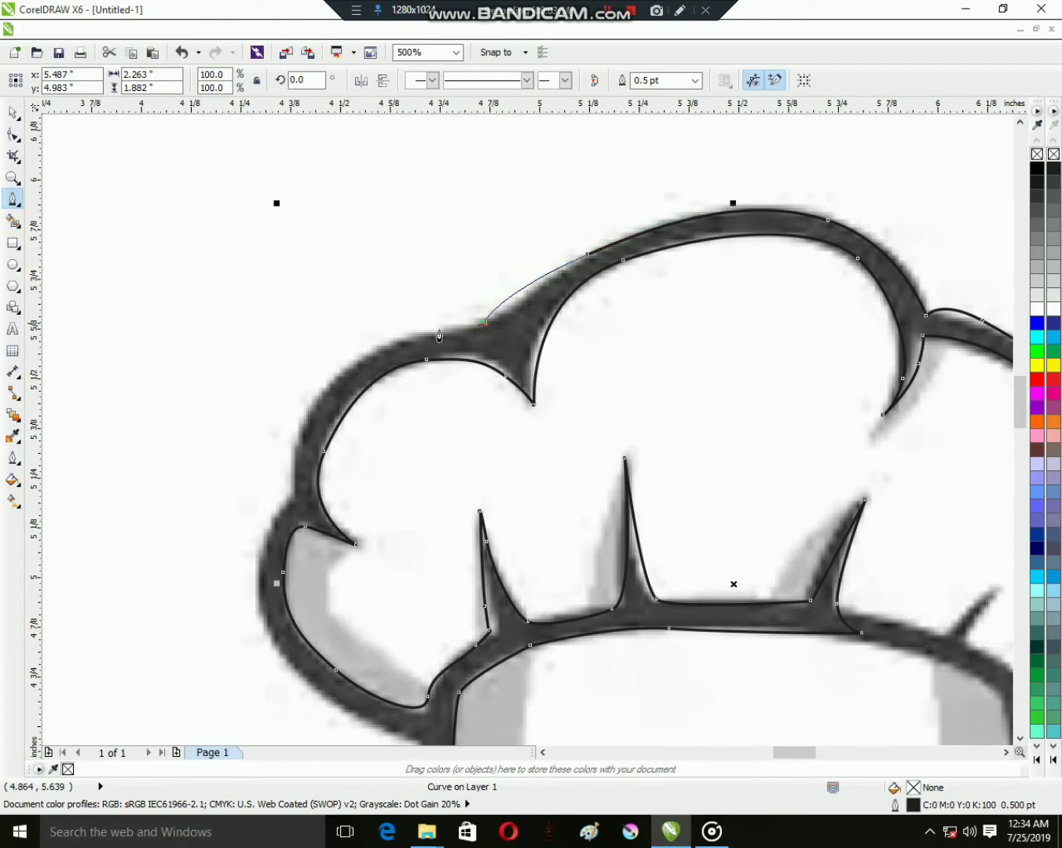
{"action": "left_click_drag", "start_coordinate": [328, 380], "coordinate": [290, 429]}
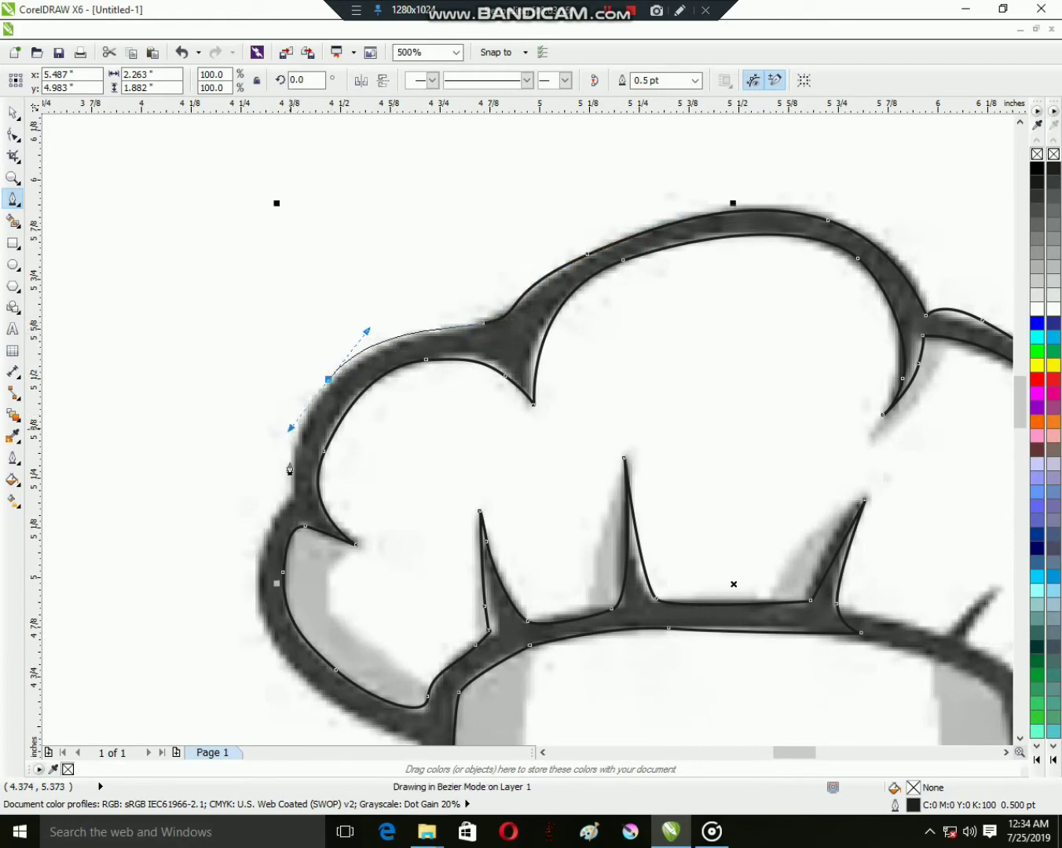
{"action": "left_click", "coordinate": [295, 499]}
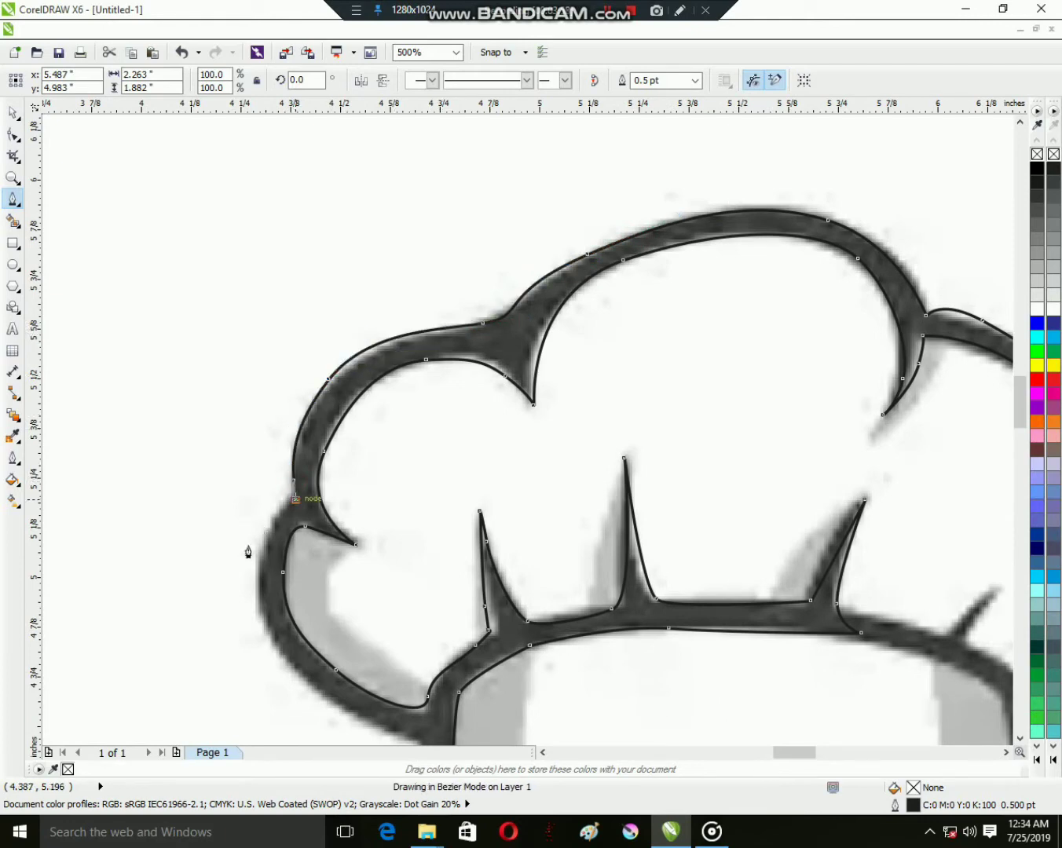
Step: Trace the lower left puff's outer edge and the band's left side, and close the hat path along the lower curve
{"action": "left_click_drag", "start_coordinate": [248, 552], "coordinate": [250, 552]}
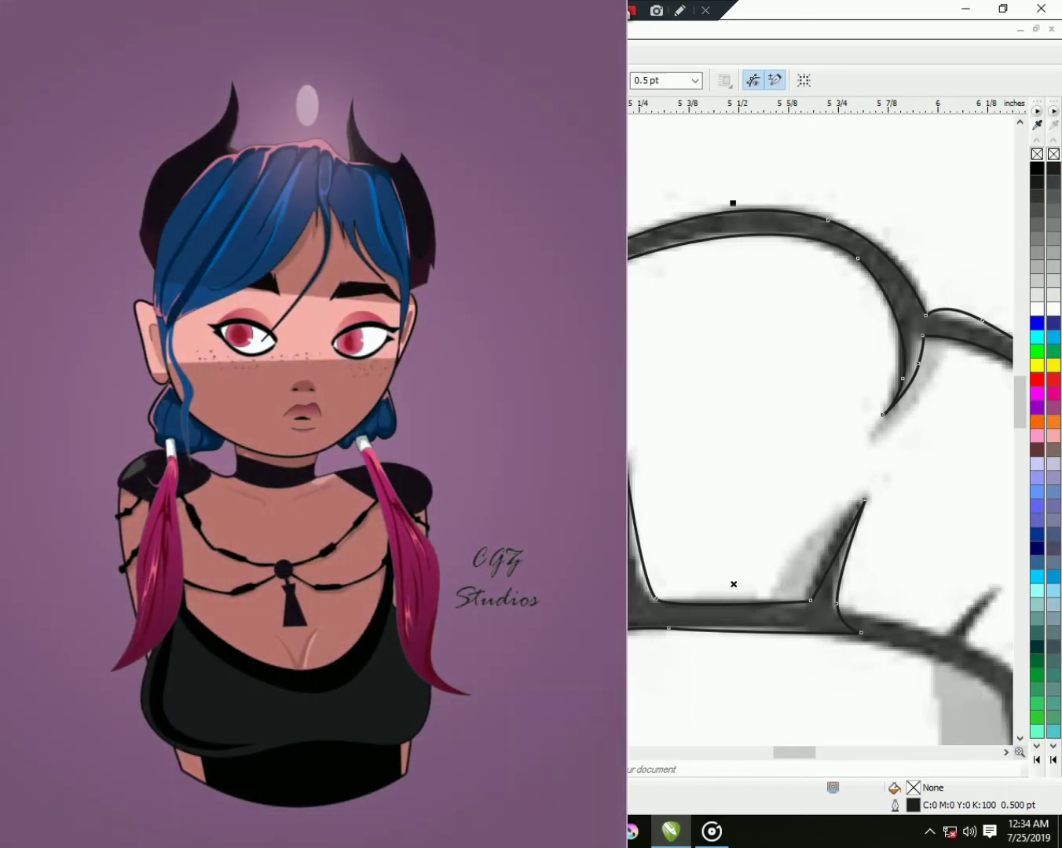
{"action": "scroll", "coordinate": [820, 430], "scroll_direction": "down", "scroll_amount": 3}
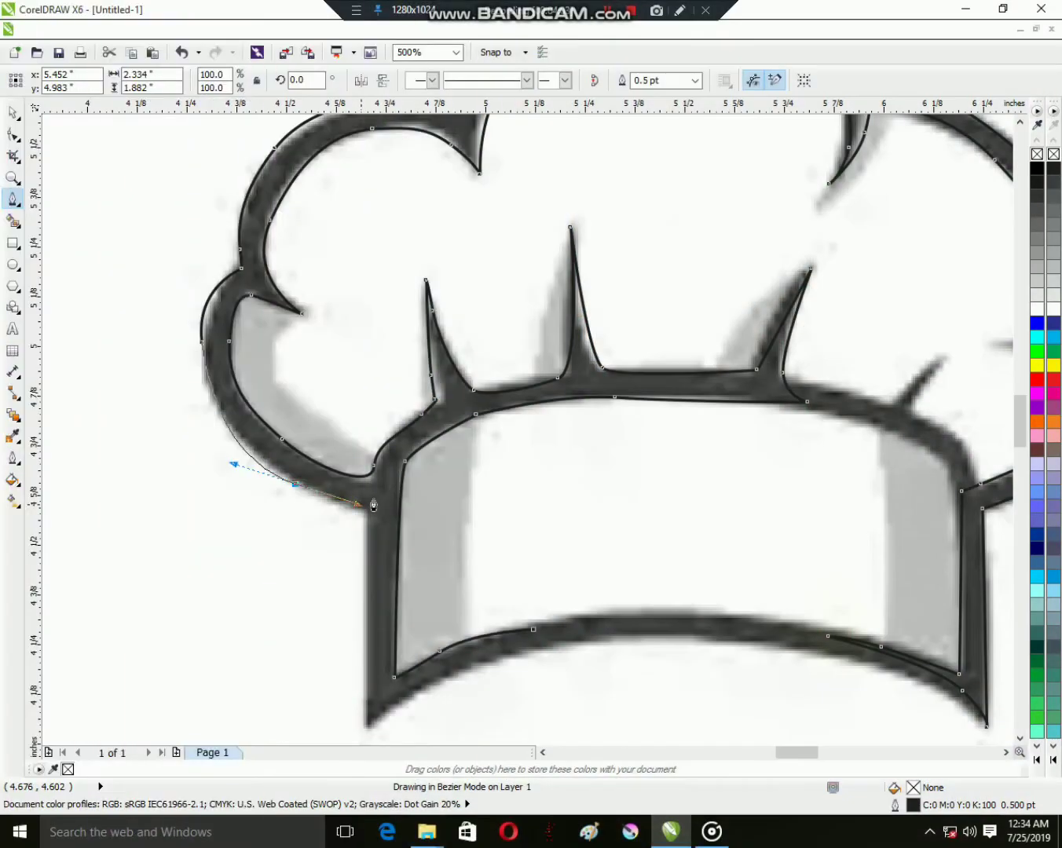
{"action": "left_click", "coordinate": [368, 502]}
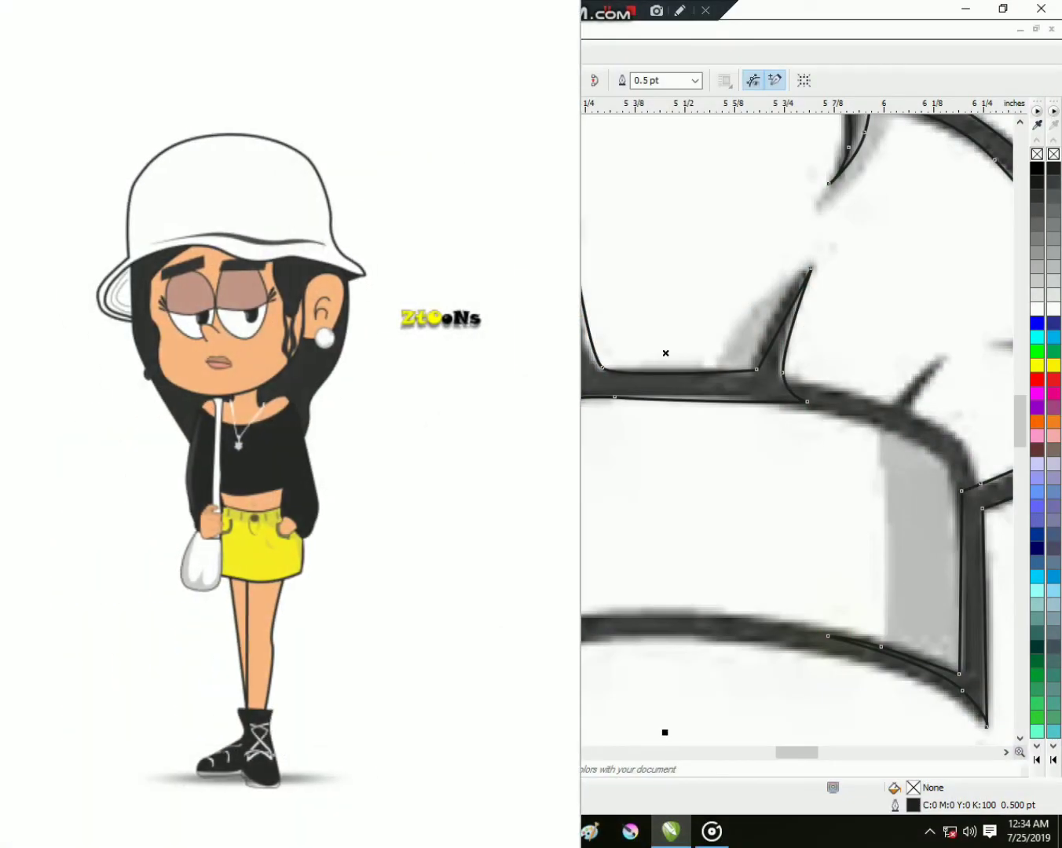
{"action": "scroll", "coordinate": [797, 424], "scroll_direction": "down", "scroll_amount": 3}
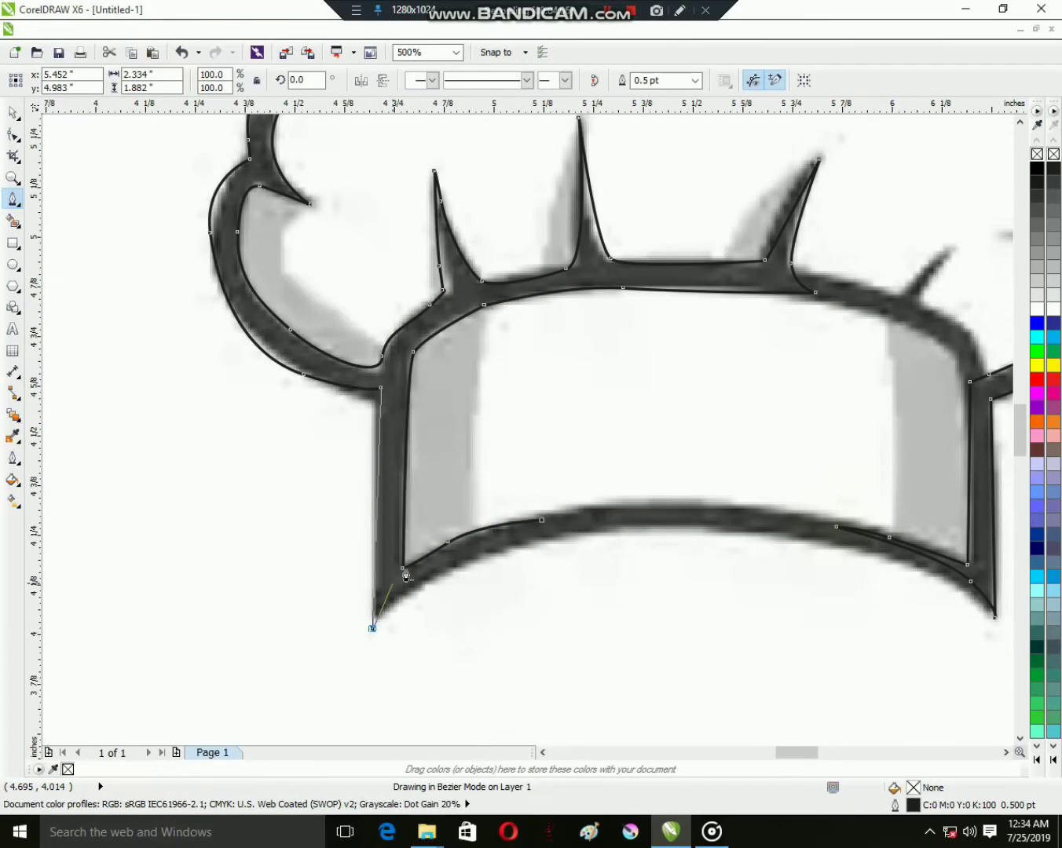
{"action": "left_click", "coordinate": [372, 626]}
{"action": "left_click_drag", "start_coordinate": [520, 549], "coordinate": [638, 532]}
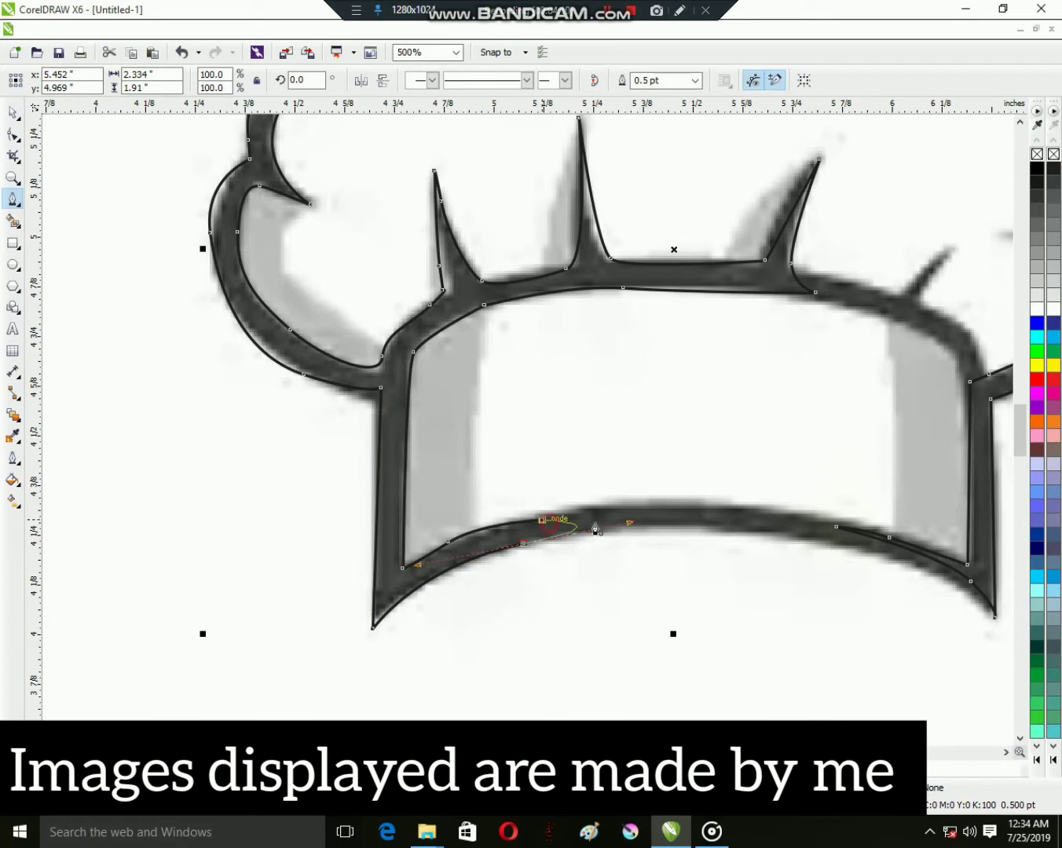
Step: Unlock the chef hat reference picture and delete it from behind the traced outline
{"action": "scroll", "coordinate": [641, 448], "scroll_direction": "down", "scroll_amount": 3}
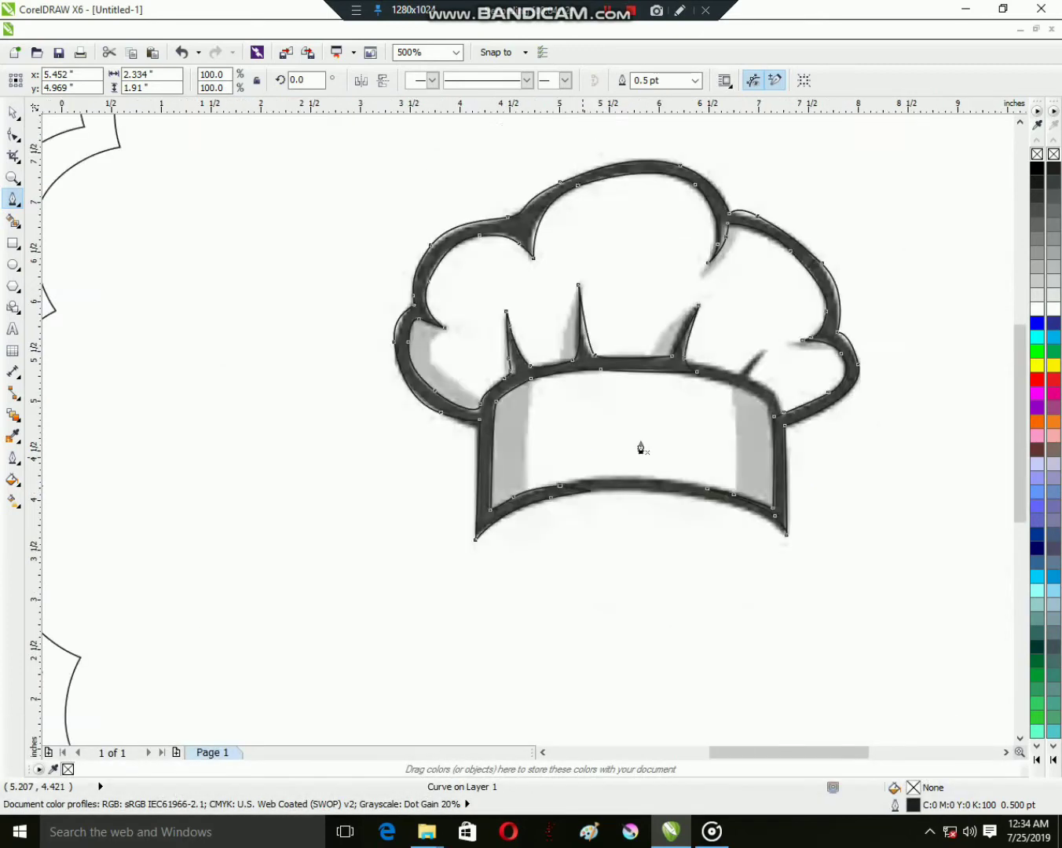
{"action": "scroll", "coordinate": [641, 448], "scroll_direction": "down", "scroll_amount": 3}
{"action": "key", "text": "space"}
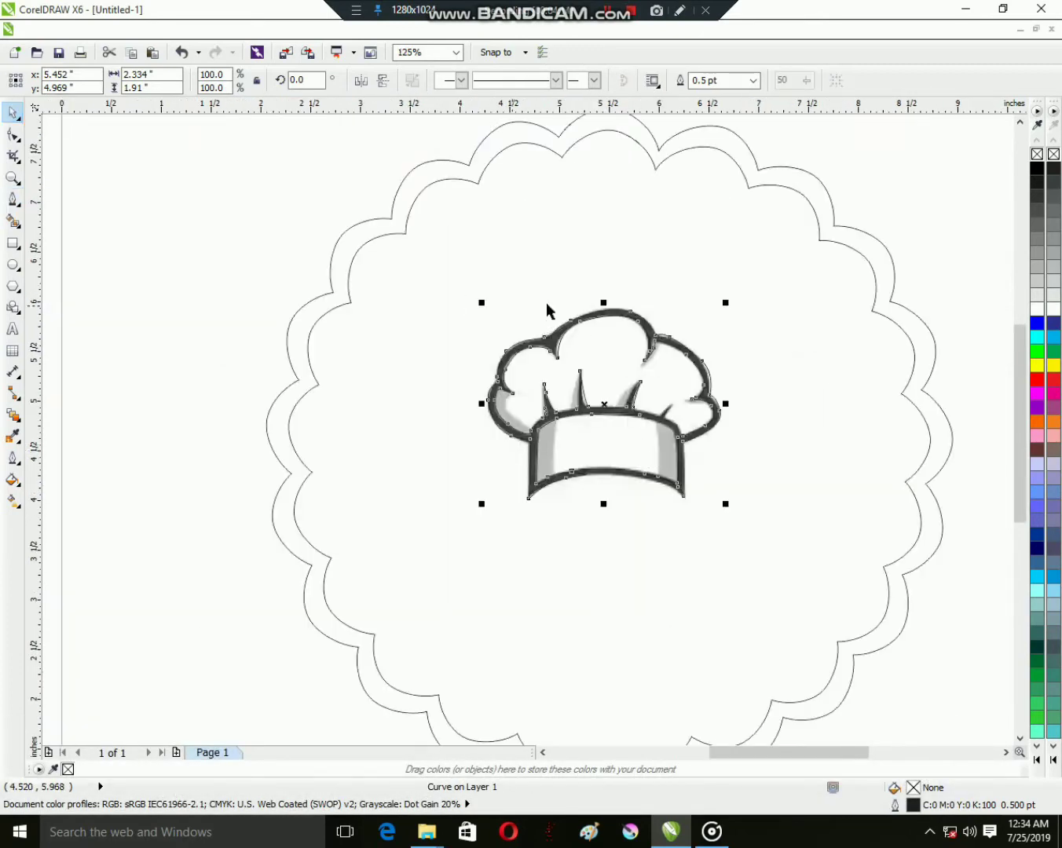
{"action": "scroll", "coordinate": [547, 302], "scroll_direction": "down", "scroll_amount": 2}
{"action": "right_click", "coordinate": [552, 292]}
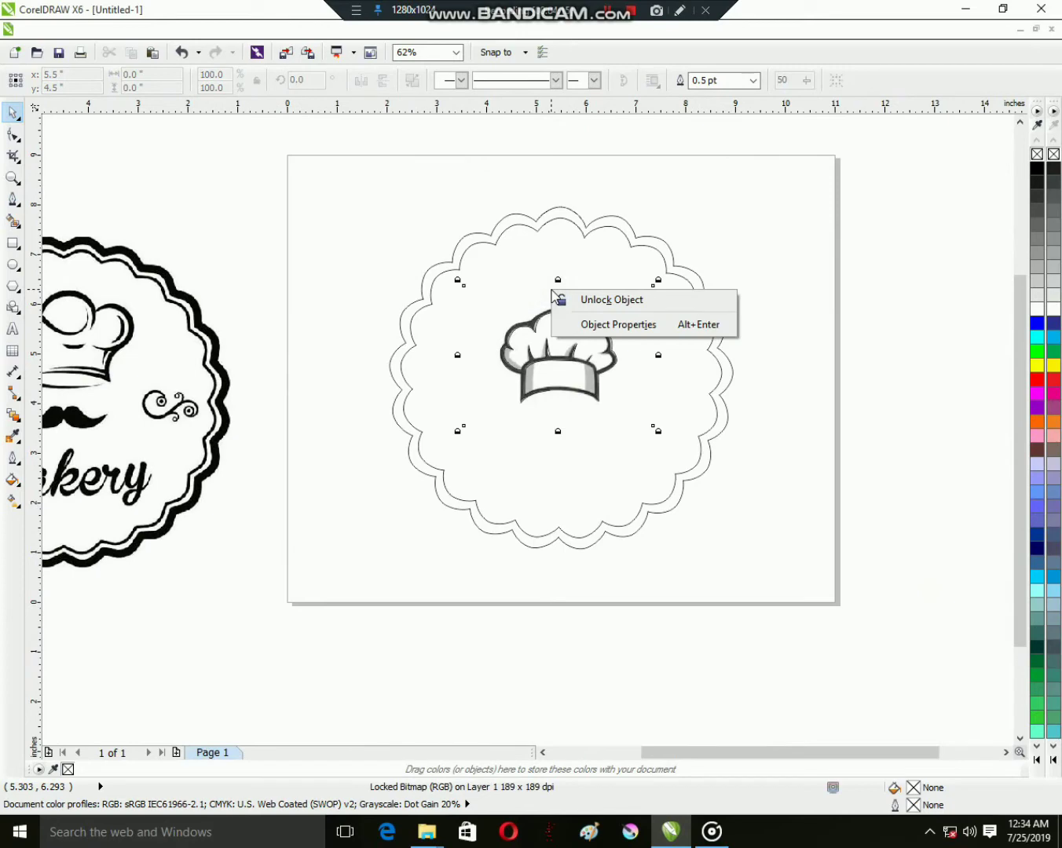
{"action": "left_click", "coordinate": [613, 301]}
{"action": "key", "text": "Delete"}
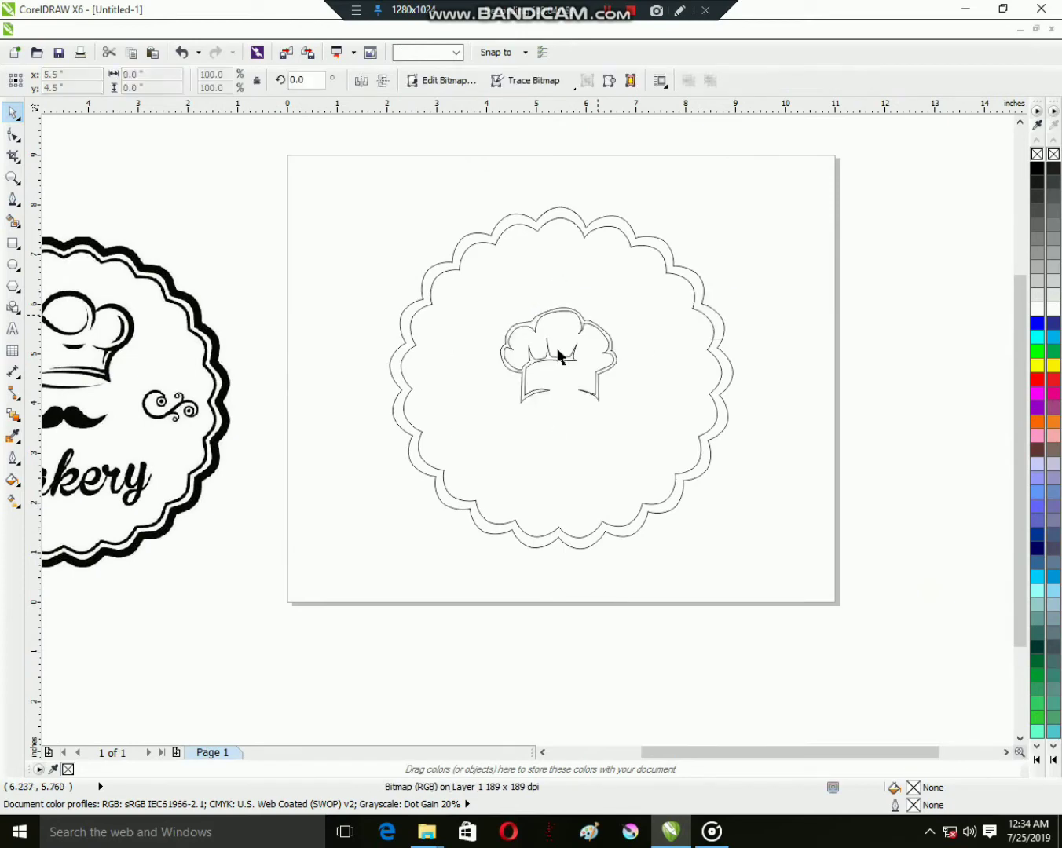
Step: Fill the traced hat with black and place it, scaled to about 121.5%, in the upper half of the badge
{"action": "left_click", "coordinate": [560, 353]}
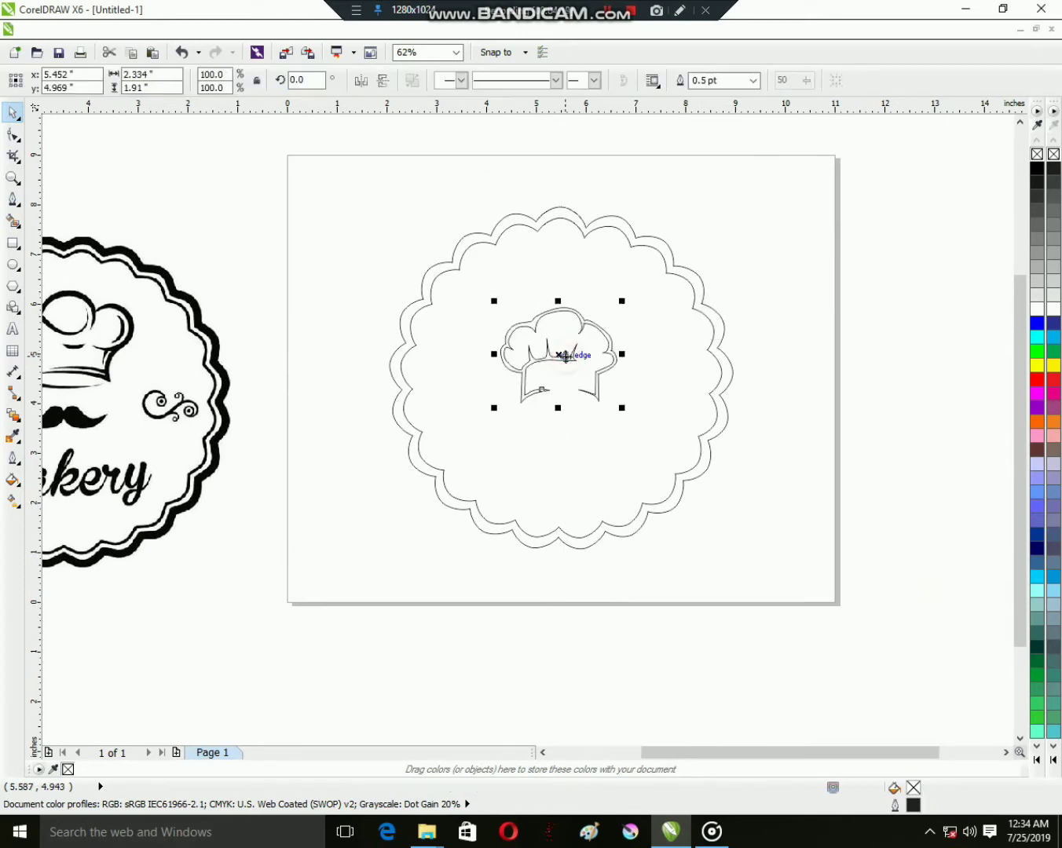
{"action": "left_click", "coordinate": [1037, 169]}
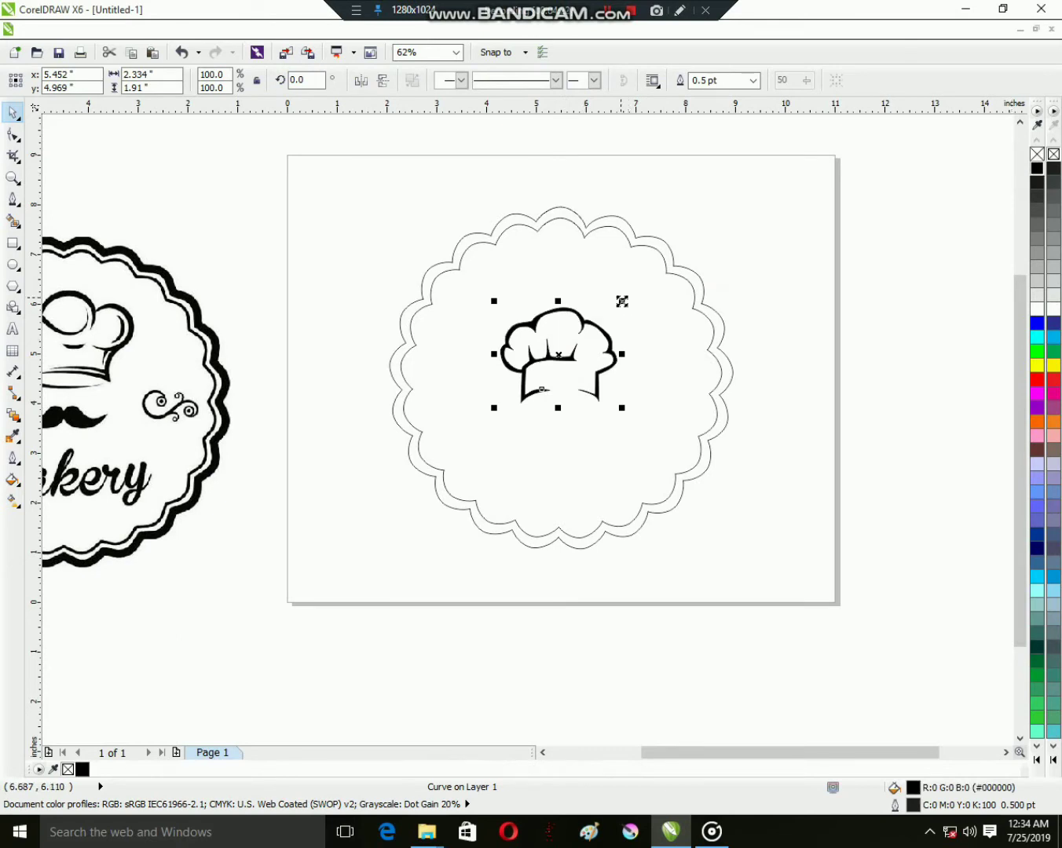
{"action": "left_click_drag", "start_coordinate": [647, 276], "coordinate": [635, 281]}
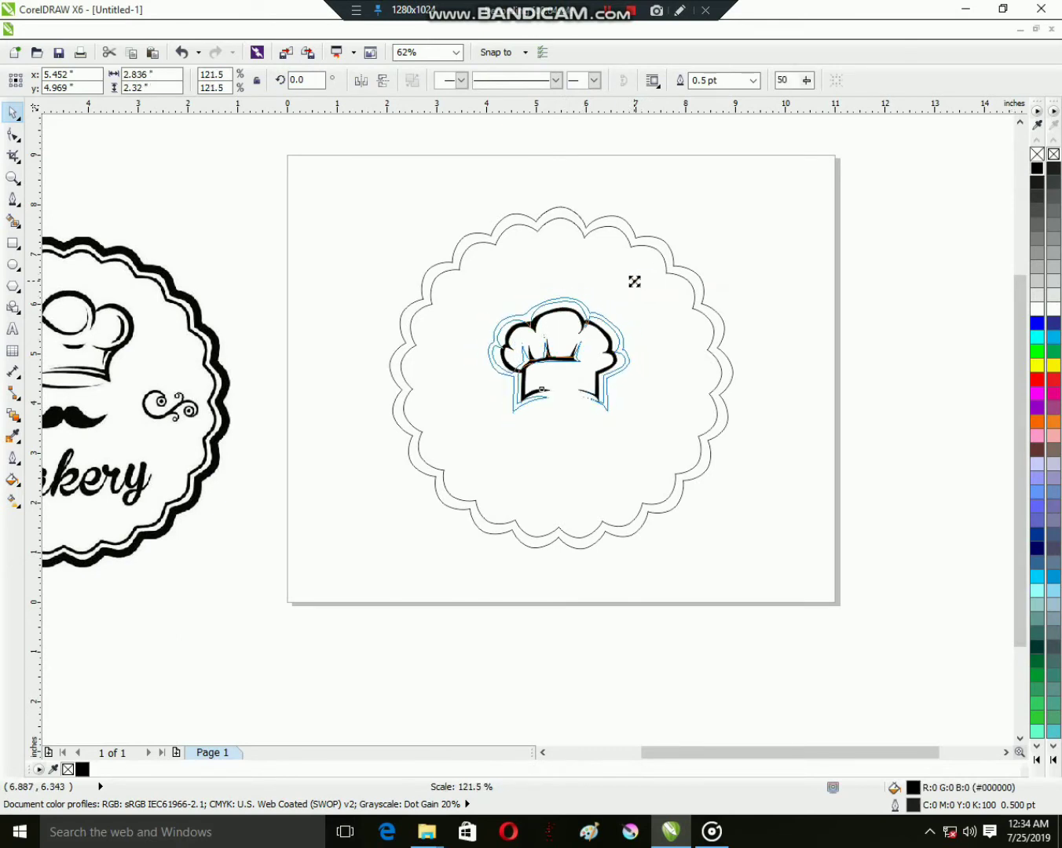
{"action": "left_click_drag", "start_coordinate": [584, 358], "coordinate": [611, 321]}
Step: Draw a thin leaf-shaped stroke with the Pen tool in the gap at the band's upper right, with black fill and outline
{"action": "left_click", "coordinate": [12, 199]}
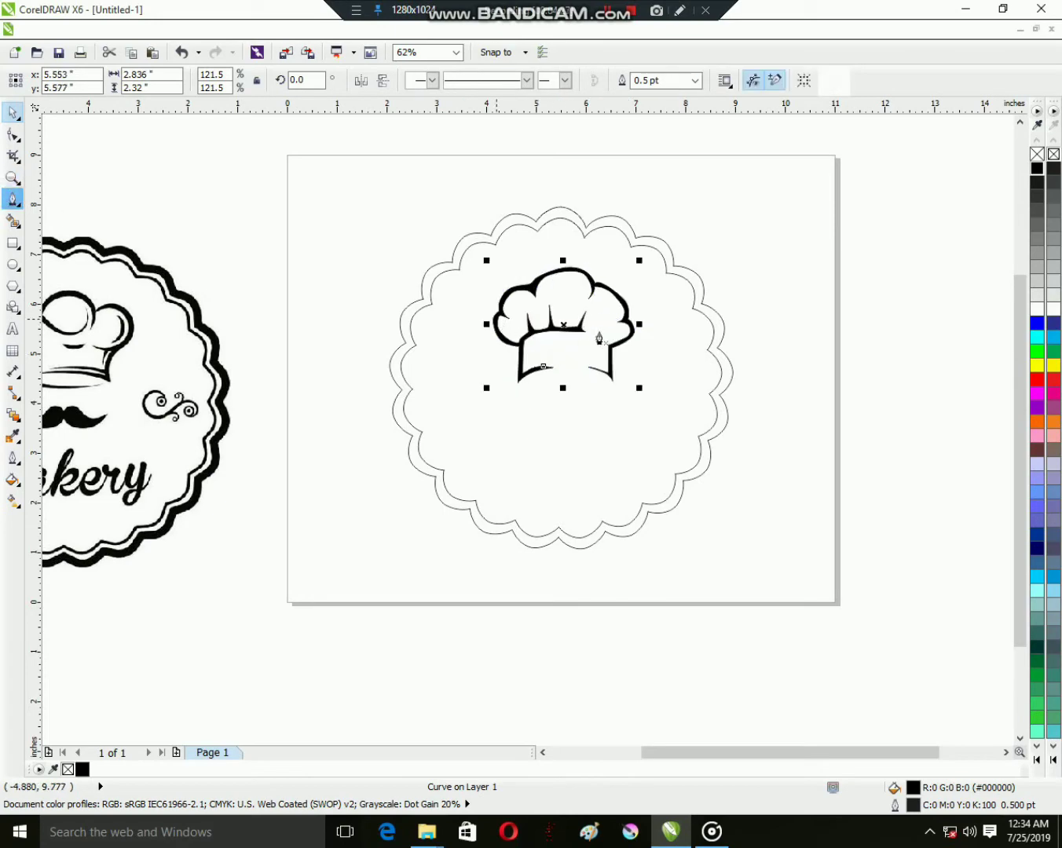
{"action": "scroll", "coordinate": [600, 337], "scroll_direction": "up", "scroll_amount": 2}
{"action": "scroll", "coordinate": [634, 385], "scroll_direction": "up", "scroll_amount": 1}
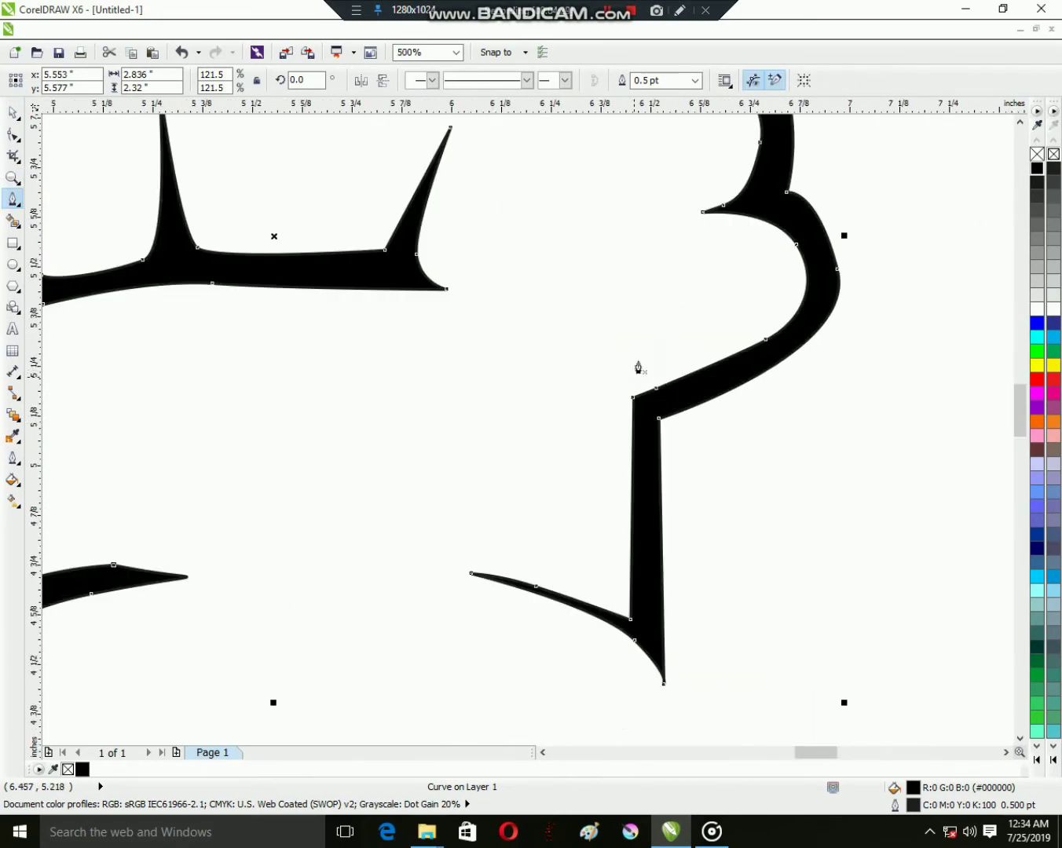
{"action": "left_click", "coordinate": [638, 362]}
{"action": "left_click_drag", "start_coordinate": [519, 286], "coordinate": [565, 304]}
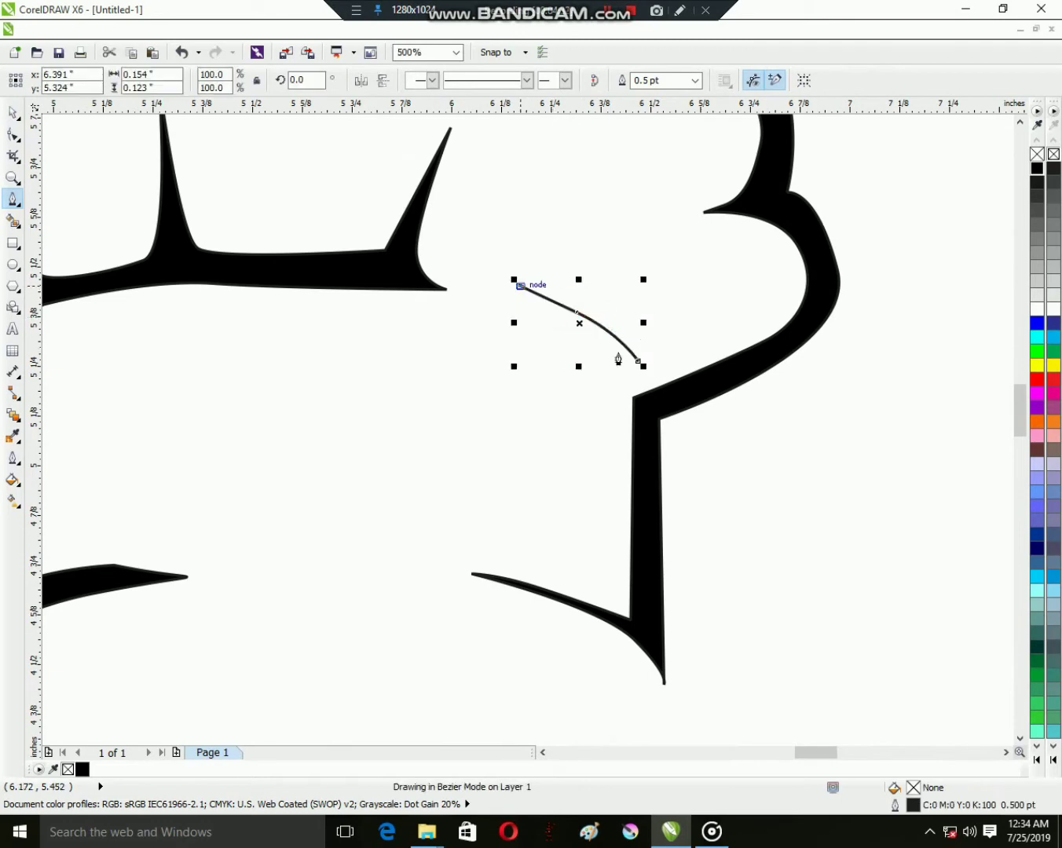
{"action": "left_click_drag", "start_coordinate": [638, 364], "coordinate": [667, 405]}
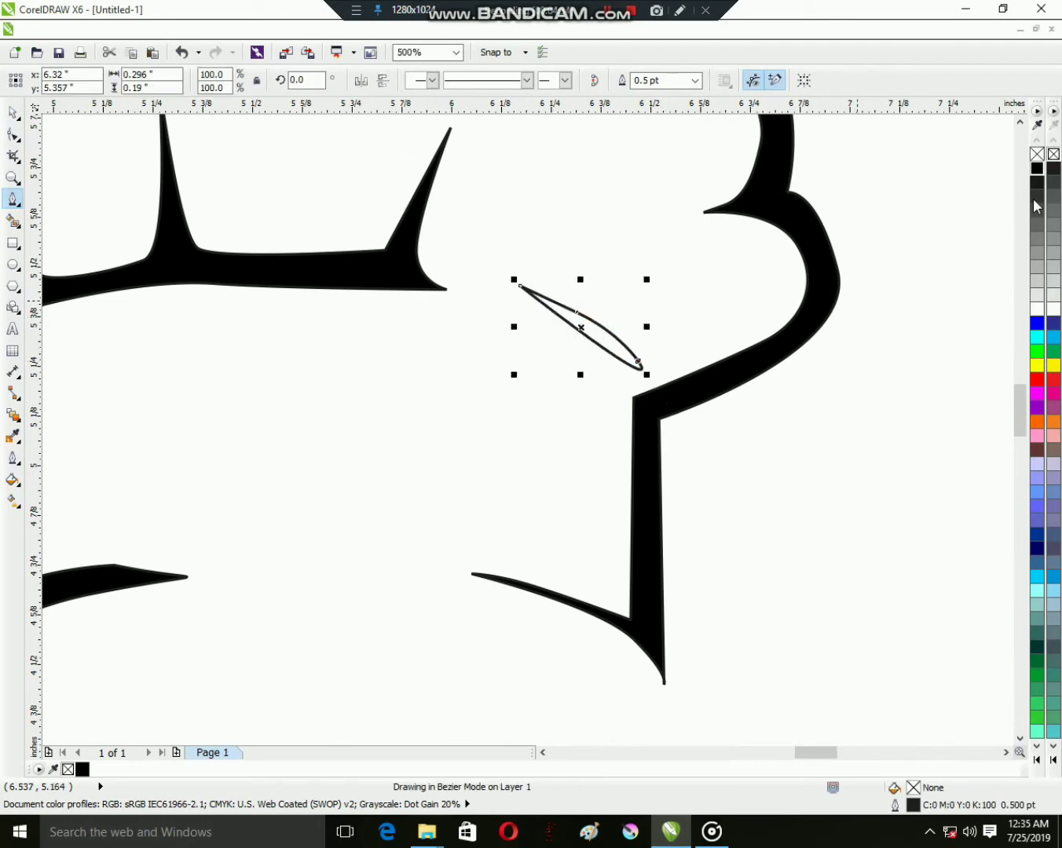
{"action": "left_click", "coordinate": [1037, 168]}
{"action": "right_click", "coordinate": [1038, 168]}
{"action": "scroll", "coordinate": [818, 223], "scroll_direction": "down", "scroll_amount": 2}
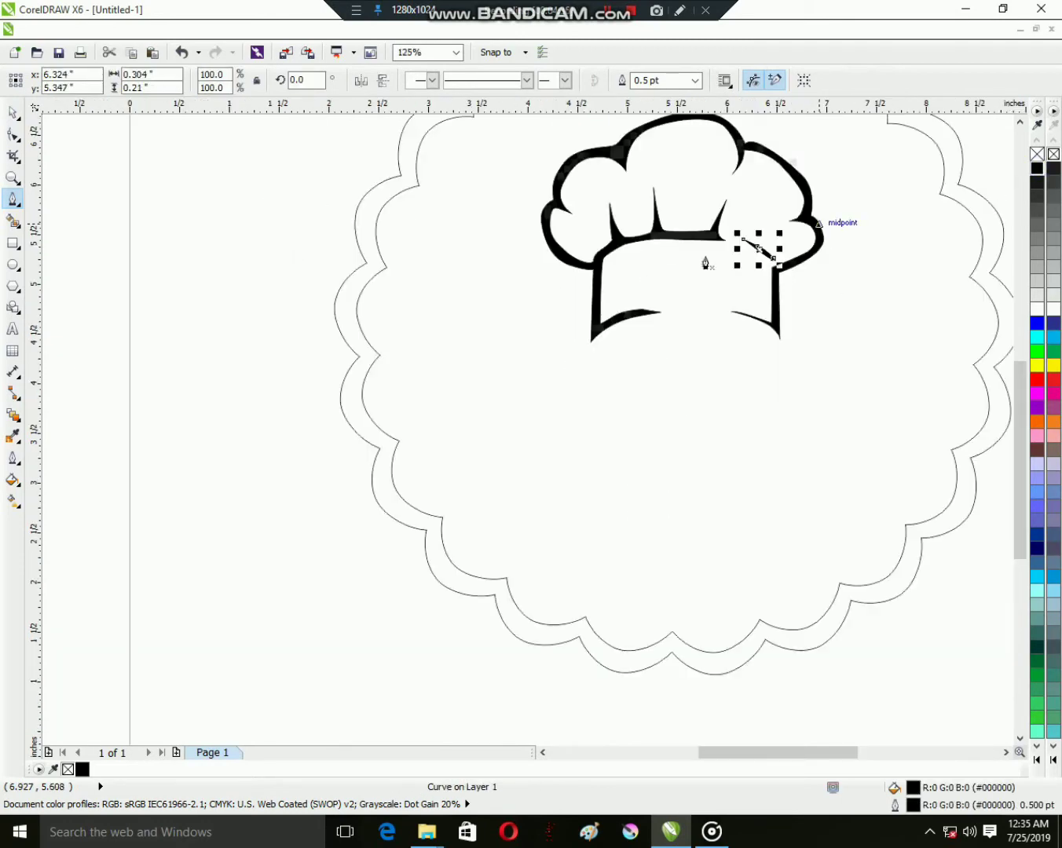
Step: Group the hat with the small stroke and scale the group down to about 83.9%
{"action": "key", "text": "space"}
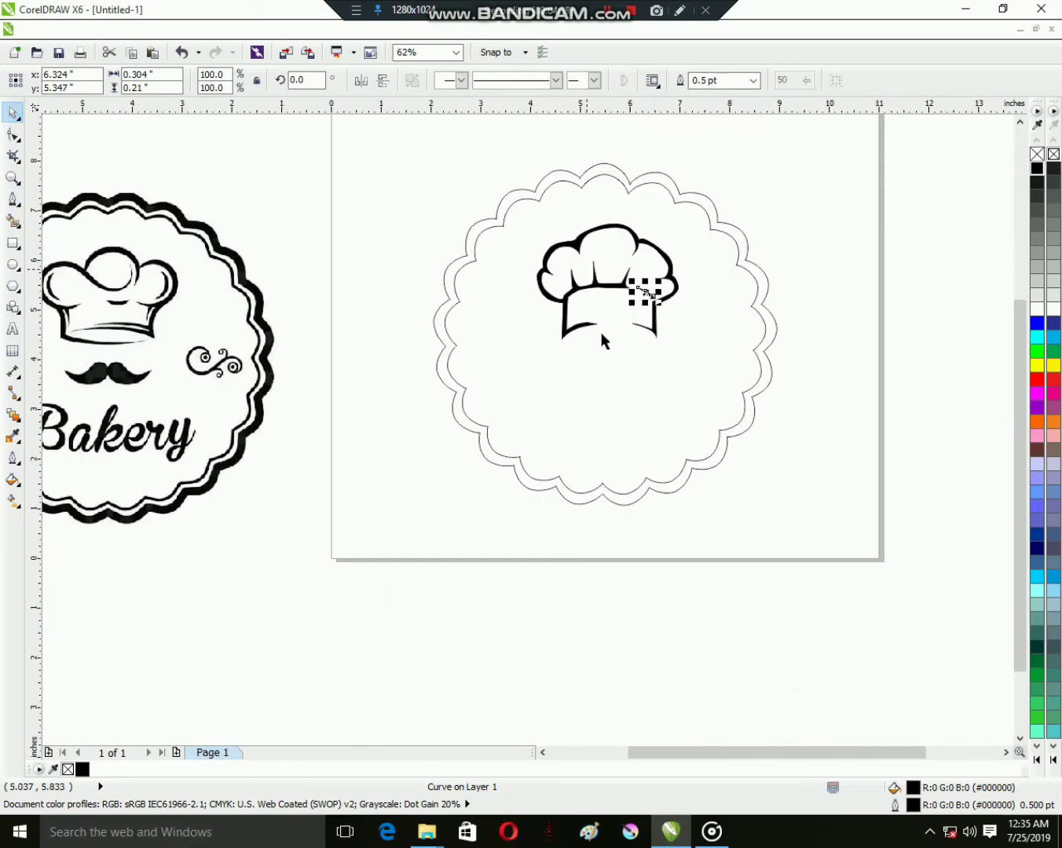
{"action": "scroll", "coordinate": [601, 331], "scroll_direction": "down", "scroll_amount": 1}
{"action": "left_click_drag", "start_coordinate": [501, 221], "coordinate": [712, 422]}
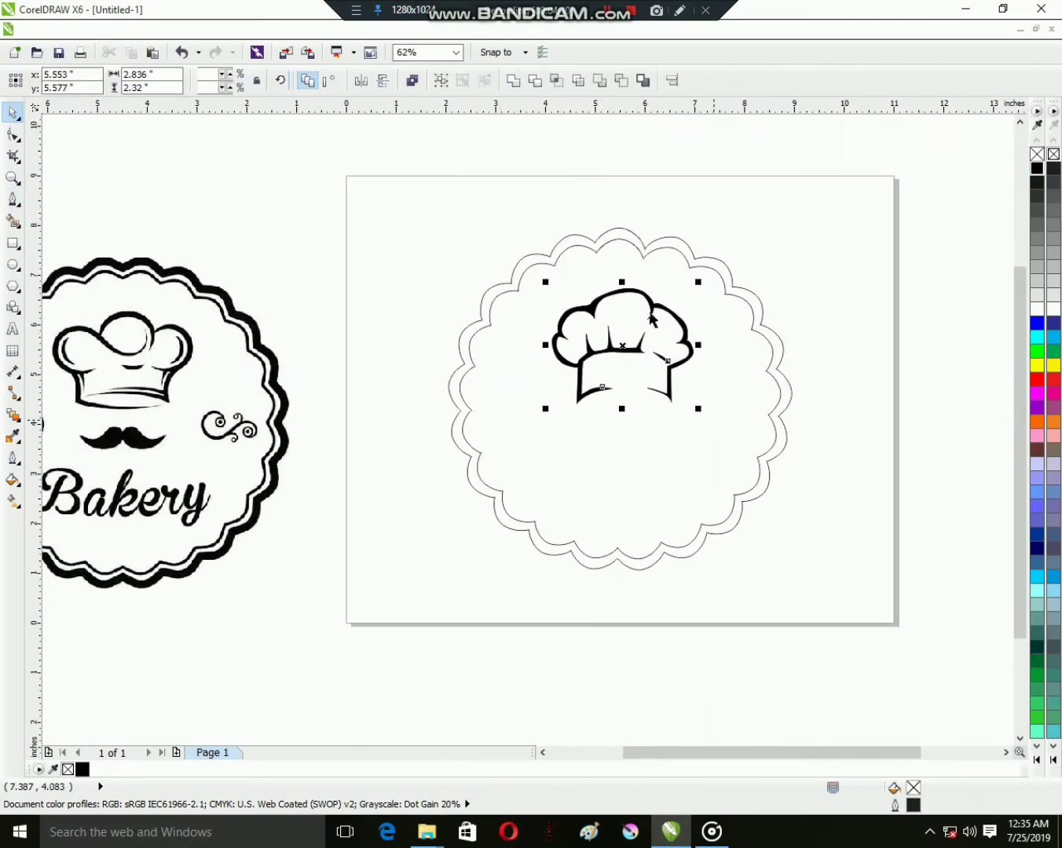
{"action": "left_click", "coordinate": [441, 82]}
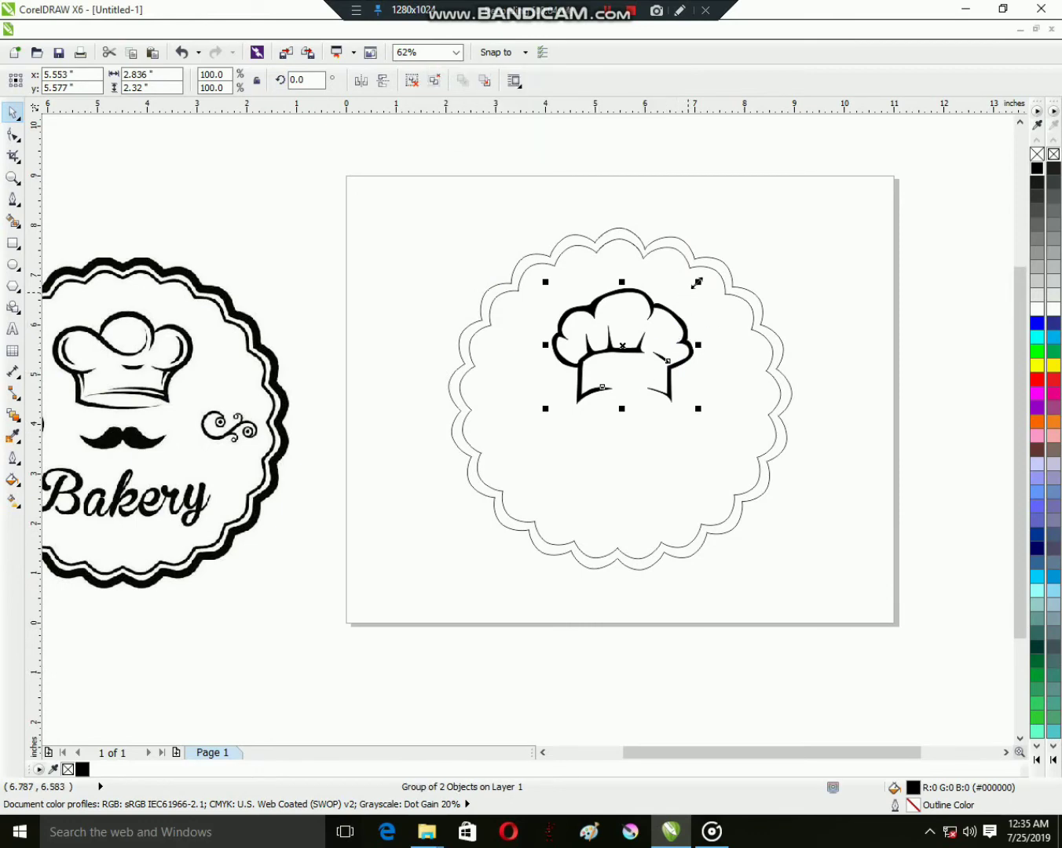
{"action": "left_click_drag", "start_coordinate": [696, 282], "coordinate": [685, 291]}
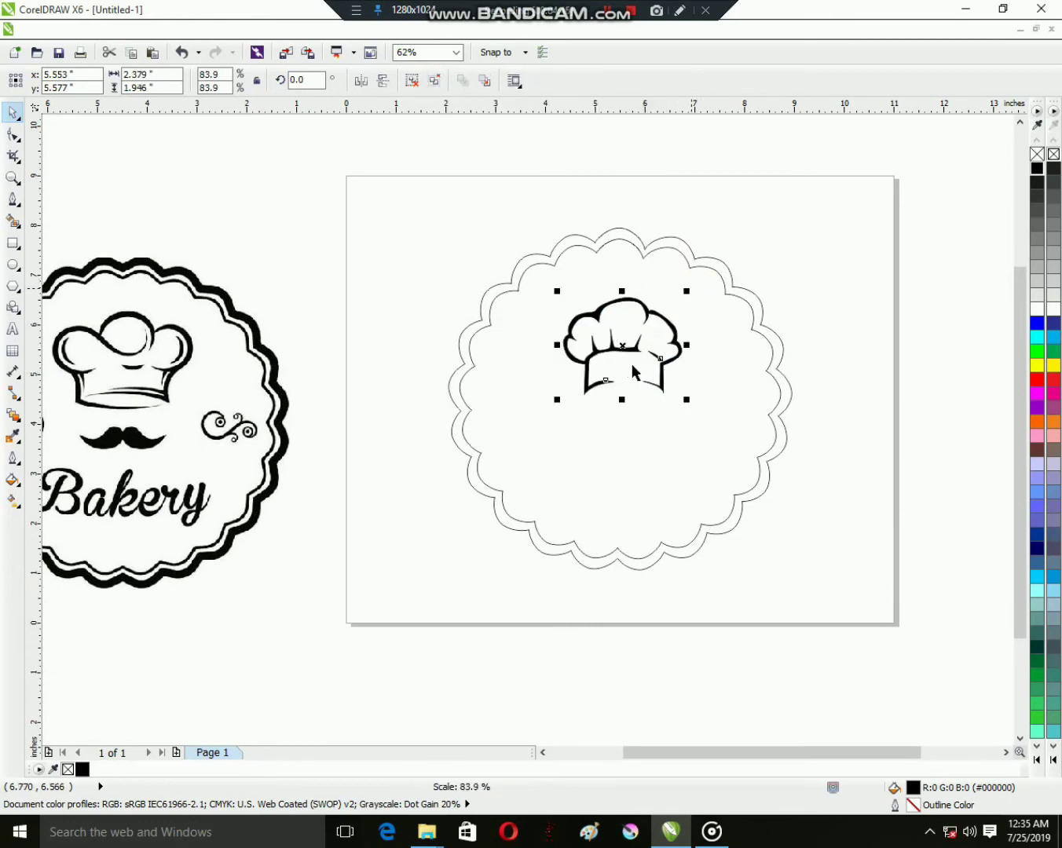
Step: Move the reference Bakery logo picture onto the page over the scalloped badge
{"action": "scroll", "coordinate": [631, 348], "scroll_direction": "down", "scroll_amount": 1}
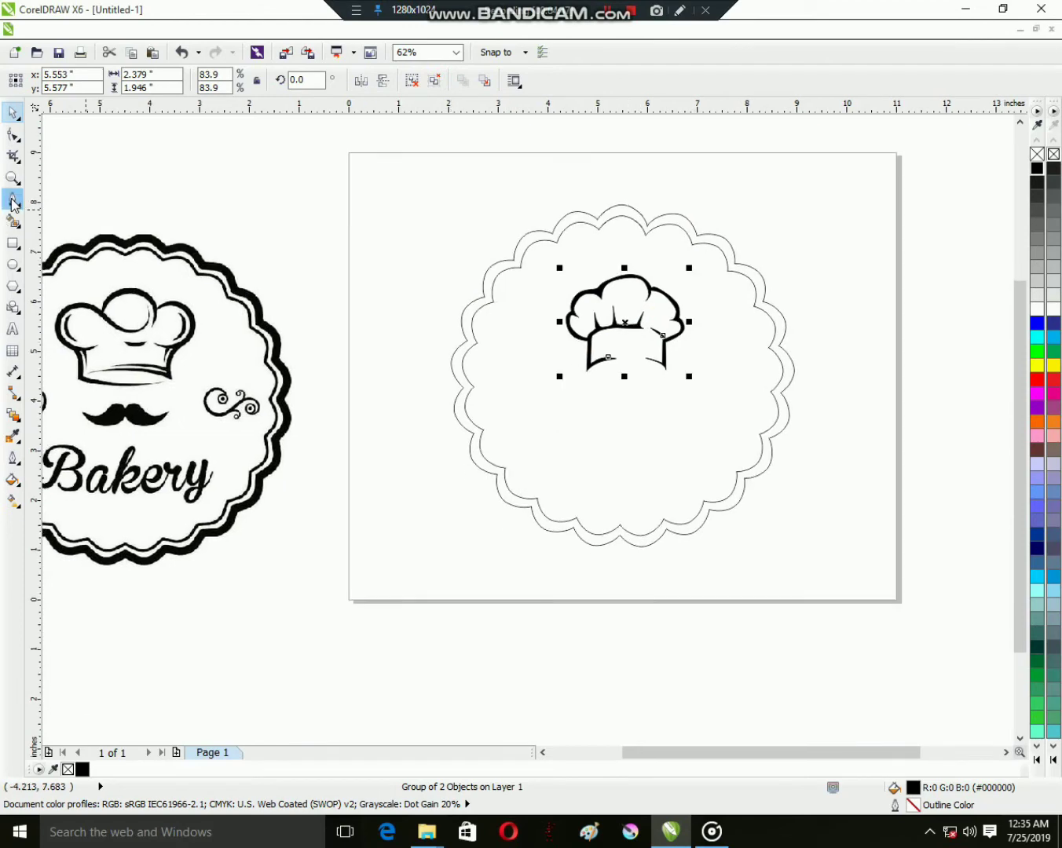
{"action": "left_click", "coordinate": [121, 312]}
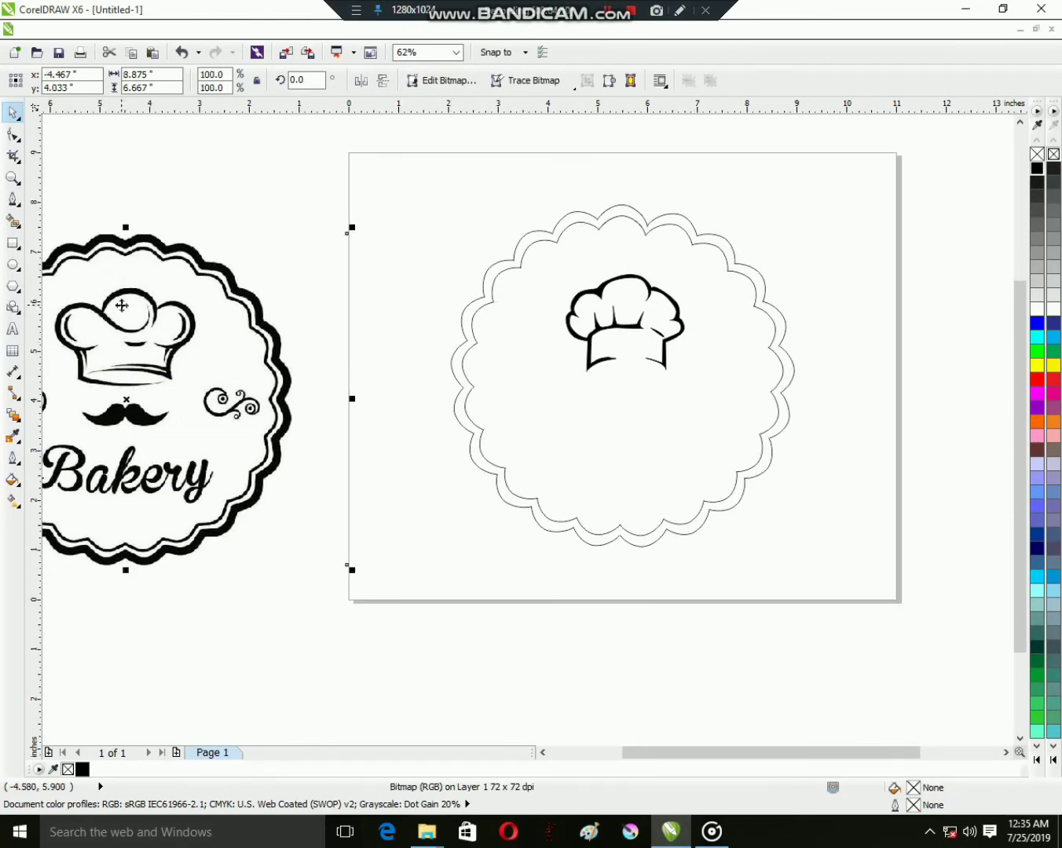
{"action": "left_click_drag", "start_coordinate": [125, 428], "coordinate": [607, 413]}
Step: Trace the moustache's left half with the Pen tool, from the upper centre notch around an upturned tip to the lower centre notch
{"action": "scroll", "coordinate": [601, 396], "scroll_direction": "up", "scroll_amount": 2}
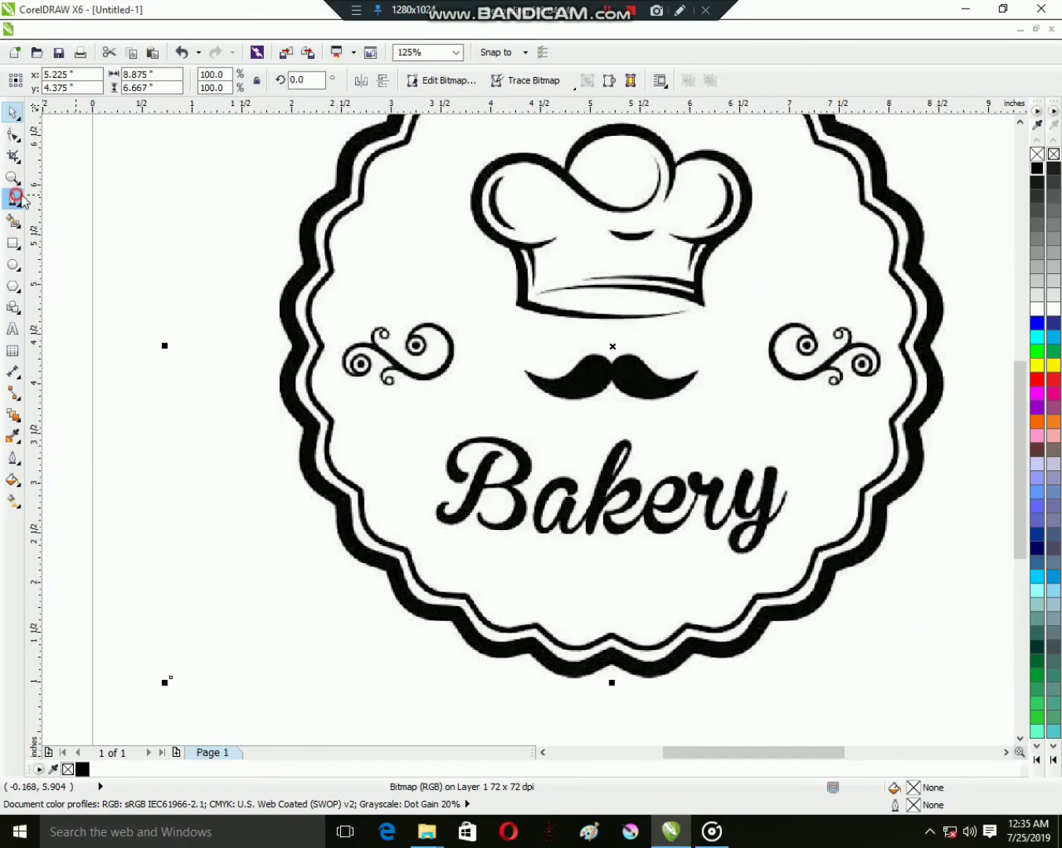
{"action": "left_click", "coordinate": [12, 199]}
{"action": "scroll", "coordinate": [566, 386], "scroll_direction": "up", "scroll_amount": 4}
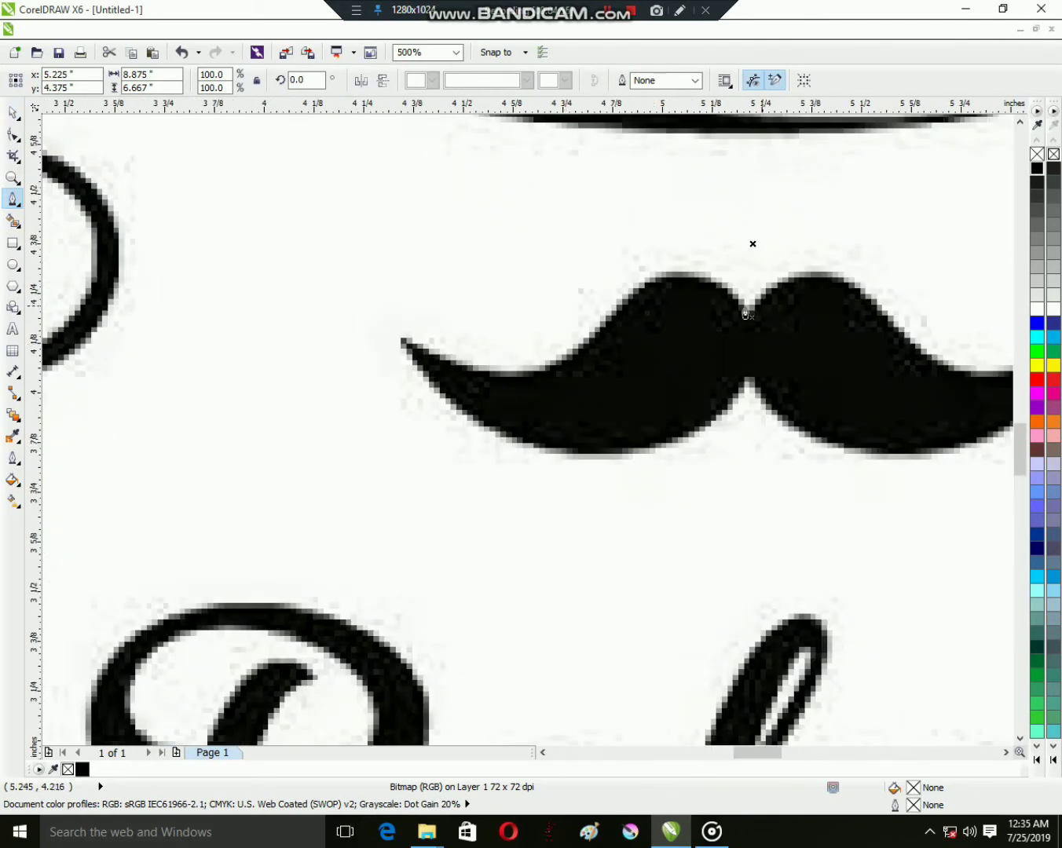
{"action": "left_click", "coordinate": [746, 314]}
{"action": "mouse_move", "coordinate": [642, 283]}
{"action": "left_mouse_down"}
{"action": "mouse_move", "coordinate": [607, 327]}
{"action": "mouse_move", "coordinate": [596, 325]}
{"action": "left_mouse_up"}
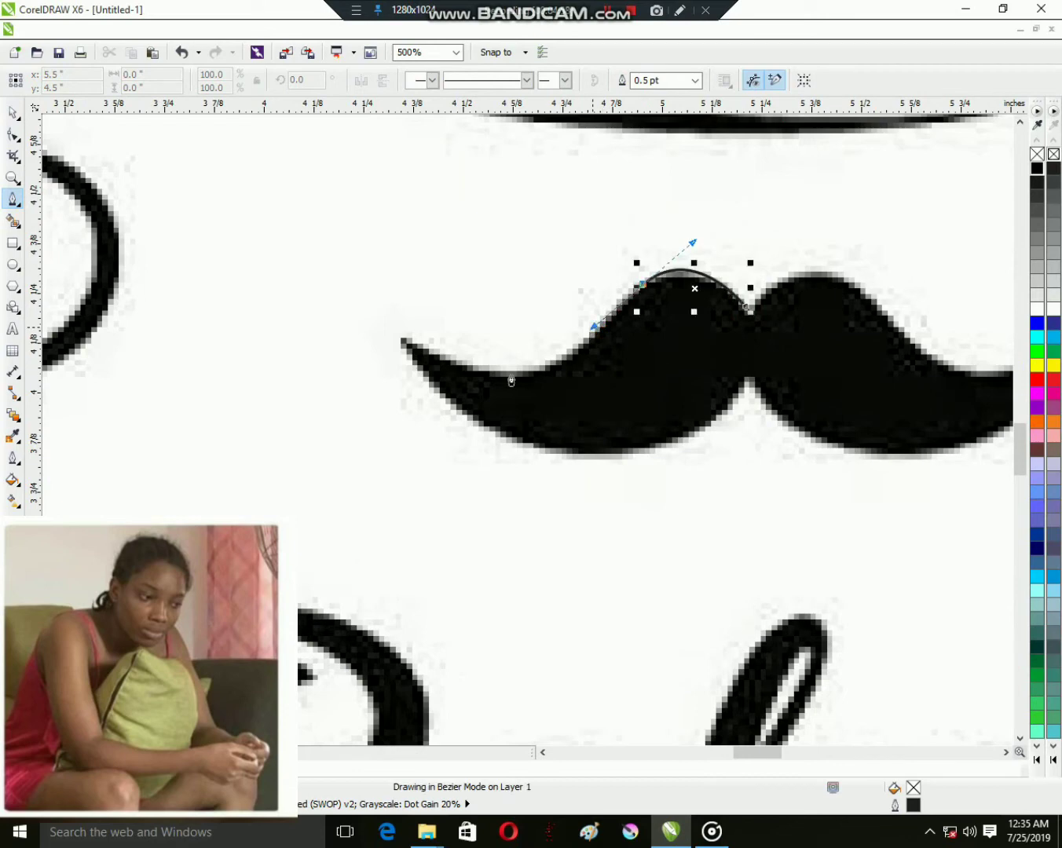
{"action": "left_click_drag", "start_coordinate": [508, 369], "coordinate": [446, 354]}
{"action": "left_click", "coordinate": [432, 304]}
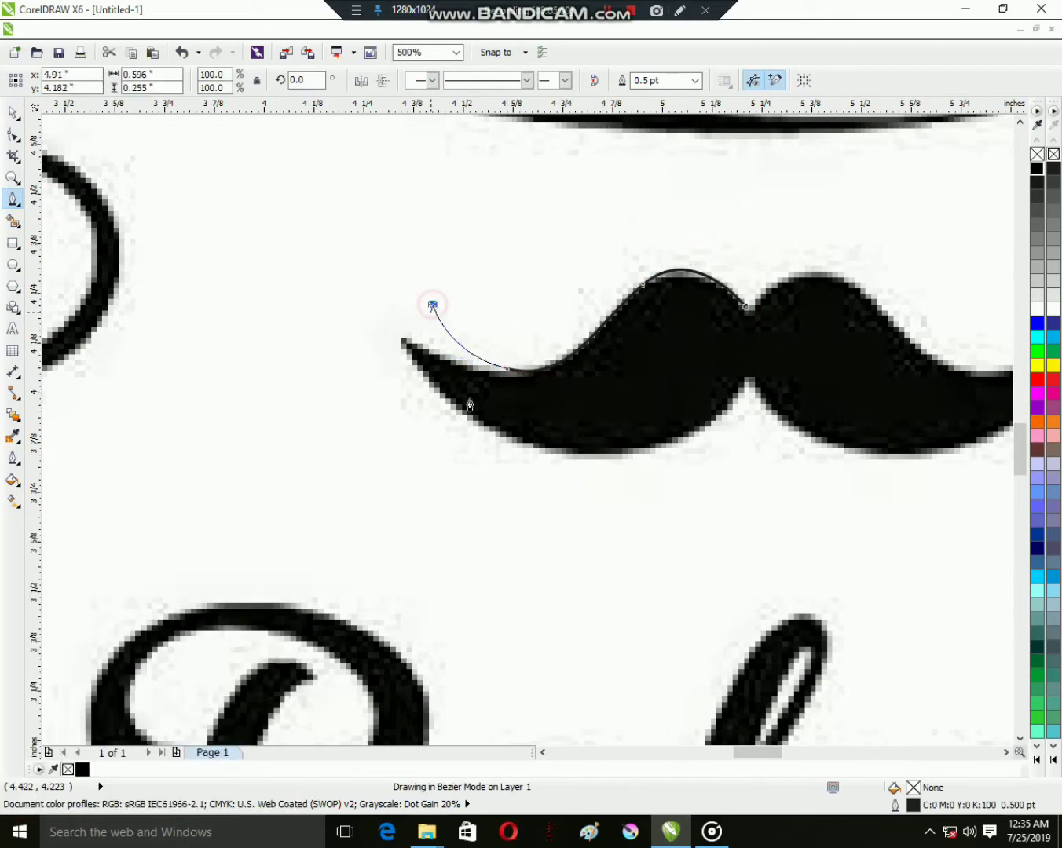
{"action": "left_click_drag", "start_coordinate": [491, 421], "coordinate": [545, 460]}
{"action": "left_click", "coordinate": [688, 439]}
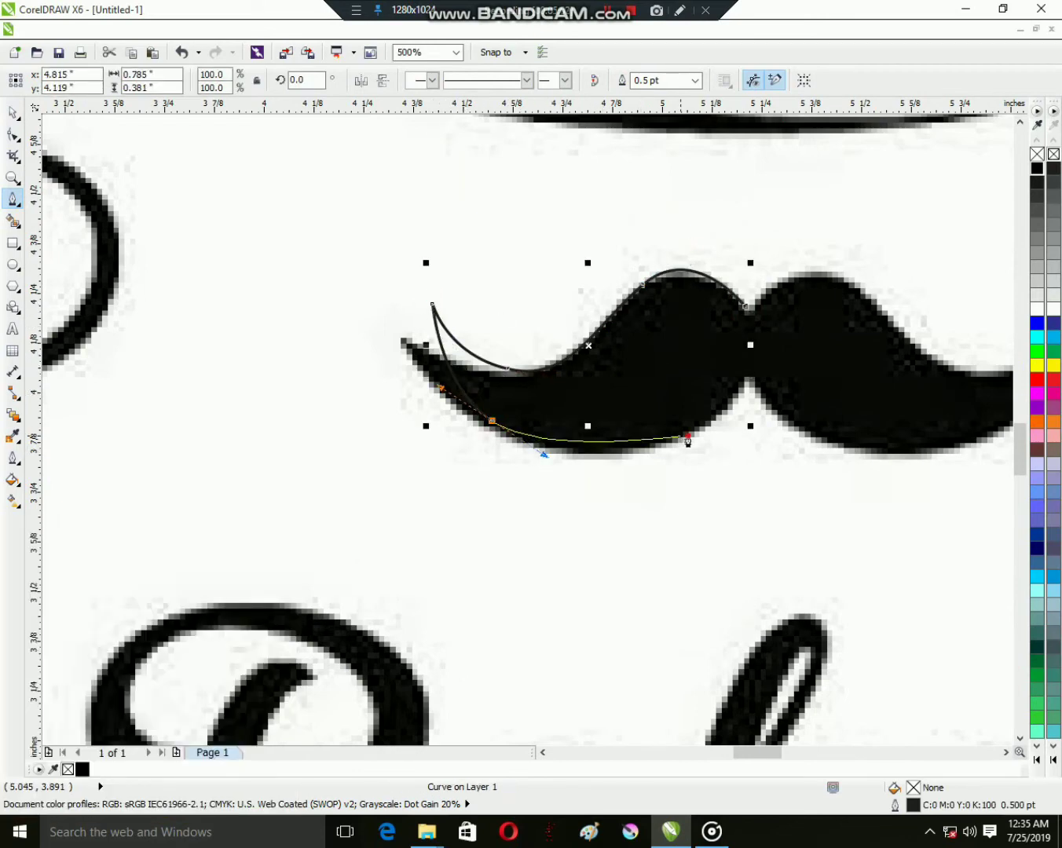
{"action": "left_click_drag", "start_coordinate": [687, 436], "coordinate": [627, 345]}
{"action": "left_click", "coordinate": [745, 378]}
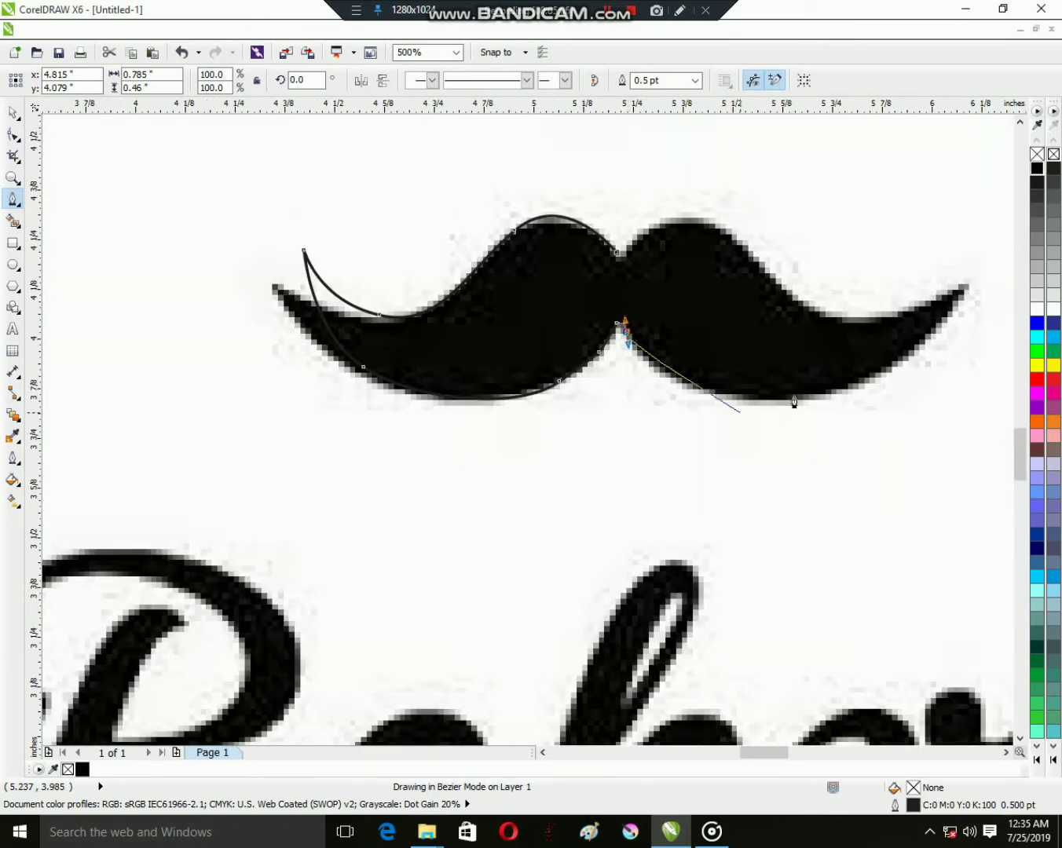
Step: Trace the moustache's right half with an upturned tip matching the left one and close the outline at the upper centre notch
{"action": "left_click_drag", "start_coordinate": [794, 401], "coordinate": [892, 382]}
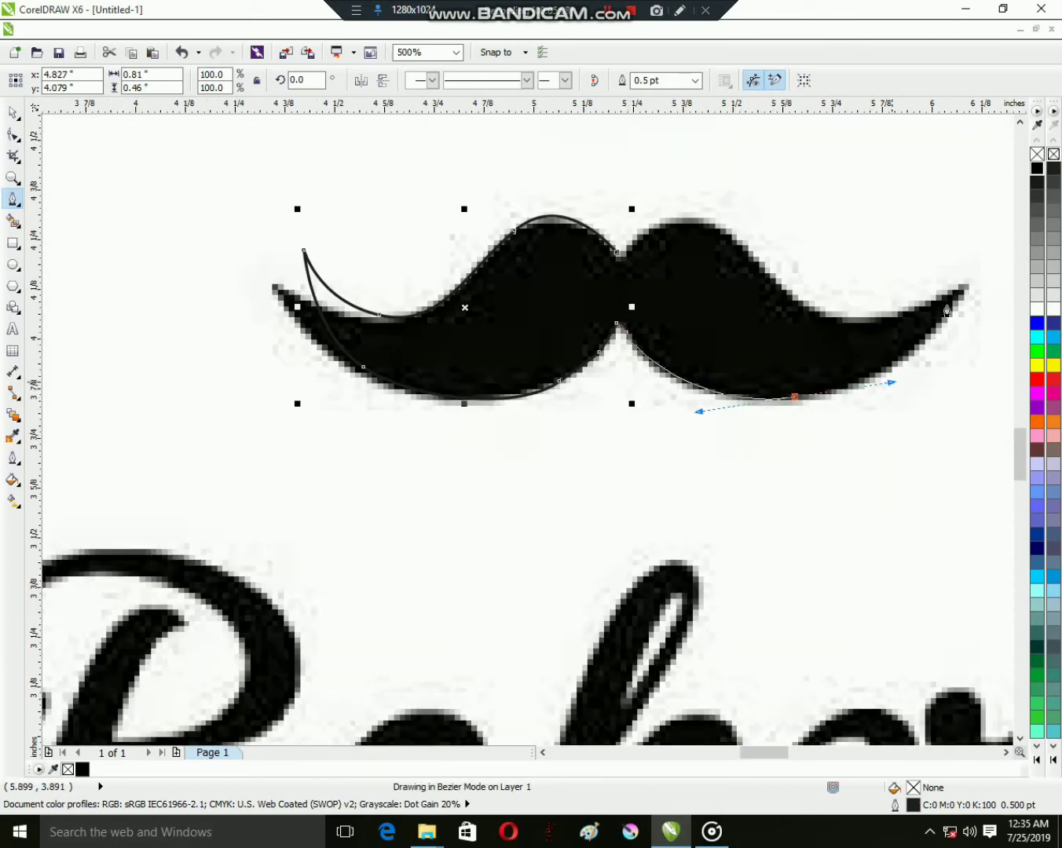
{"action": "left_click", "coordinate": [967, 283]}
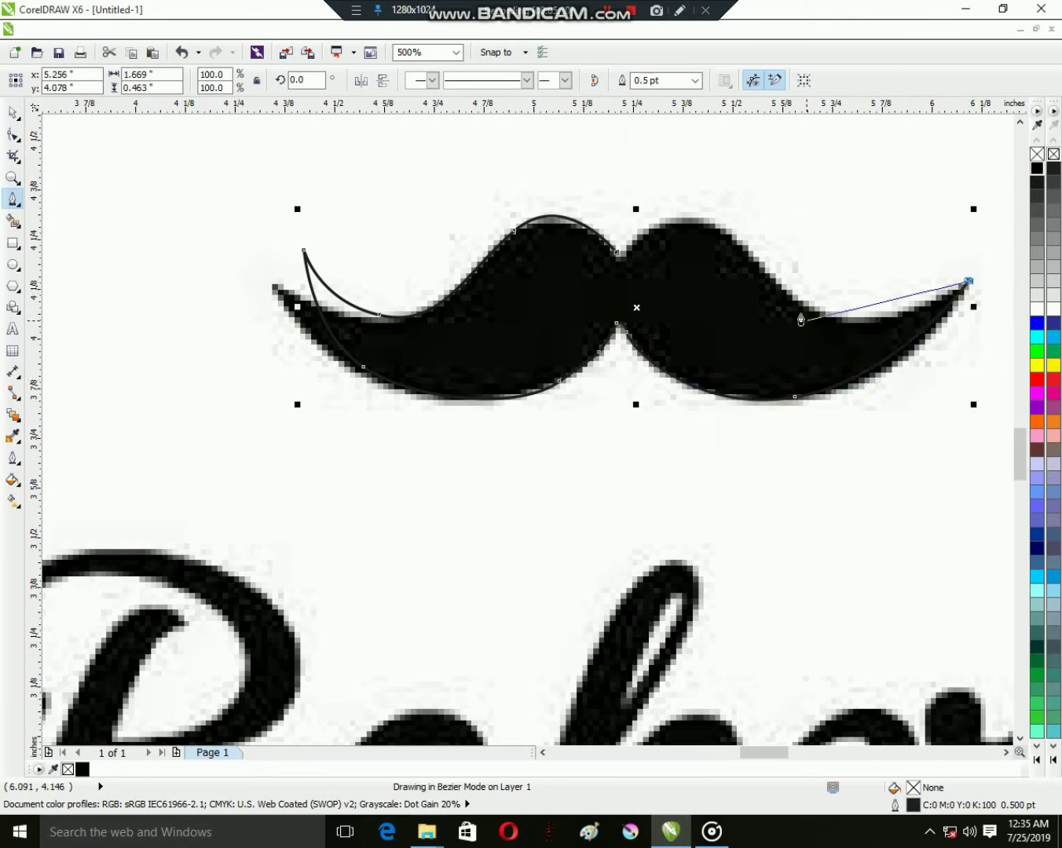
{"action": "key", "text": "ctrl+z"}
{"action": "left_click", "coordinate": [919, 255]}
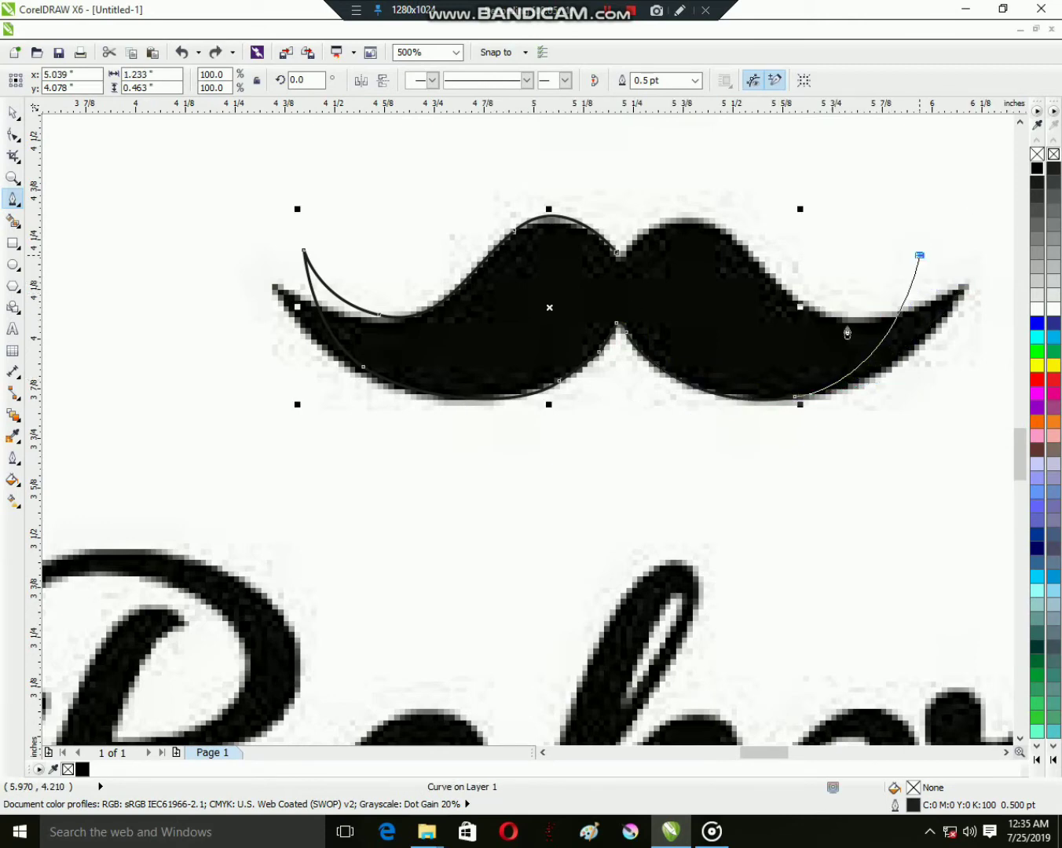
{"action": "left_click_drag", "start_coordinate": [804, 304], "coordinate": [753, 267]}
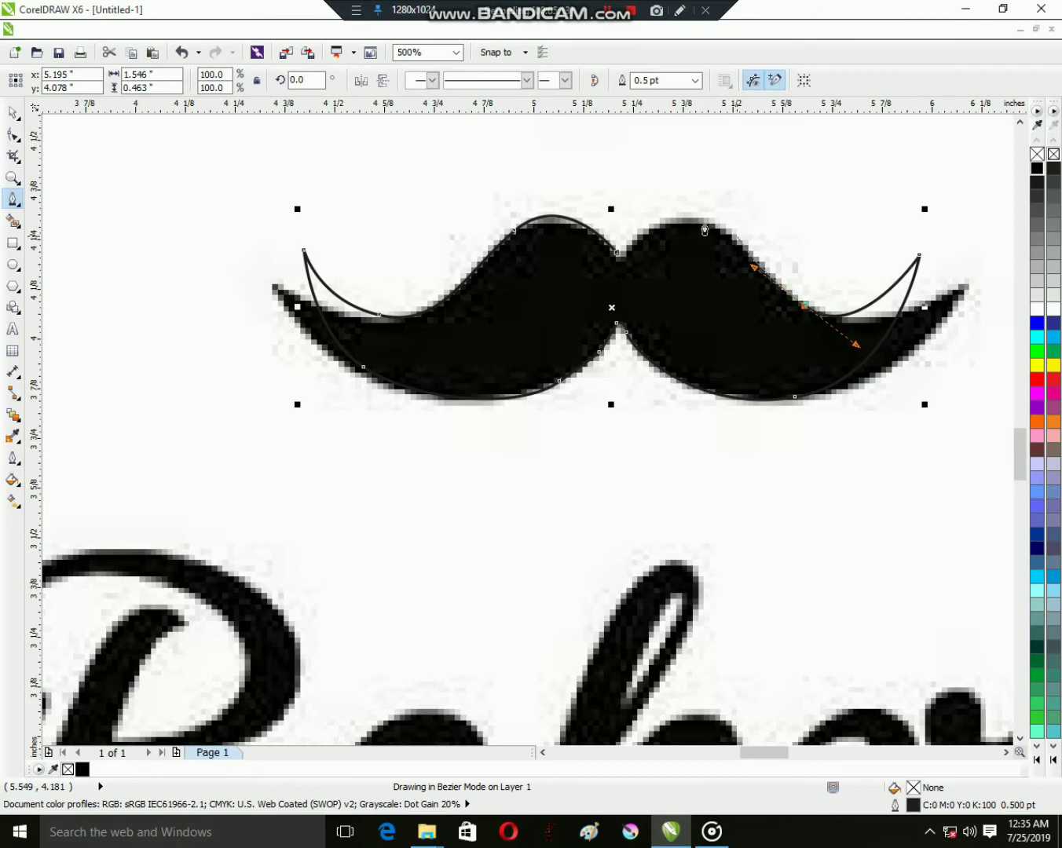
{"action": "left_click_drag", "start_coordinate": [704, 224], "coordinate": [623, 271]}
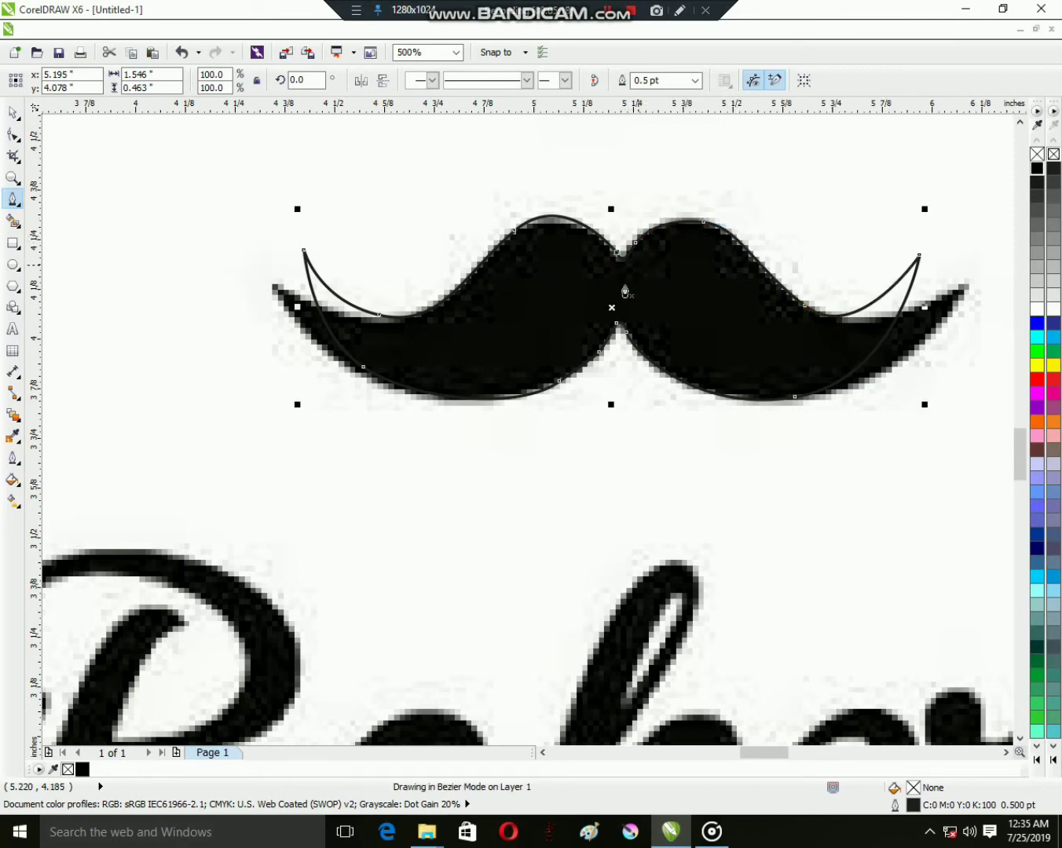
Step: Draw a small closed goatee shape below the moustache's centre, flat on top and tapering to a point, about 0.135 by 0.26 inches
{"action": "left_click", "coordinate": [603, 435]}
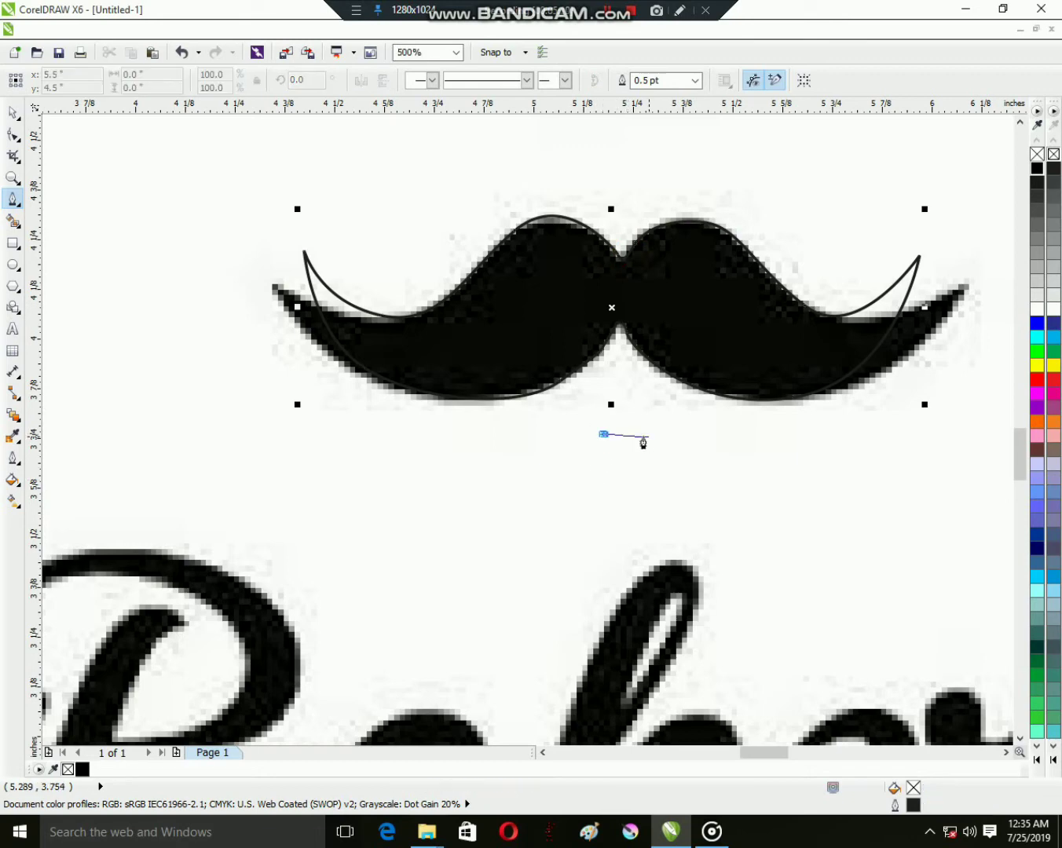
{"action": "left_click", "coordinate": [642, 434]}
{"action": "left_click_drag", "start_coordinate": [622, 489], "coordinate": [619, 541]}
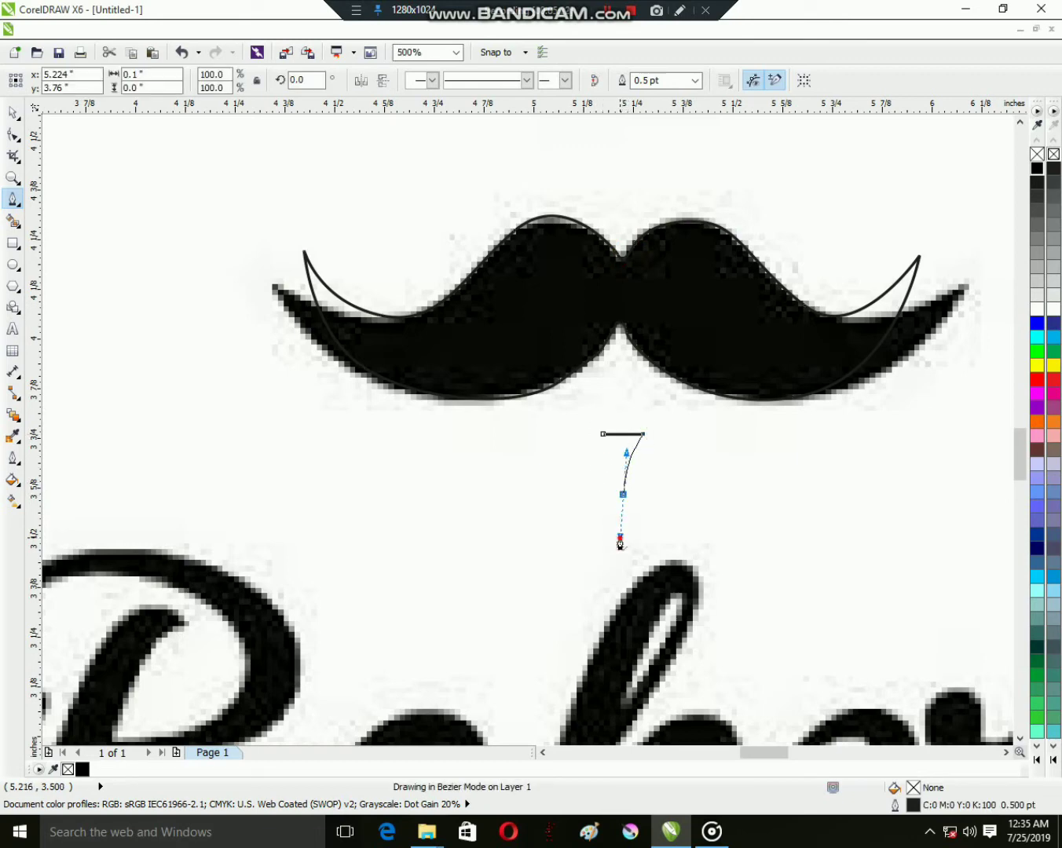
{"action": "left_click", "coordinate": [621, 539]}
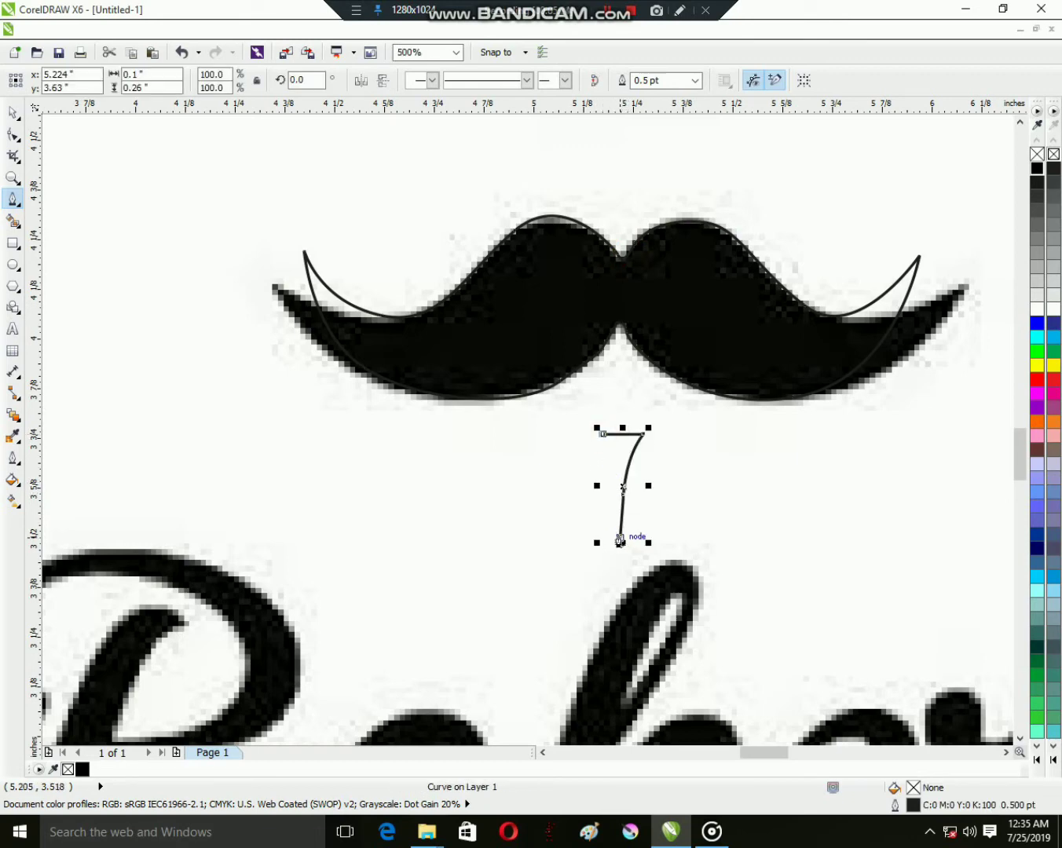
{"action": "scroll", "coordinate": [594, 449], "scroll_direction": "up", "scroll_amount": 1}
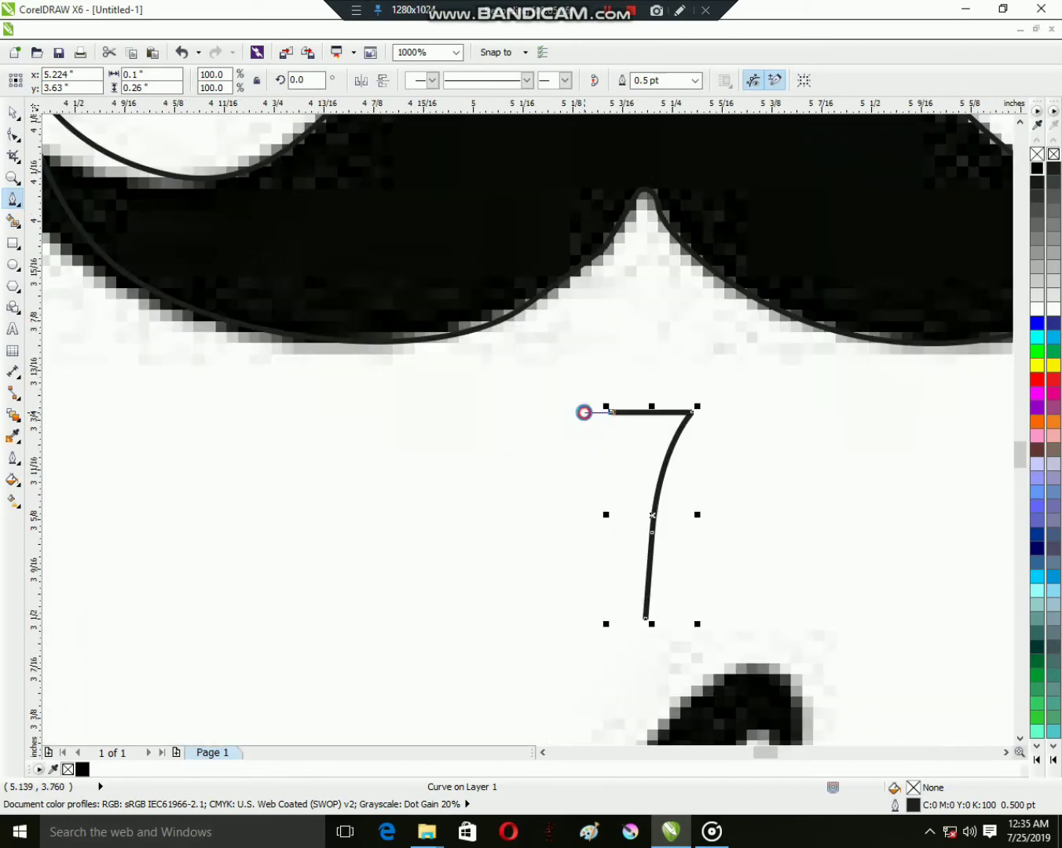
{"action": "left_click", "coordinate": [583, 412]}
{"action": "left_click", "coordinate": [644, 617]}
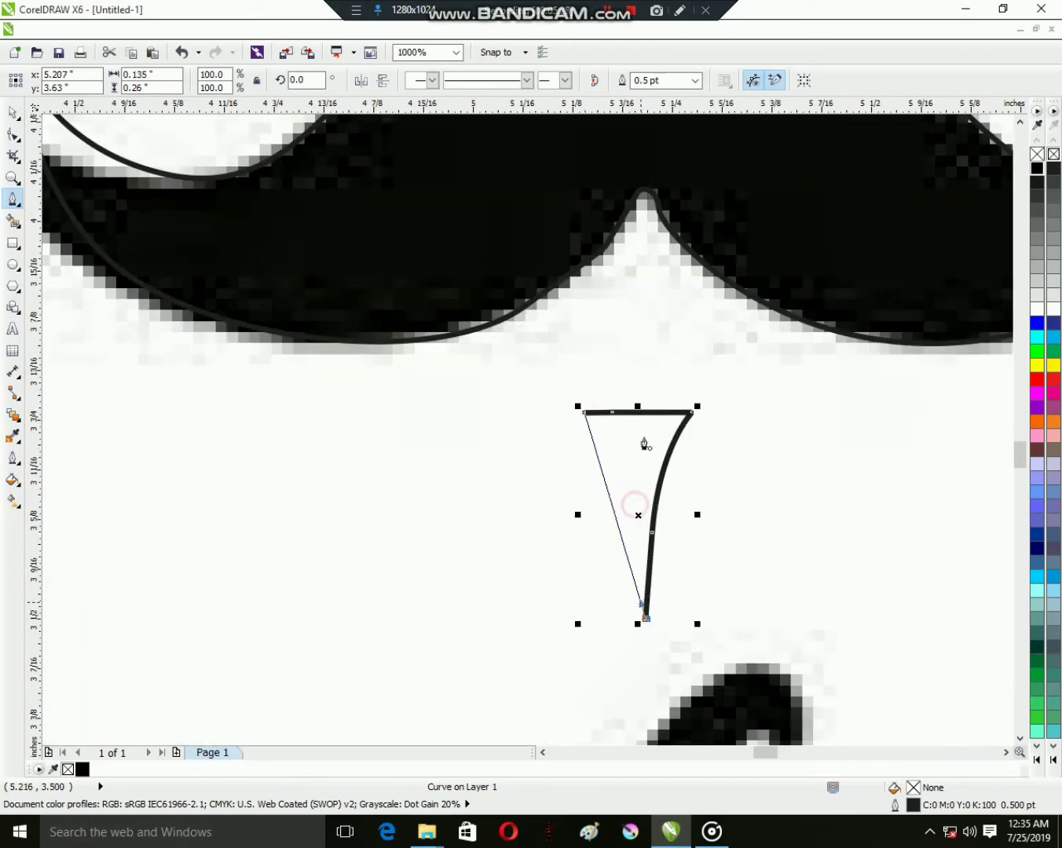
{"action": "scroll", "coordinate": [638, 424], "scroll_direction": "down", "scroll_amount": 3}
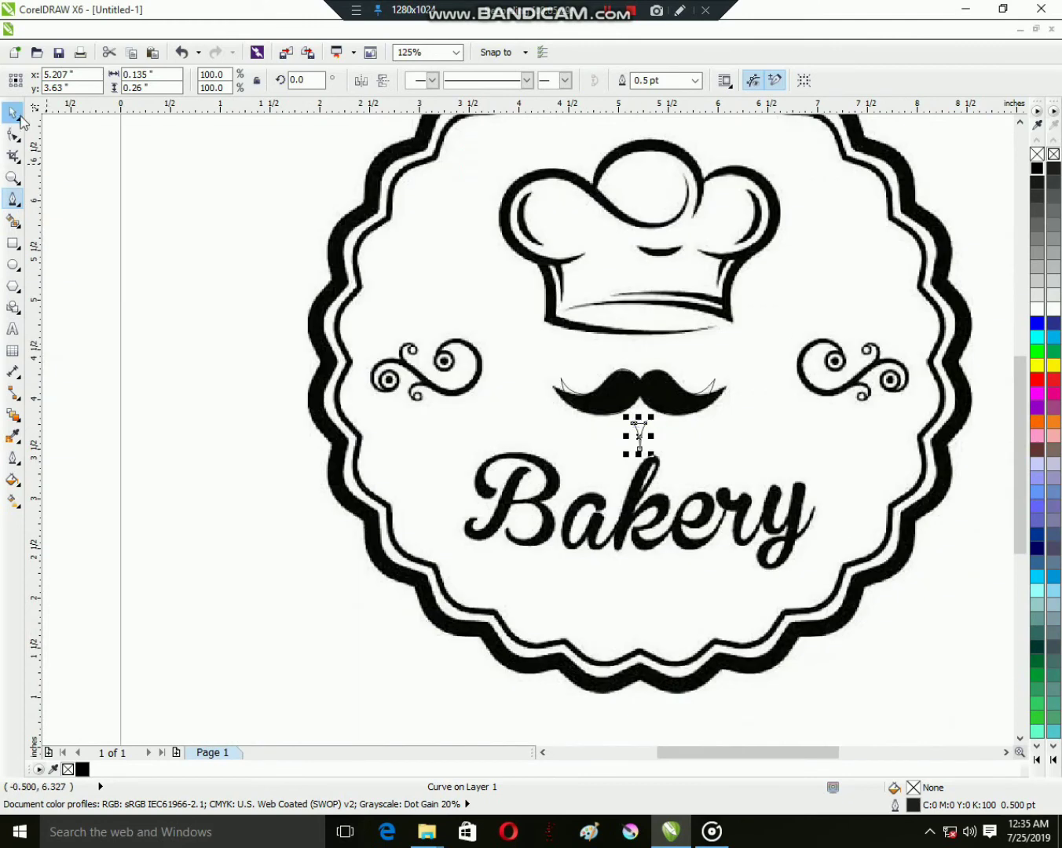
Step: Move the reference Bakery logo picture off the page to the left of the scalloped badge
{"action": "left_click", "coordinate": [18, 114]}
{"action": "scroll", "coordinate": [505, 308], "scroll_direction": "down", "scroll_amount": 2}
{"action": "left_click", "coordinate": [515, 300]}
{"action": "mouse_move", "coordinate": [541, 290]}
{"action": "left_mouse_down"}
{"action": "mouse_move", "coordinate": [362, 295]}
{"action": "mouse_move", "coordinate": [418, 299]}
{"action": "mouse_move", "coordinate": [389, 296]}
{"action": "left_mouse_up"}
{"action": "scroll", "coordinate": [525, 329], "scroll_direction": "up", "scroll_amount": 1}
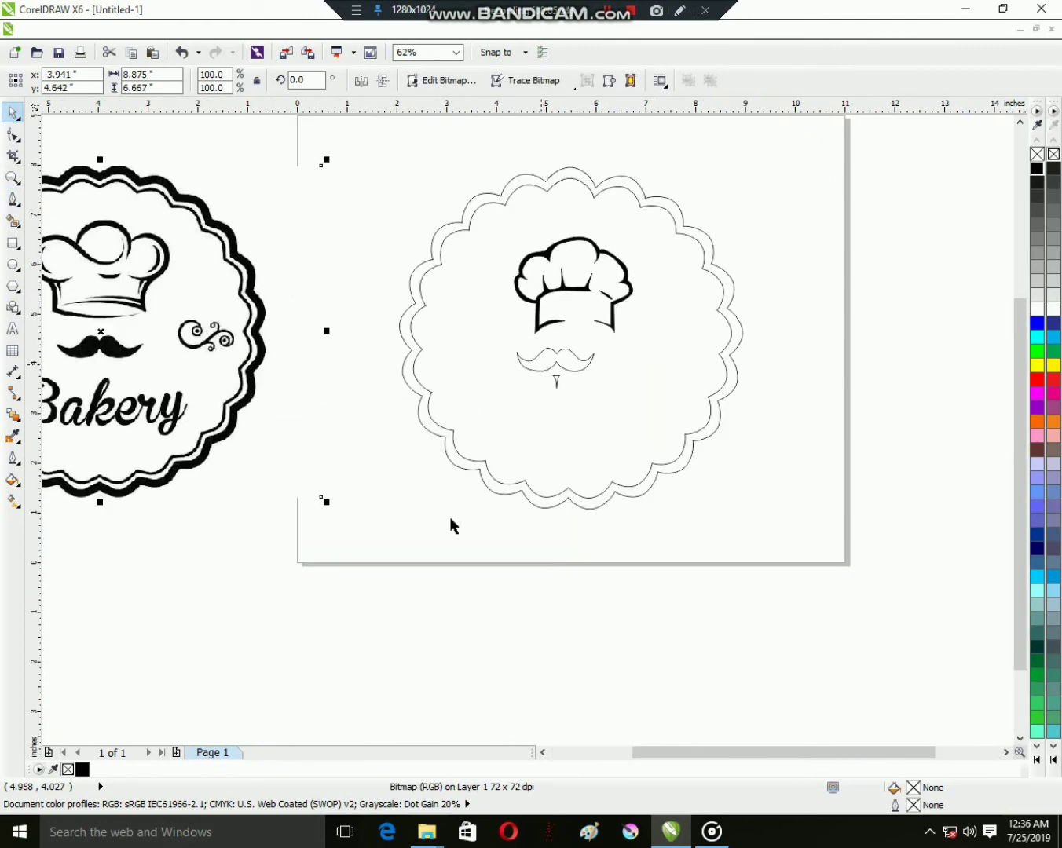
Step: Group the moustache outline with the goatee and fill the group with black
{"action": "key", "text": "Tab"}
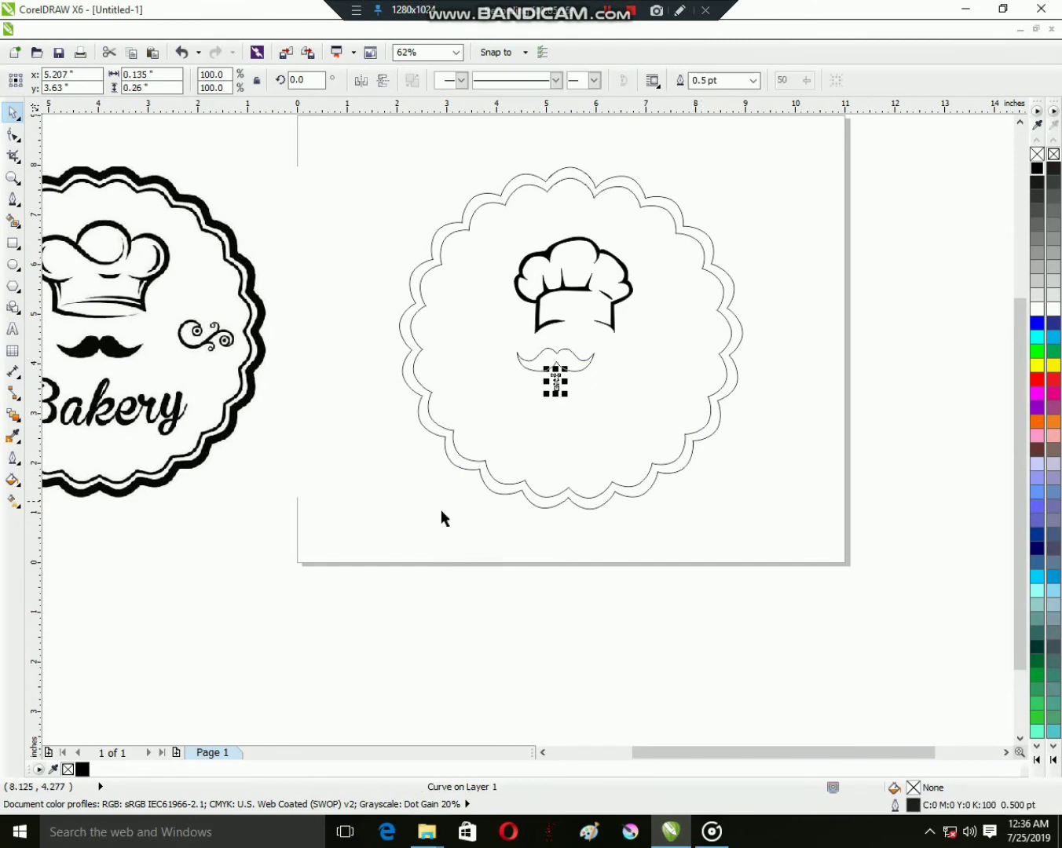
{"action": "left_click_drag", "start_coordinate": [428, 501], "coordinate": [684, 332]}
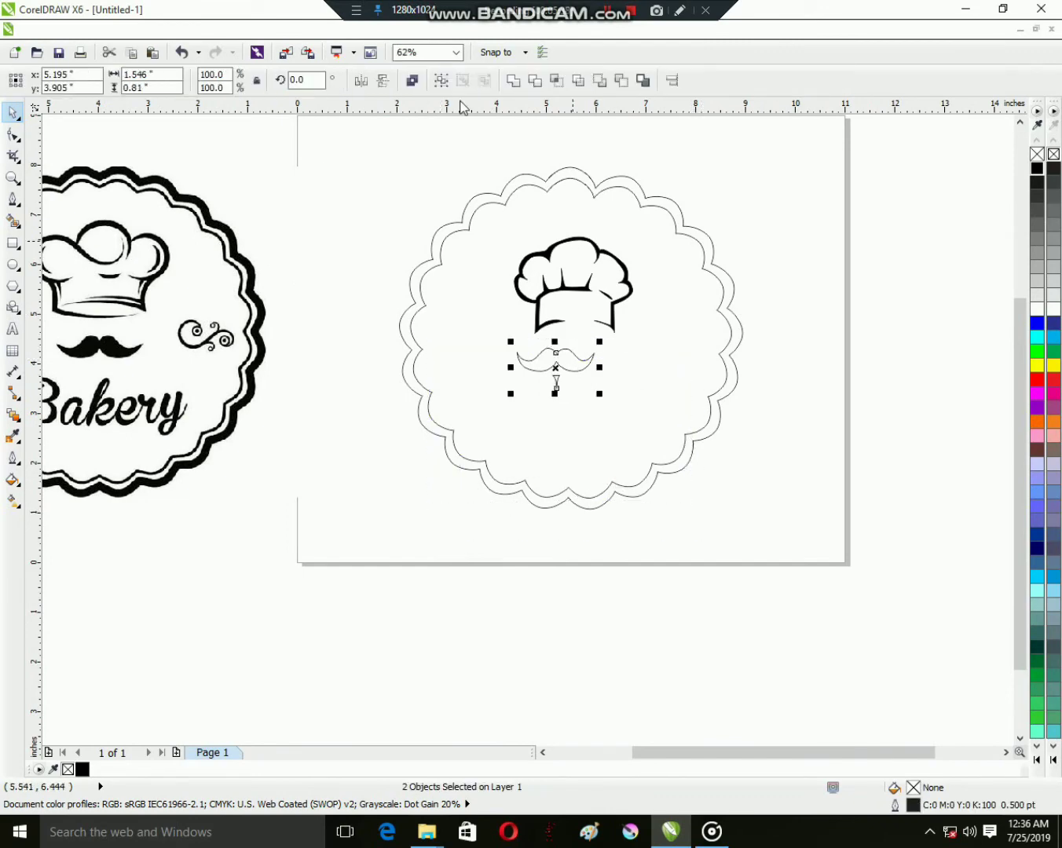
{"action": "left_click", "coordinate": [439, 81]}
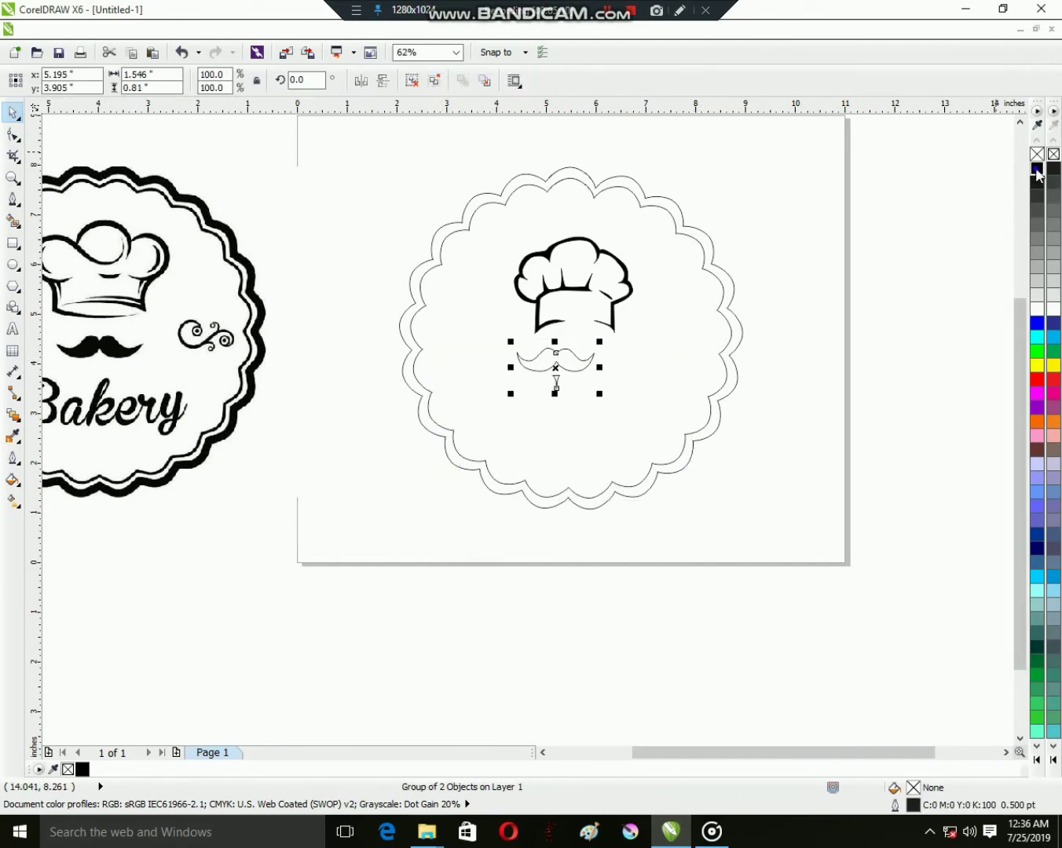
{"action": "left_click", "coordinate": [1037, 168]}
Step: Centre the moustache group below the hat and scale the hat and moustache together to about 115%
{"action": "scroll", "coordinate": [577, 384], "scroll_direction": "up", "scroll_amount": 2}
{"action": "left_click_drag", "start_coordinate": [536, 357], "coordinate": [570, 380]}
{"action": "scroll", "coordinate": [573, 380], "scroll_direction": "down", "scroll_amount": 4}
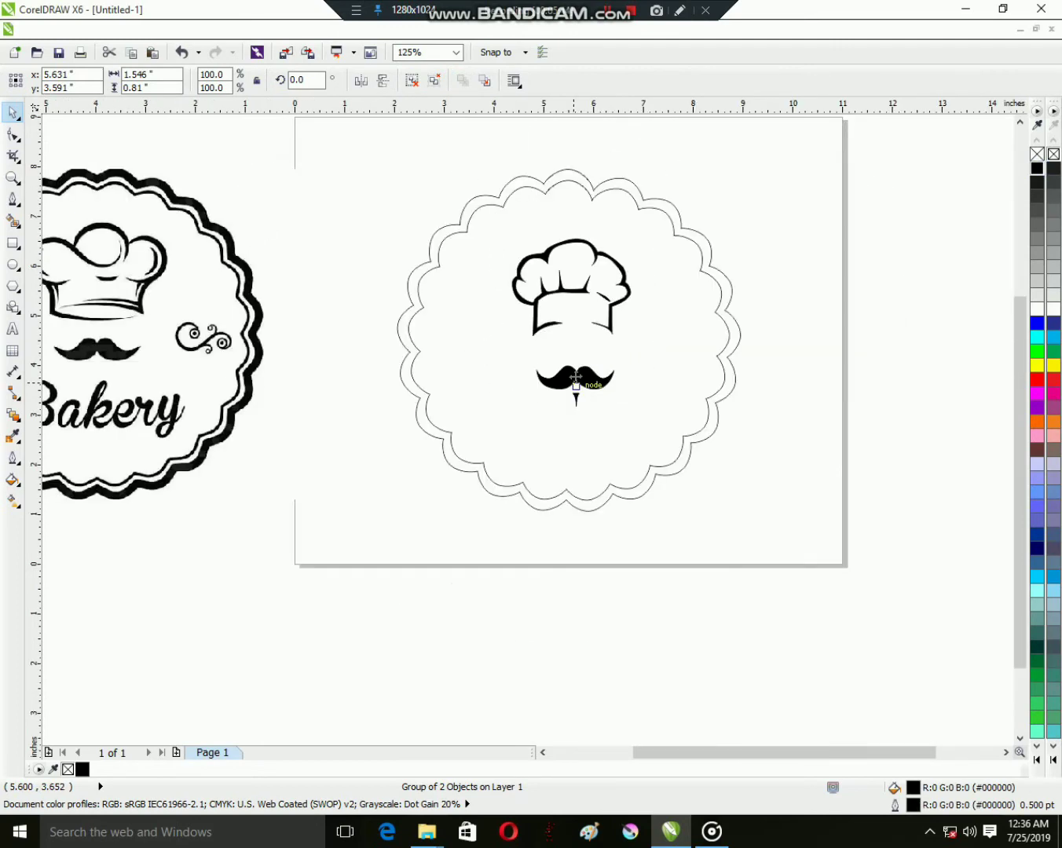
{"action": "left_click", "coordinate": [577, 348], "text": "shift"}
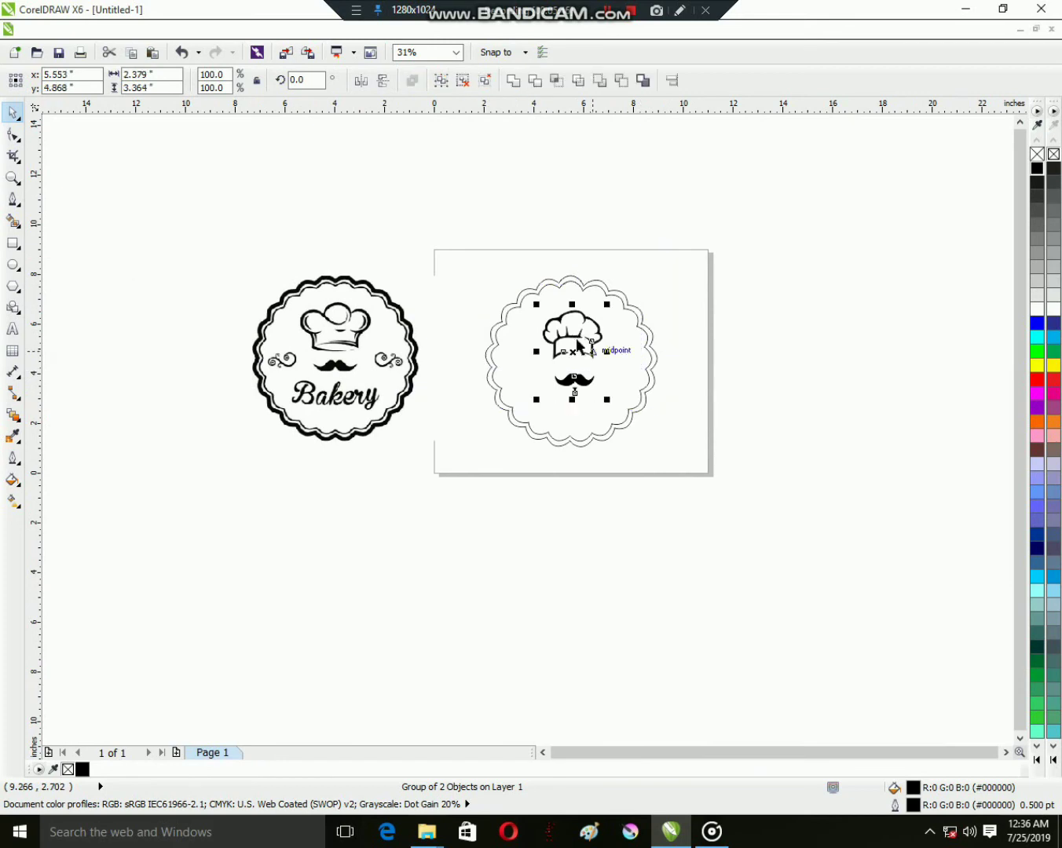
{"action": "scroll", "coordinate": [576, 346], "scroll_direction": "up", "scroll_amount": 2}
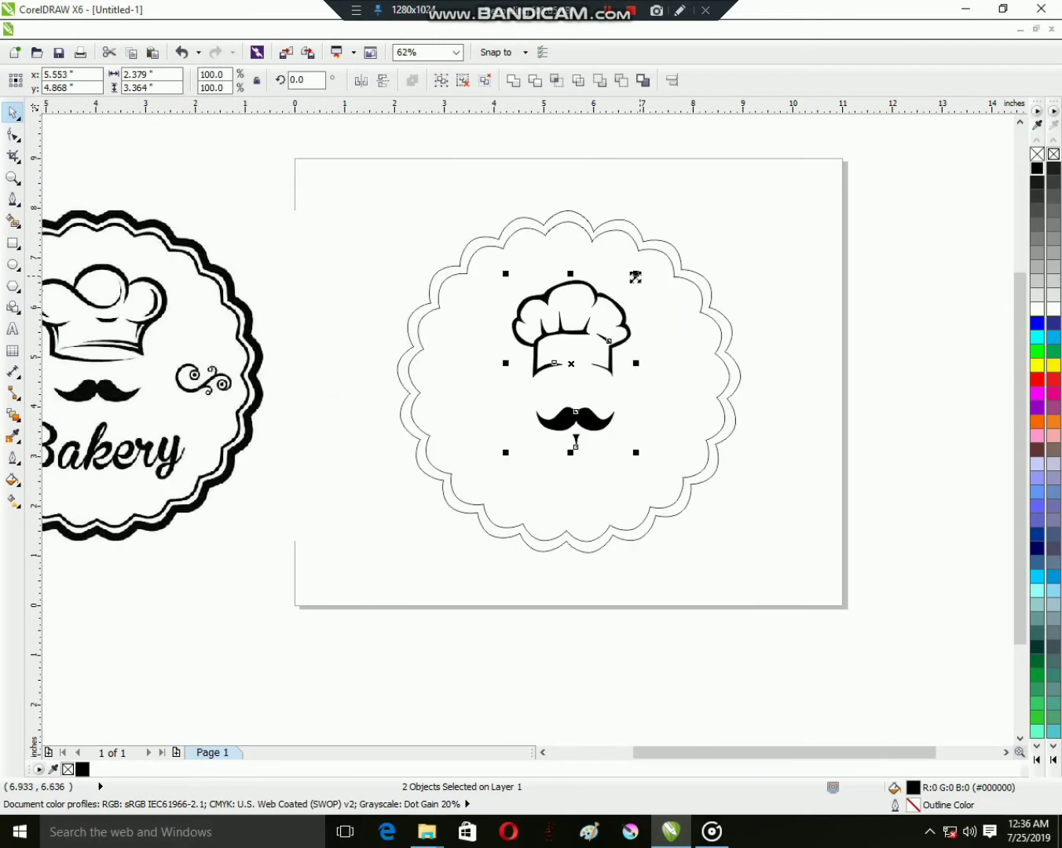
{"action": "left_click_drag", "start_coordinate": [650, 267], "coordinate": [659, 257]}
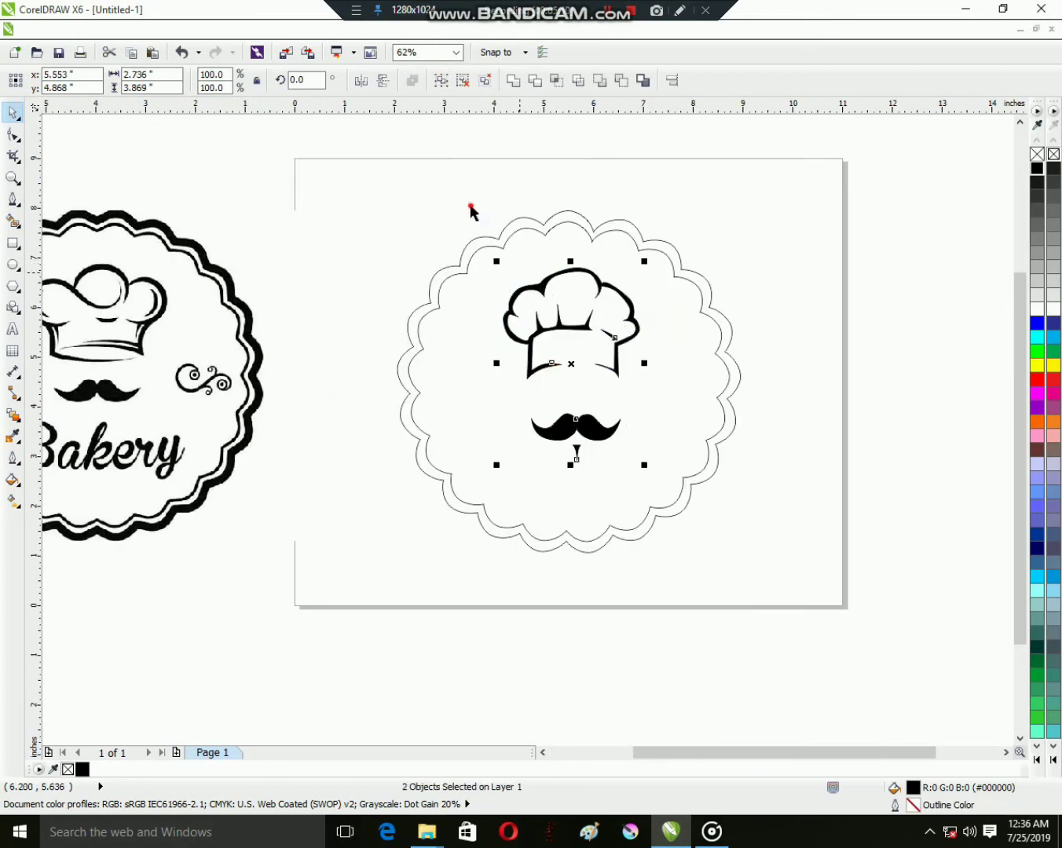
Step: Move the moustache group up close beneath the hat, centred on it
{"action": "left_click", "coordinate": [495, 550]}
{"action": "left_click_drag", "start_coordinate": [569, 428], "coordinate": [577, 413]}
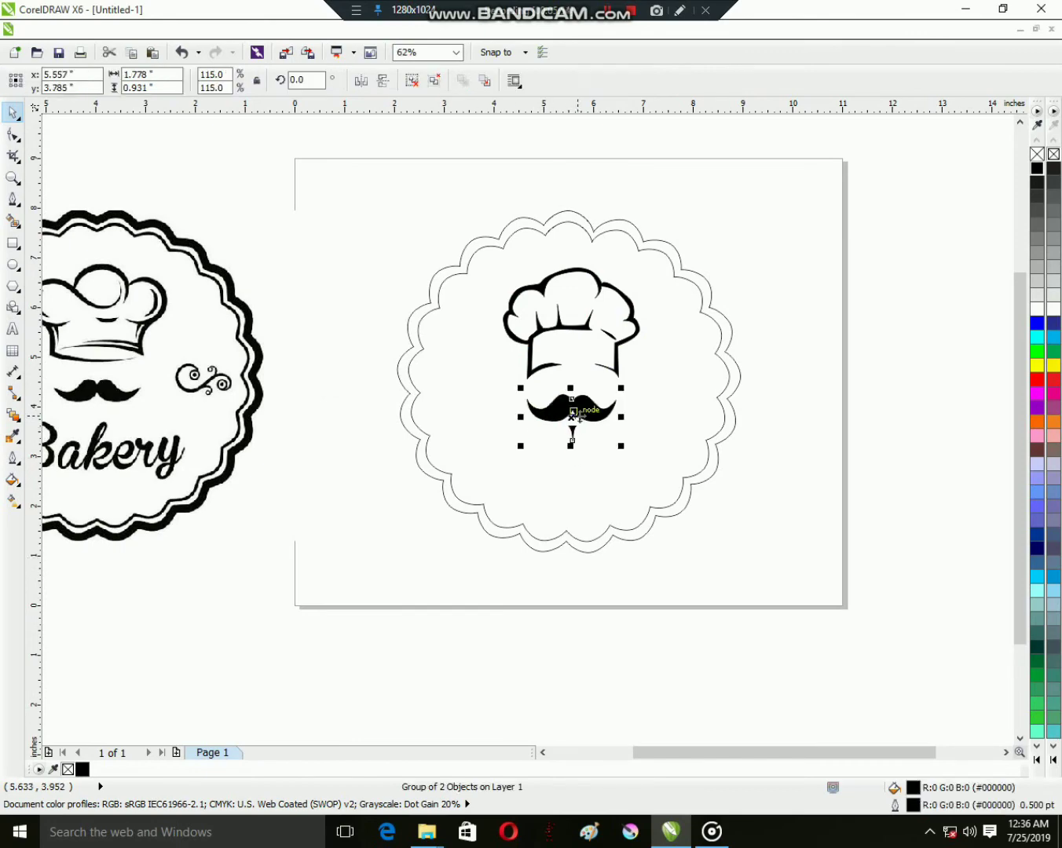
{"action": "scroll", "coordinate": [577, 415], "scroll_direction": "down", "scroll_amount": 2}
{"action": "left_click", "coordinate": [155, 358]}
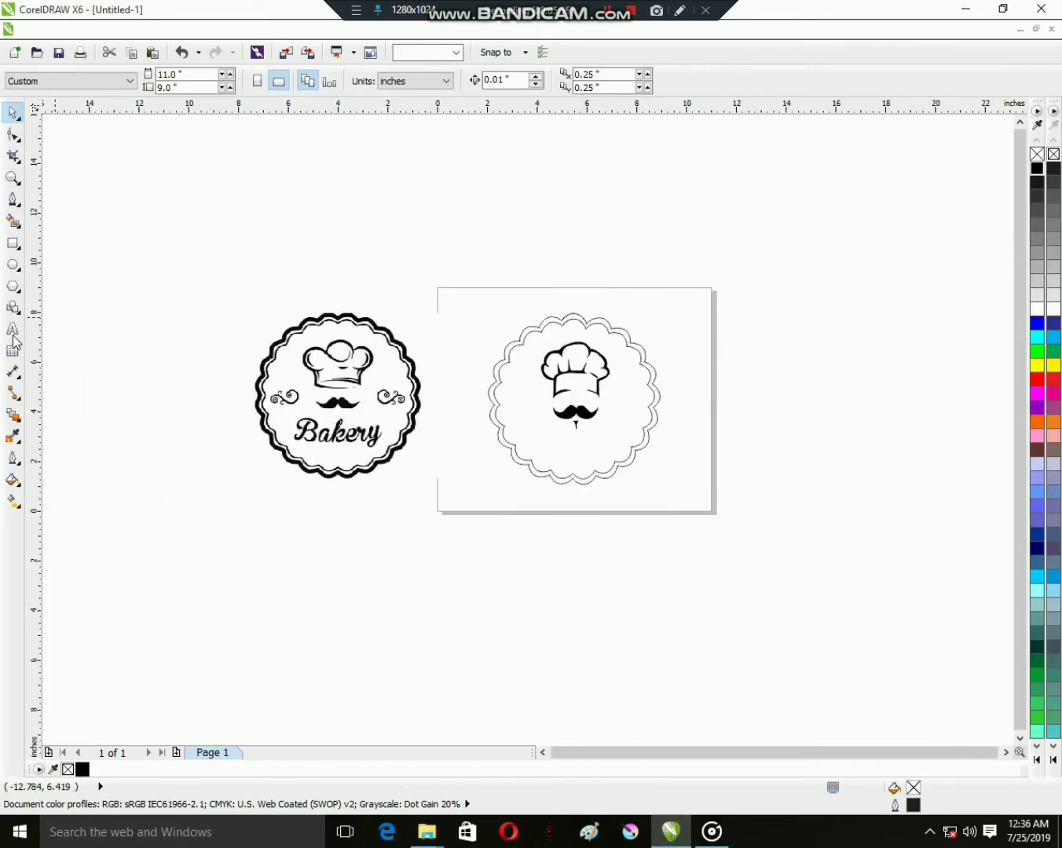
Step: Add the artistic text BAKERY in the badge's lower half, below the goatee
{"action": "left_click", "coordinate": [12, 330]}
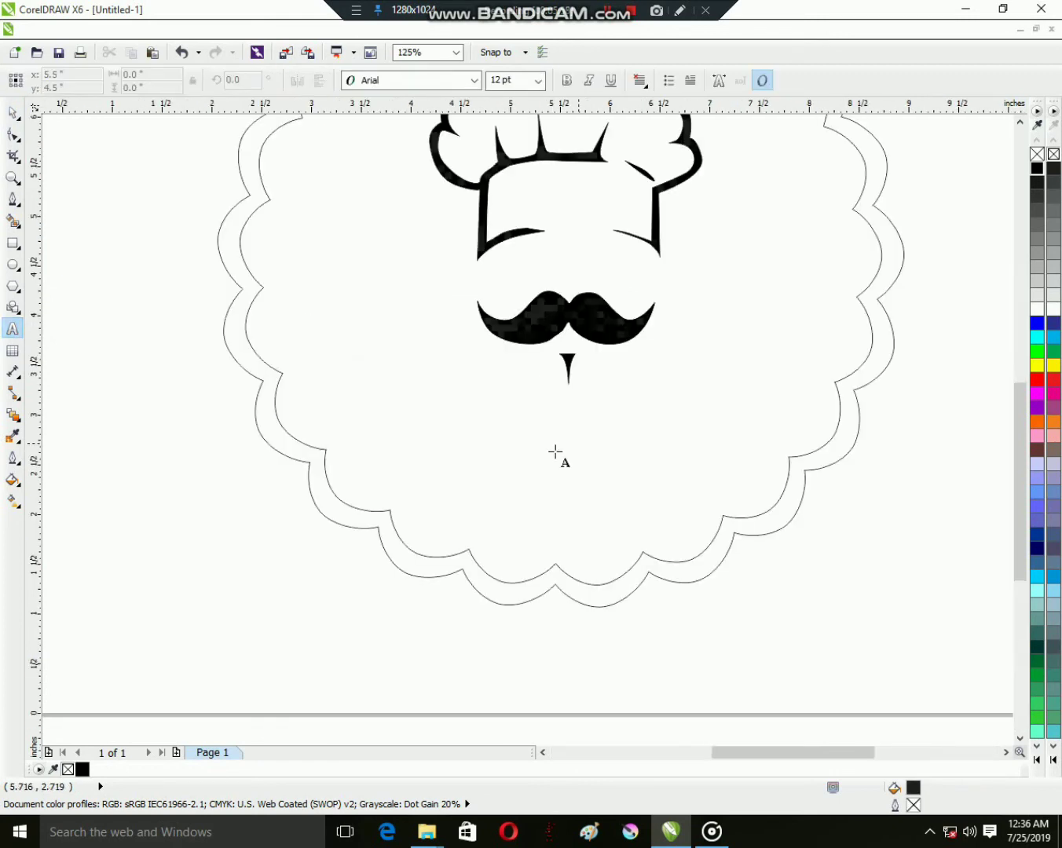
{"action": "scroll", "coordinate": [578, 440], "scroll_direction": "up", "scroll_amount": 4}
{"action": "left_click", "coordinate": [459, 441]}
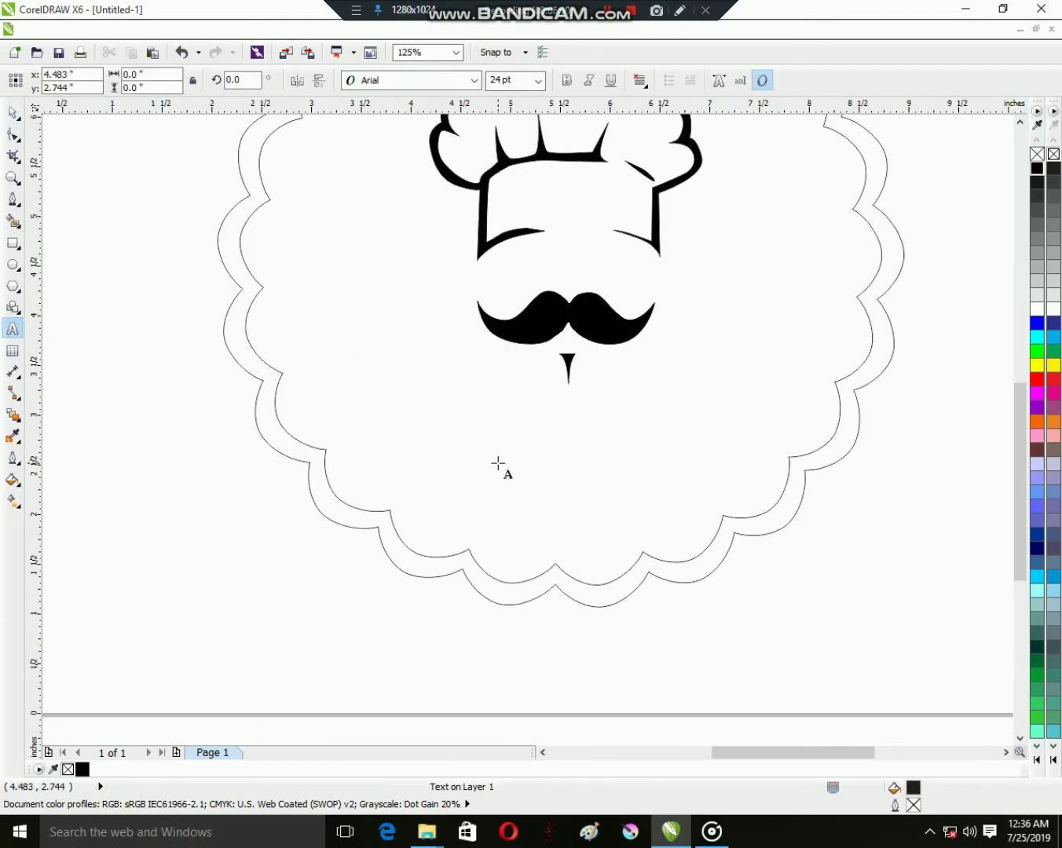
{"action": "type", "text": "b"}
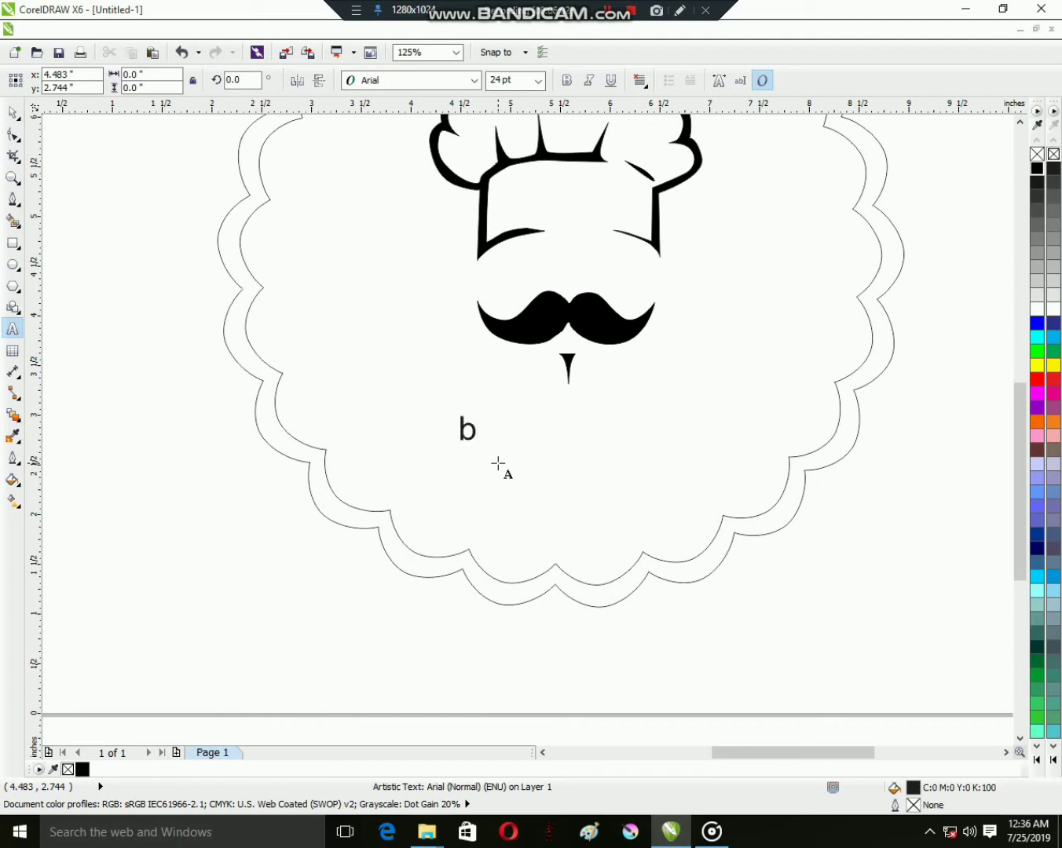
{"action": "type", "text": "BAKERY"}
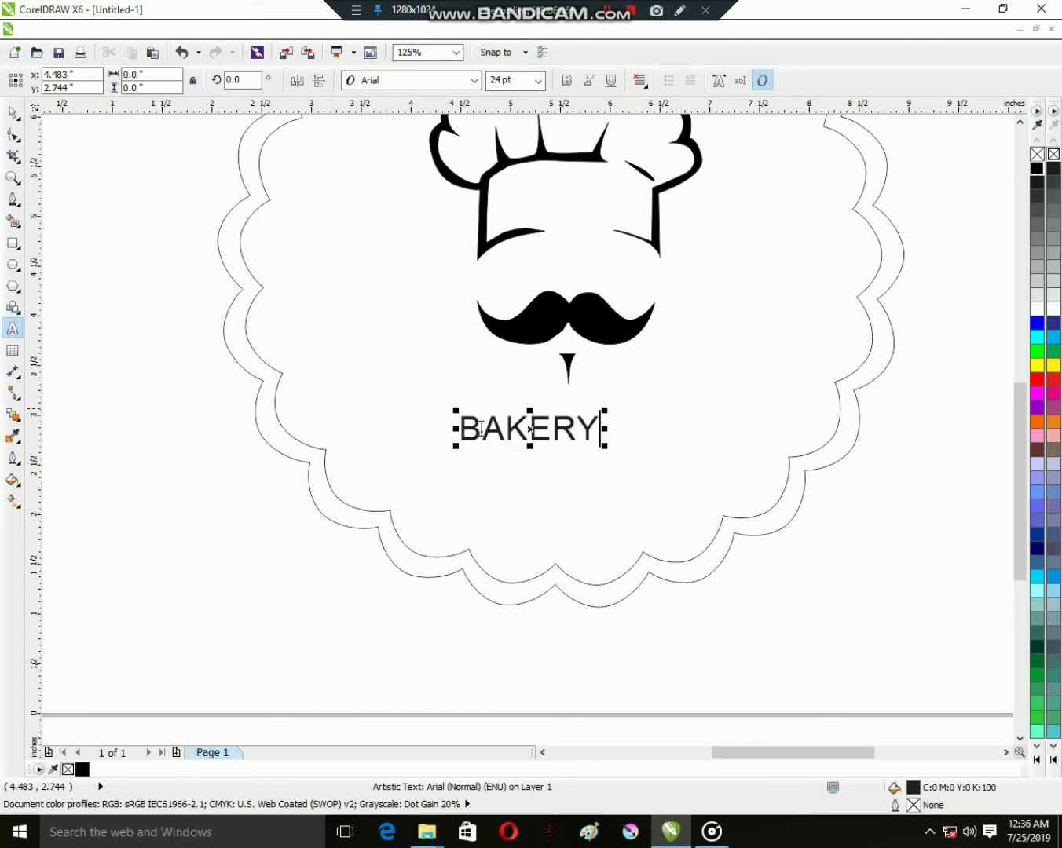
Step: Set the BAKERY text in the Curlz MT font and enlarge it to about twice its size below the goatee
{"action": "left_click_drag", "start_coordinate": [459, 427], "coordinate": [589, 428]}
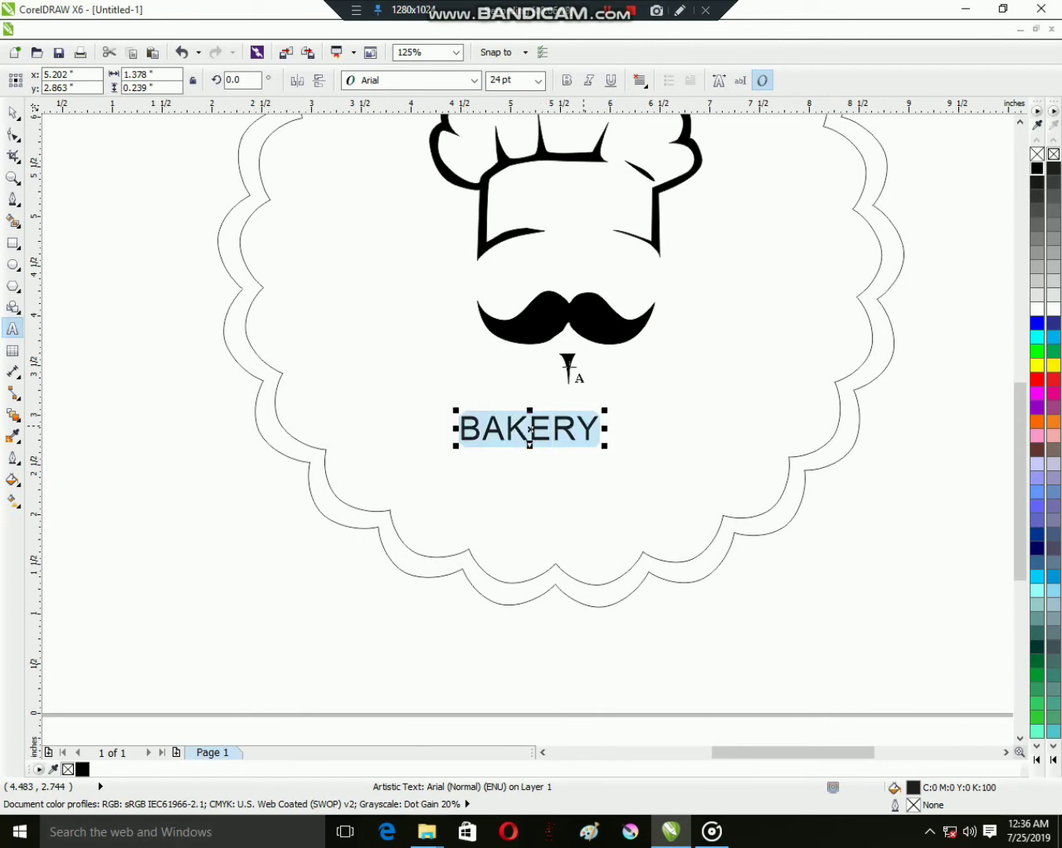
{"action": "left_click", "coordinate": [474, 81]}
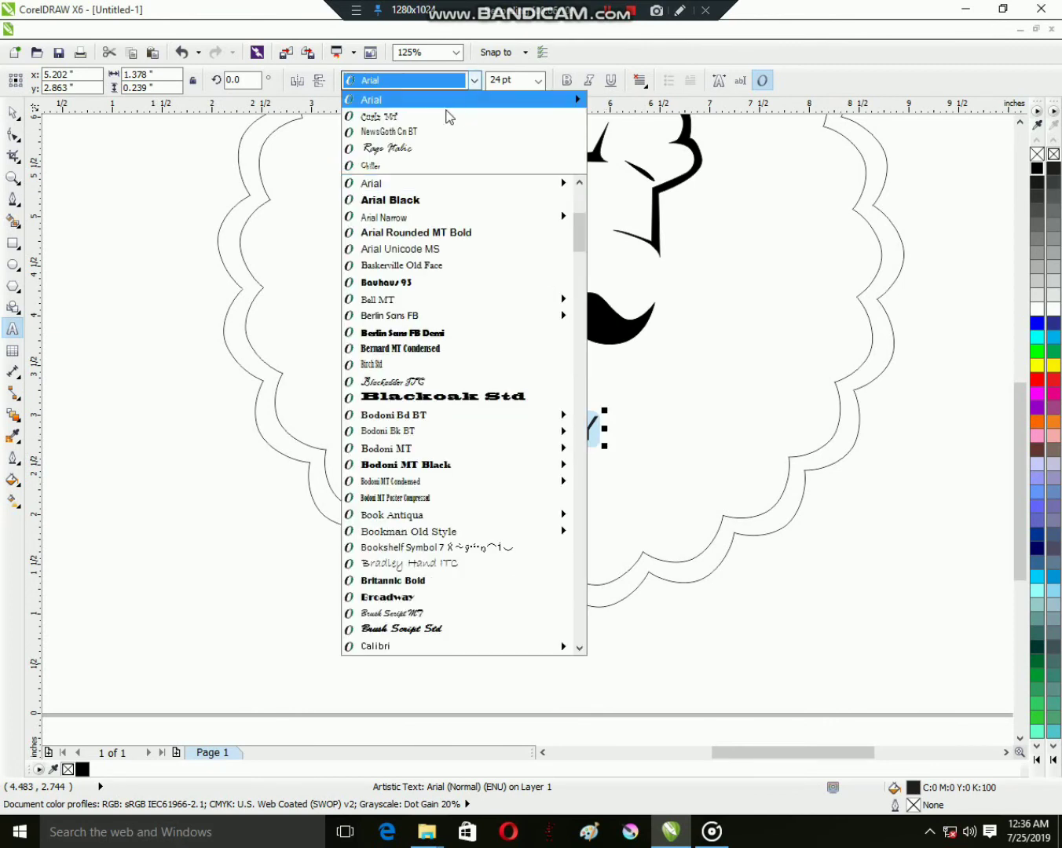
{"action": "left_click", "coordinate": [449, 116]}
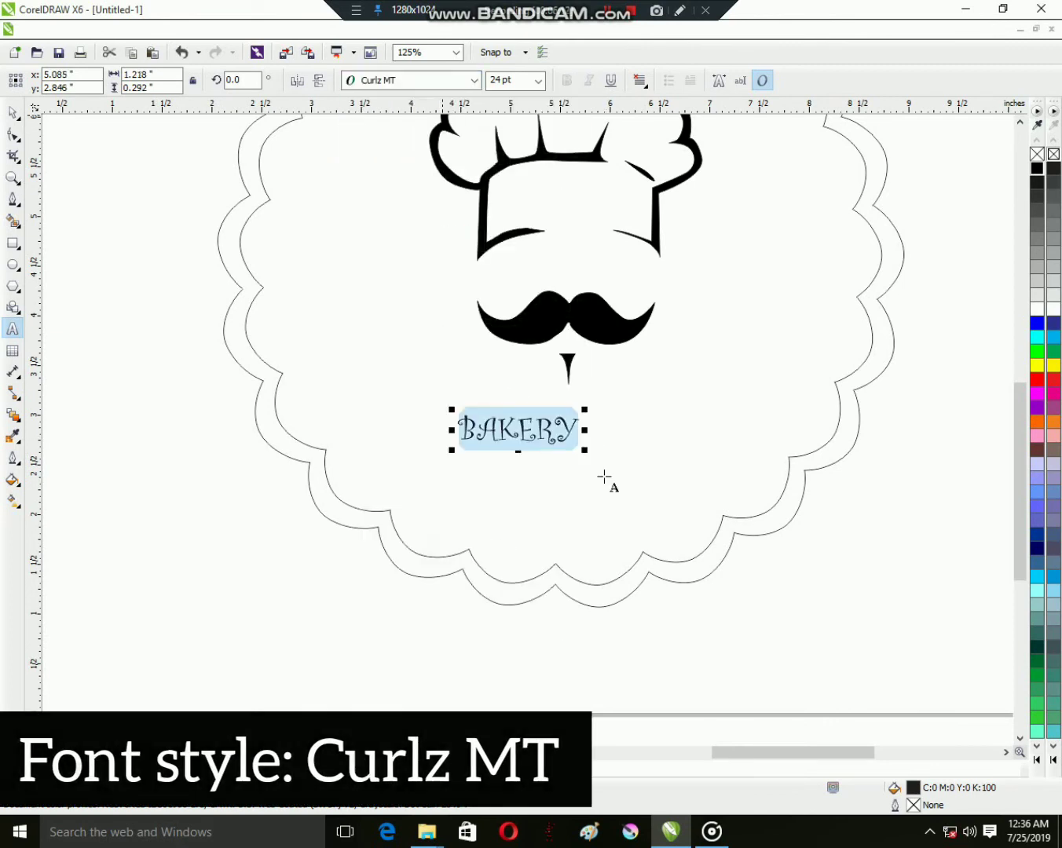
{"action": "left_click_drag", "start_coordinate": [583, 449], "coordinate": [683, 496]}
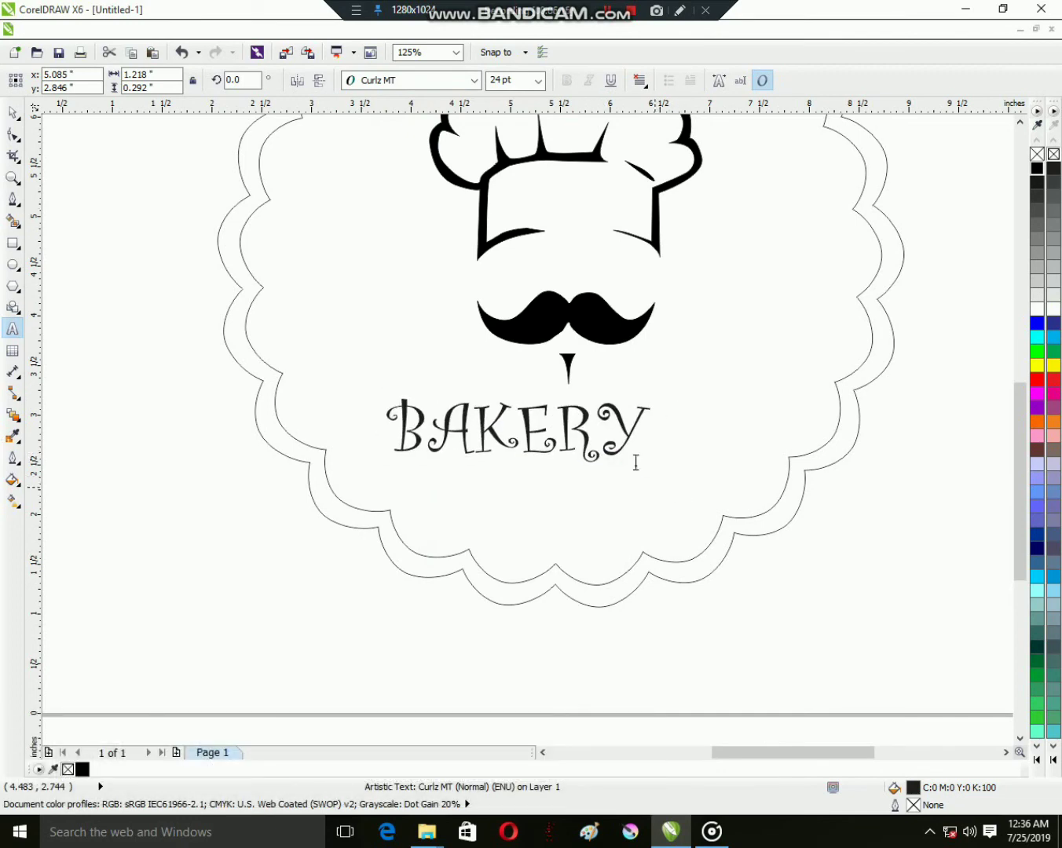
Step: Fill the enlarged BAKERY text with pure black (R0 G0 B0)
{"action": "double_click", "coordinate": [633, 462]}
{"action": "scroll", "coordinate": [633, 463], "scroll_direction": "down", "scroll_amount": 2}
{"action": "left_click", "coordinate": [15, 112]}
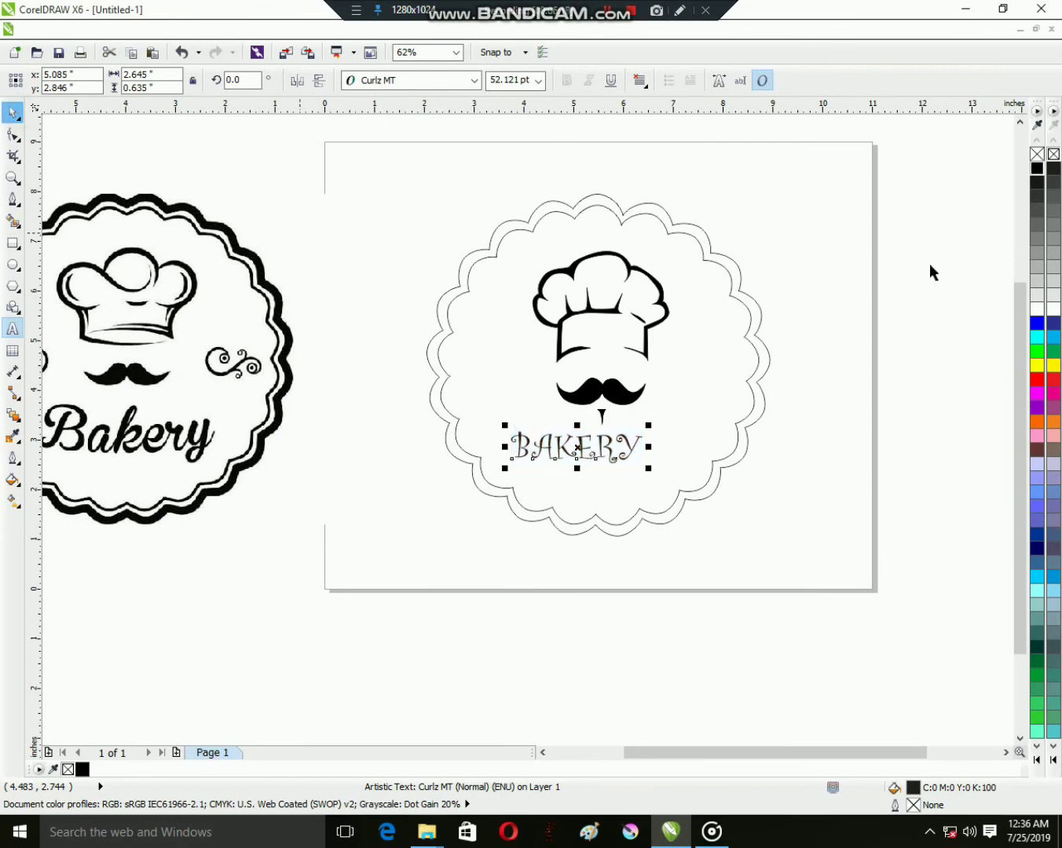
{"action": "left_click", "coordinate": [1036, 169]}
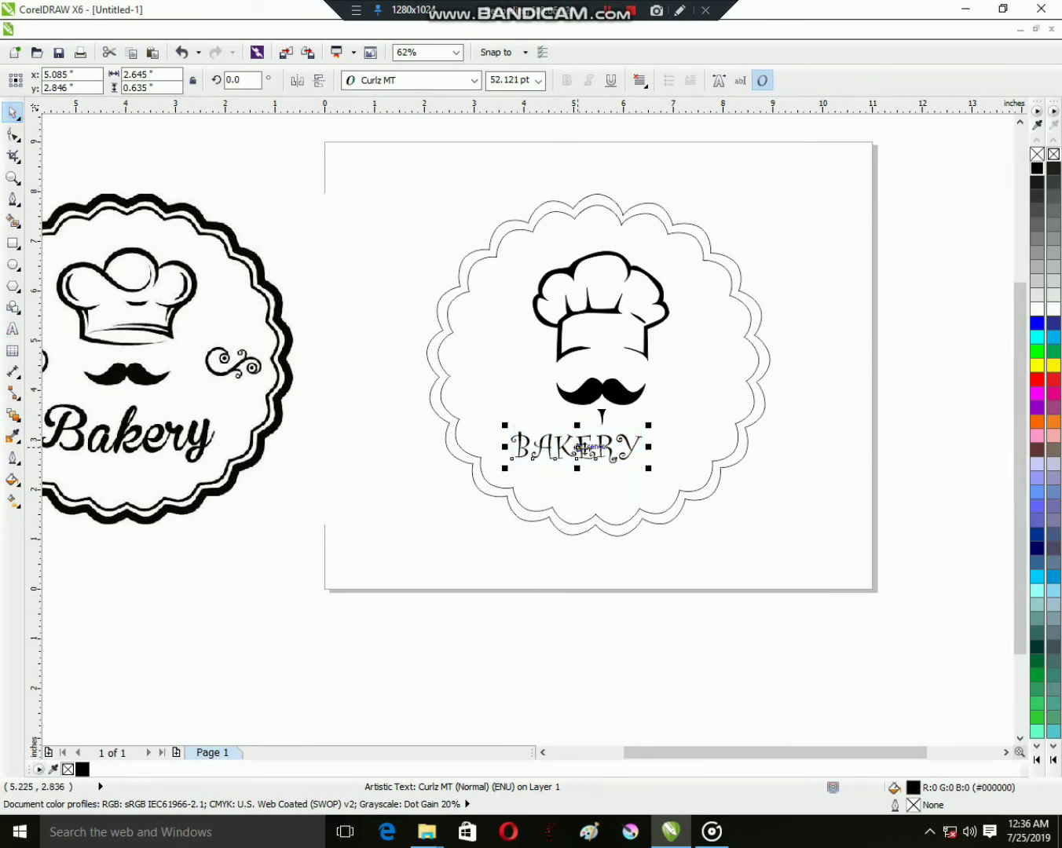
Step: Centre the BAKERY text horizontally on the page beneath the goatee and enlarge it to about 70.6 pt
{"action": "key", "text": "p"}
{"action": "left_click_drag", "start_coordinate": [595, 387], "coordinate": [647, 450]}
{"action": "scroll", "coordinate": [686, 423], "scroll_direction": "down", "scroll_amount": 1}
{"action": "scroll", "coordinate": [648, 450], "scroll_direction": "up", "scroll_amount": 1}
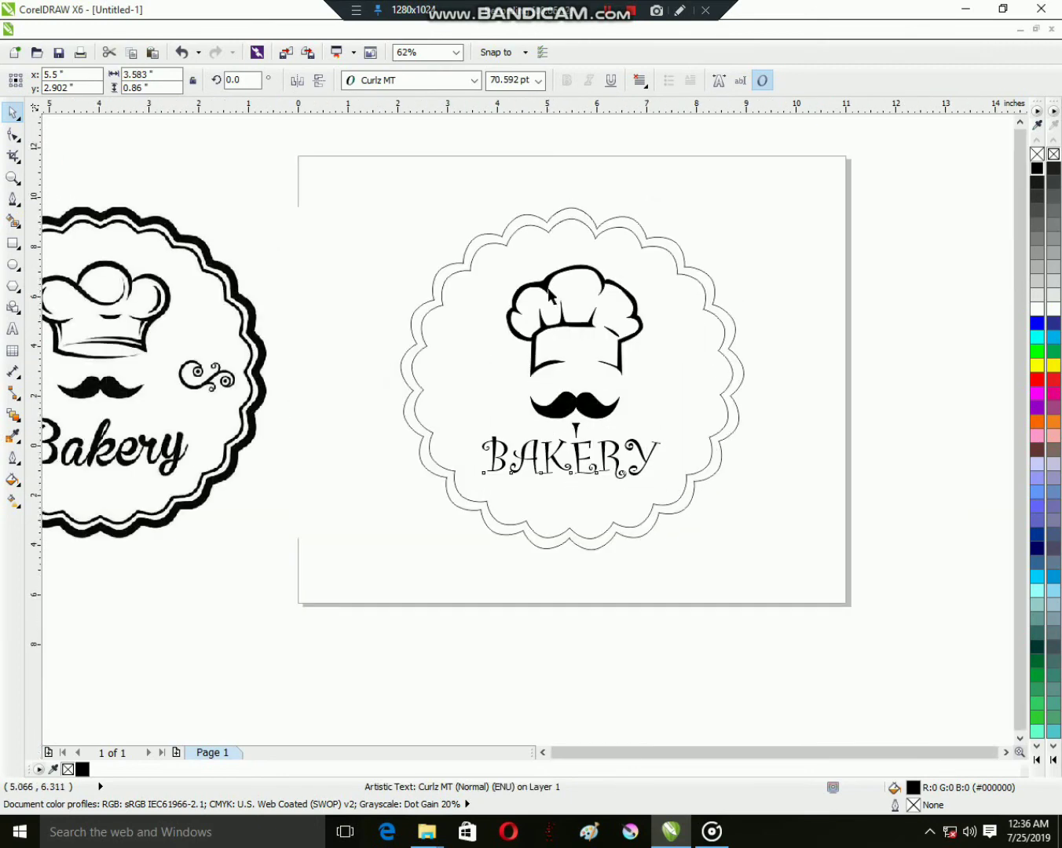
Step: Give the outer scalloped badge curve an 8 pt black outline
{"action": "scroll", "coordinate": [550, 290], "scroll_direction": "down", "scroll_amount": 1}
{"action": "scroll", "coordinate": [576, 282], "scroll_direction": "up", "scroll_amount": 1}
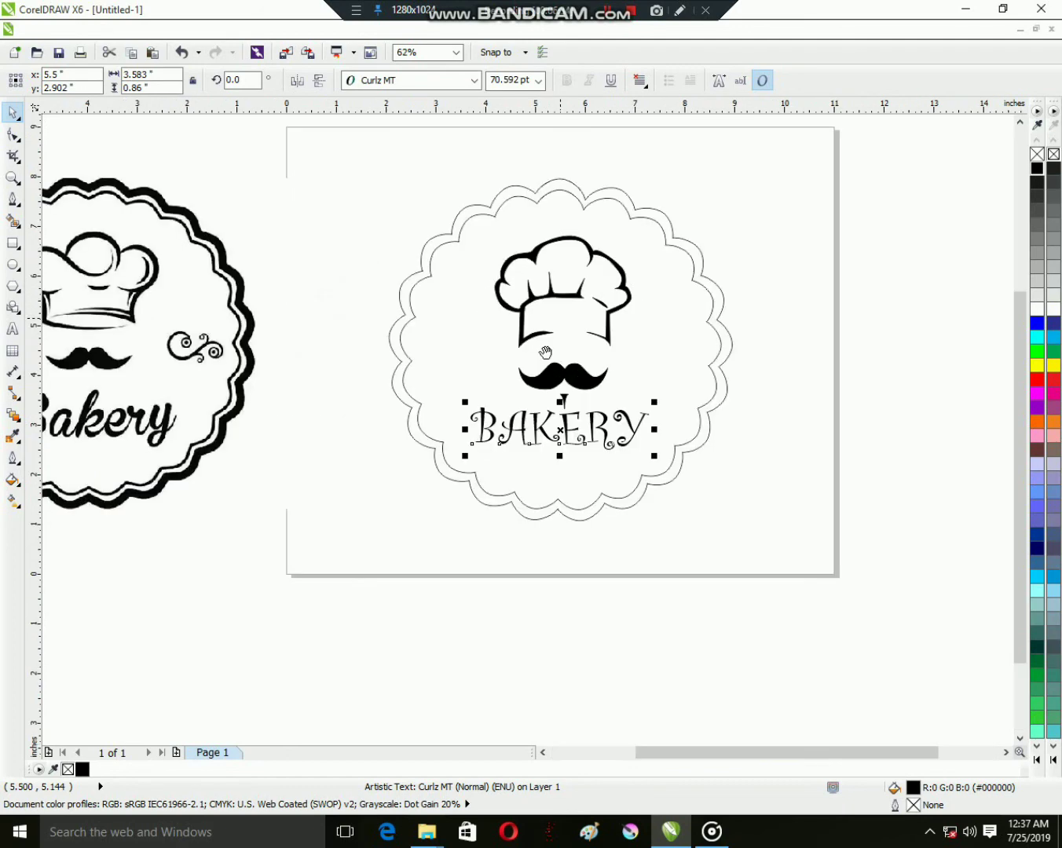
{"action": "left_click", "coordinate": [455, 242]}
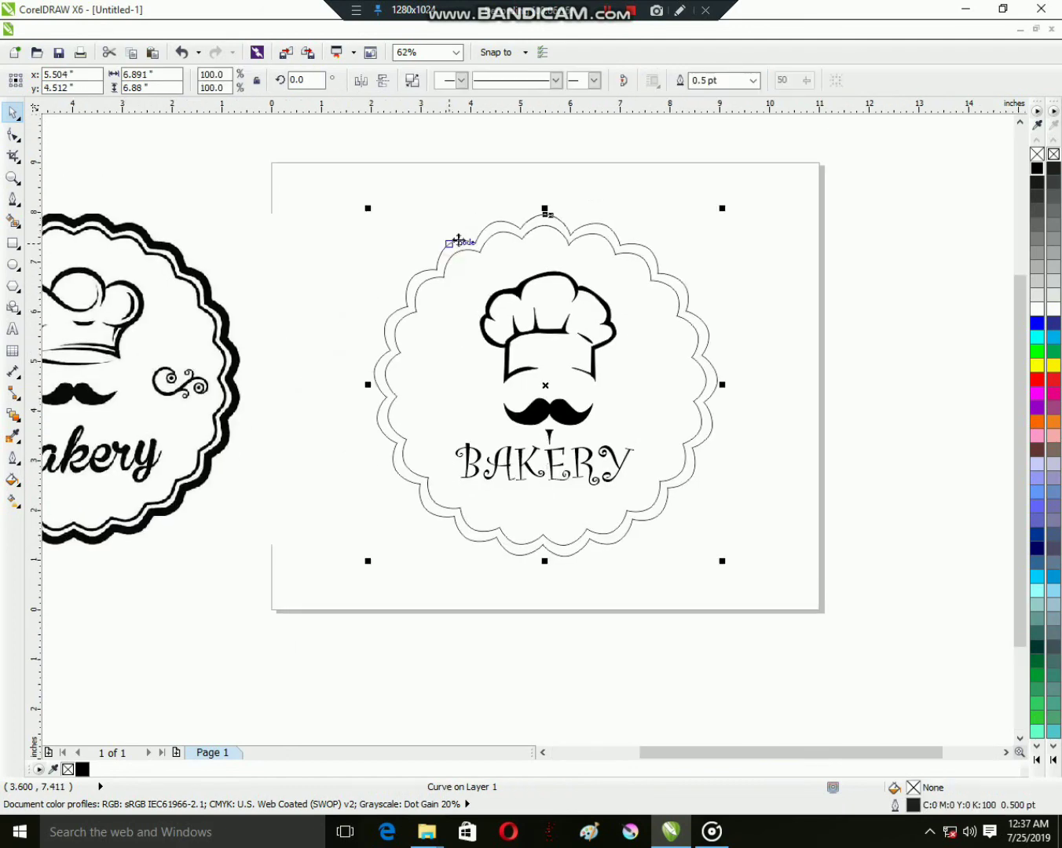
{"action": "left_click", "coordinate": [753, 81]}
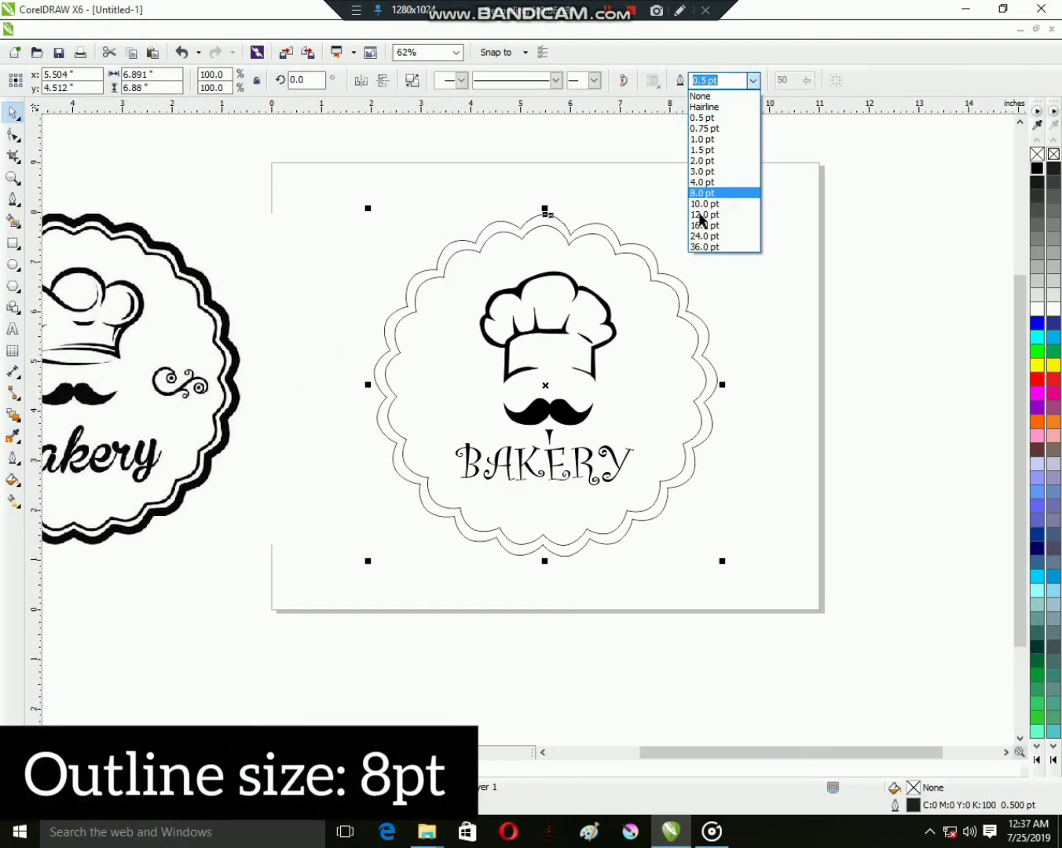
{"action": "left_click", "coordinate": [703, 192]}
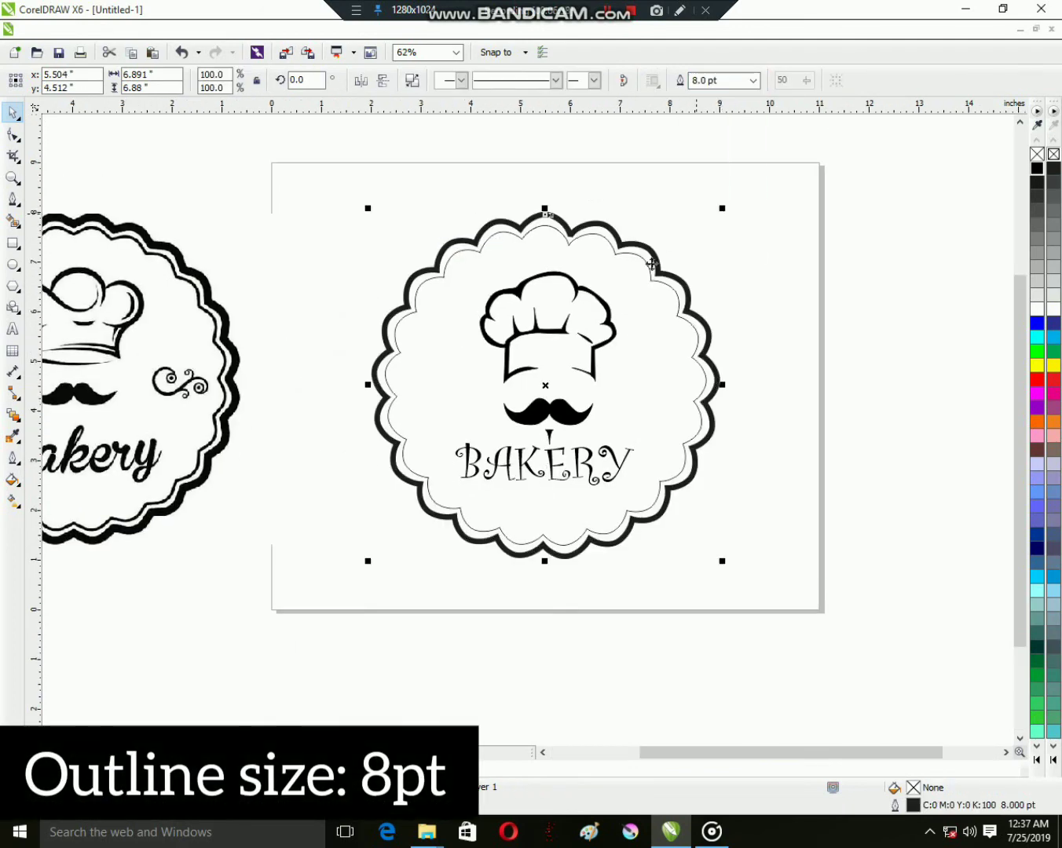
{"action": "right_click", "coordinate": [1041, 169]}
Step: Give the inner scalloped badge curve a 4 pt black outline
{"action": "left_click", "coordinate": [650, 365]}
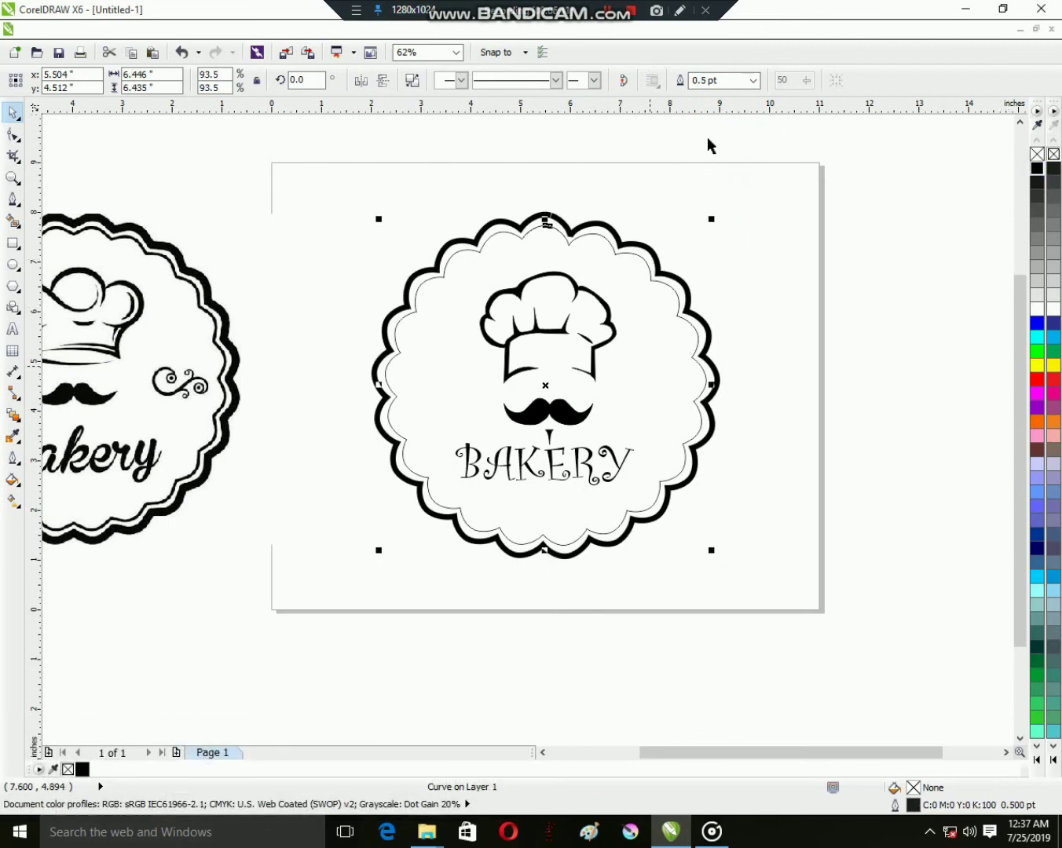
{"action": "left_click", "coordinate": [753, 80]}
{"action": "left_click", "coordinate": [726, 179]}
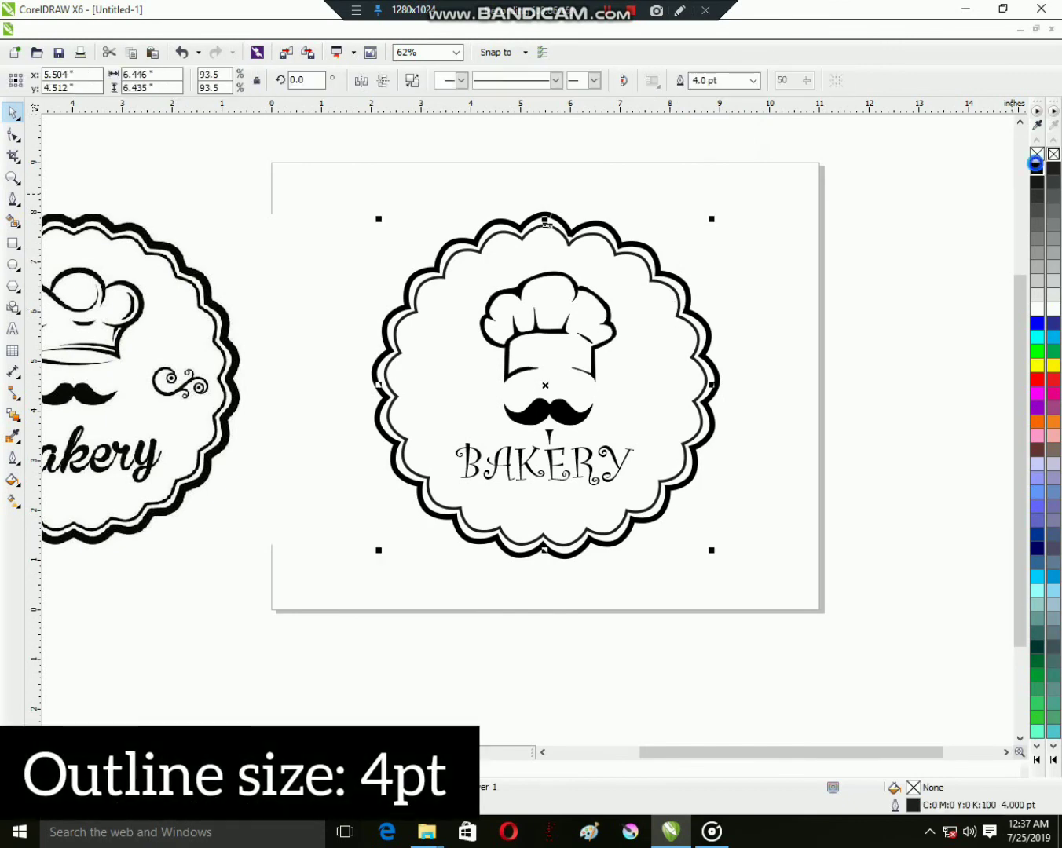
{"action": "scroll", "coordinate": [672, 272], "scroll_direction": "down", "scroll_amount": 1}
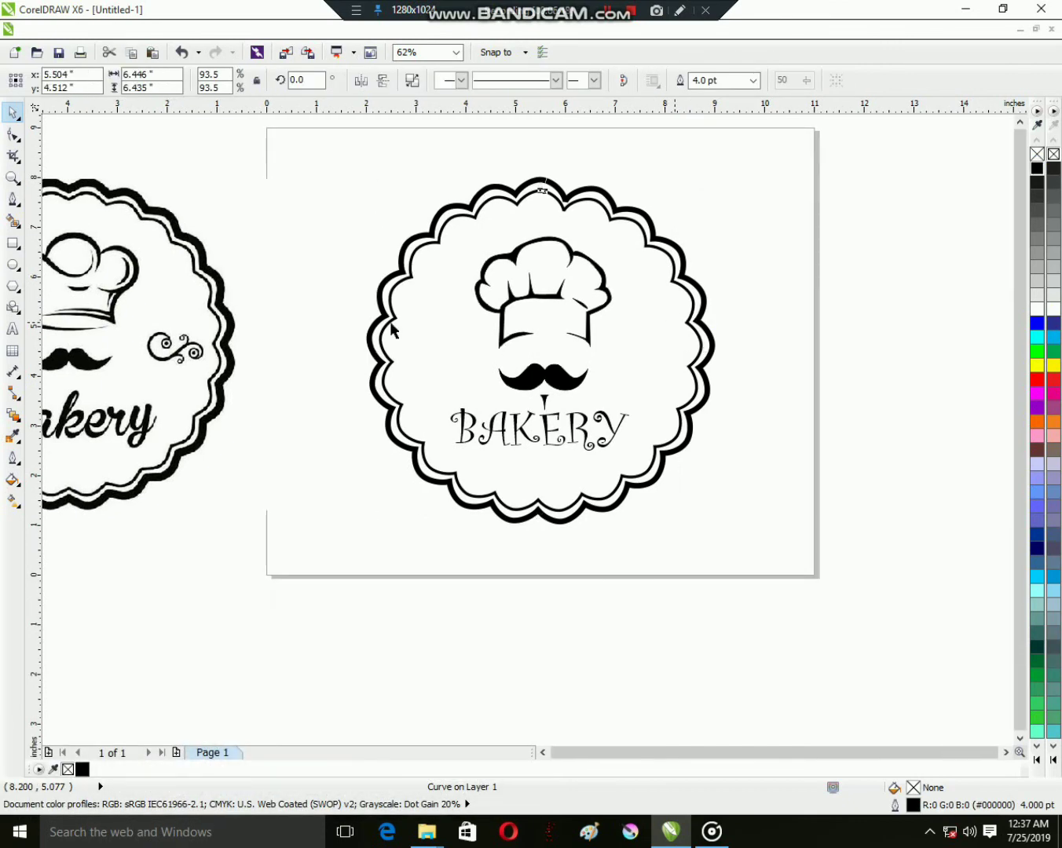
Step: Move the reference Bakery logo bitmap clear of the badge and delete it
{"action": "left_click", "coordinate": [380, 322]}
{"action": "left_click_drag", "start_coordinate": [500, 323], "coordinate": [516, 322]}
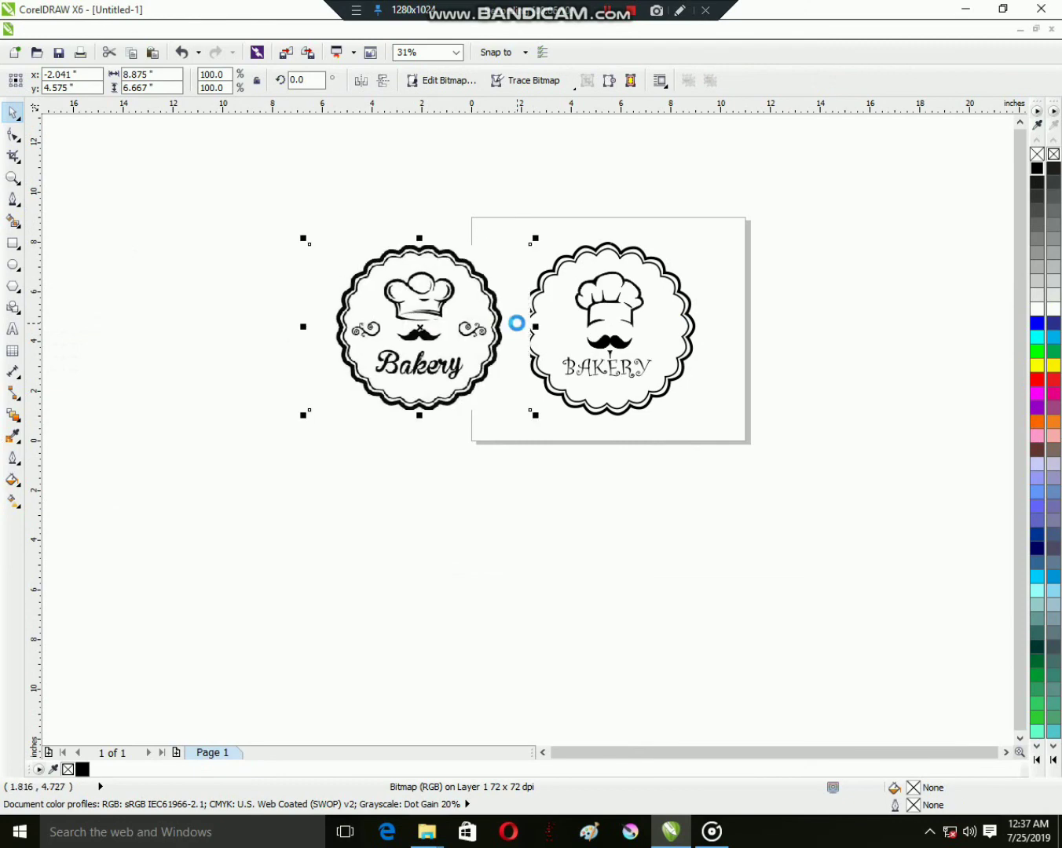
{"action": "scroll", "coordinate": [517, 322], "scroll_direction": "up", "scroll_amount": 1}
{"action": "left_click_drag", "start_coordinate": [623, 349], "coordinate": [589, 353]}
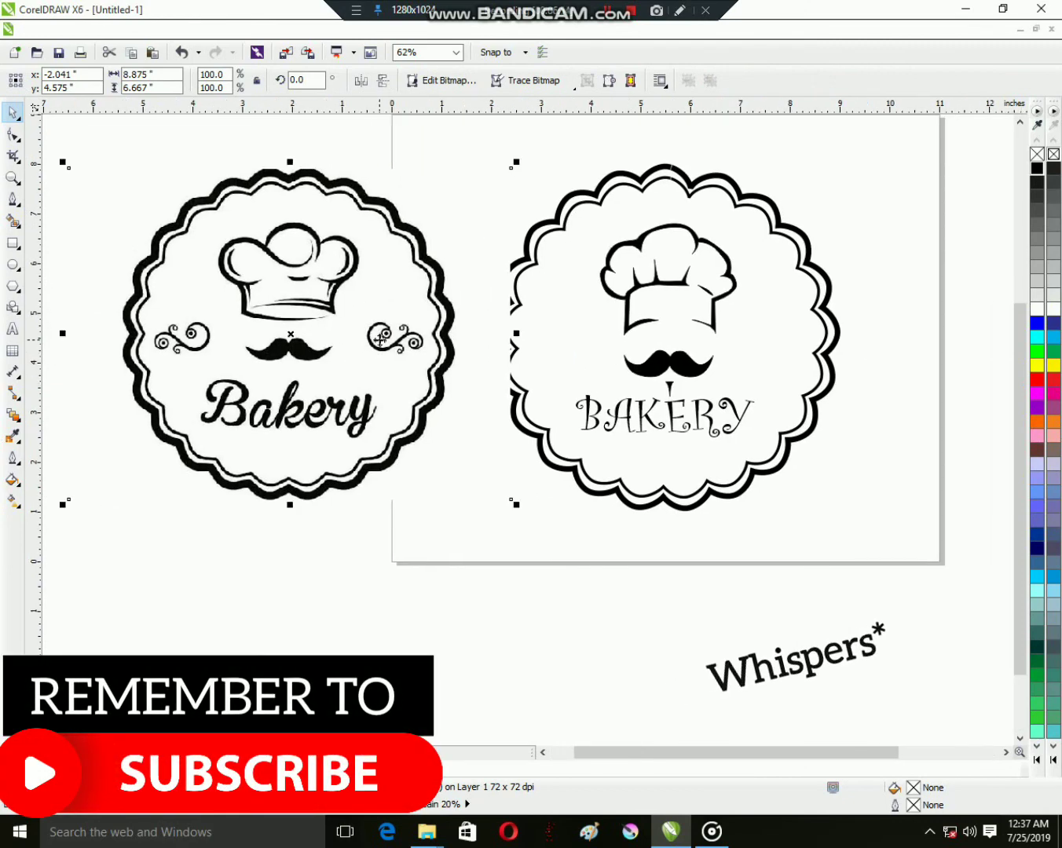
{"action": "scroll", "coordinate": [427, 344], "scroll_direction": "down", "scroll_amount": 1}
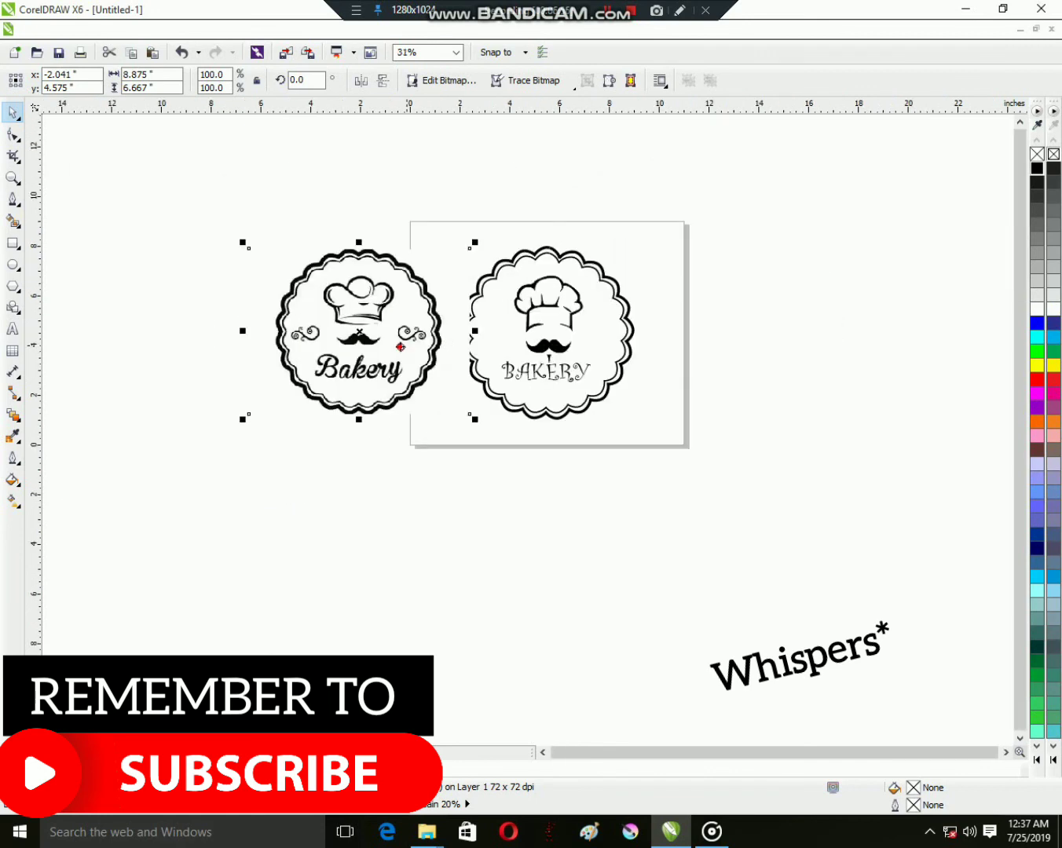
{"action": "left_click_drag", "start_coordinate": [399, 346], "coordinate": [366, 347]}
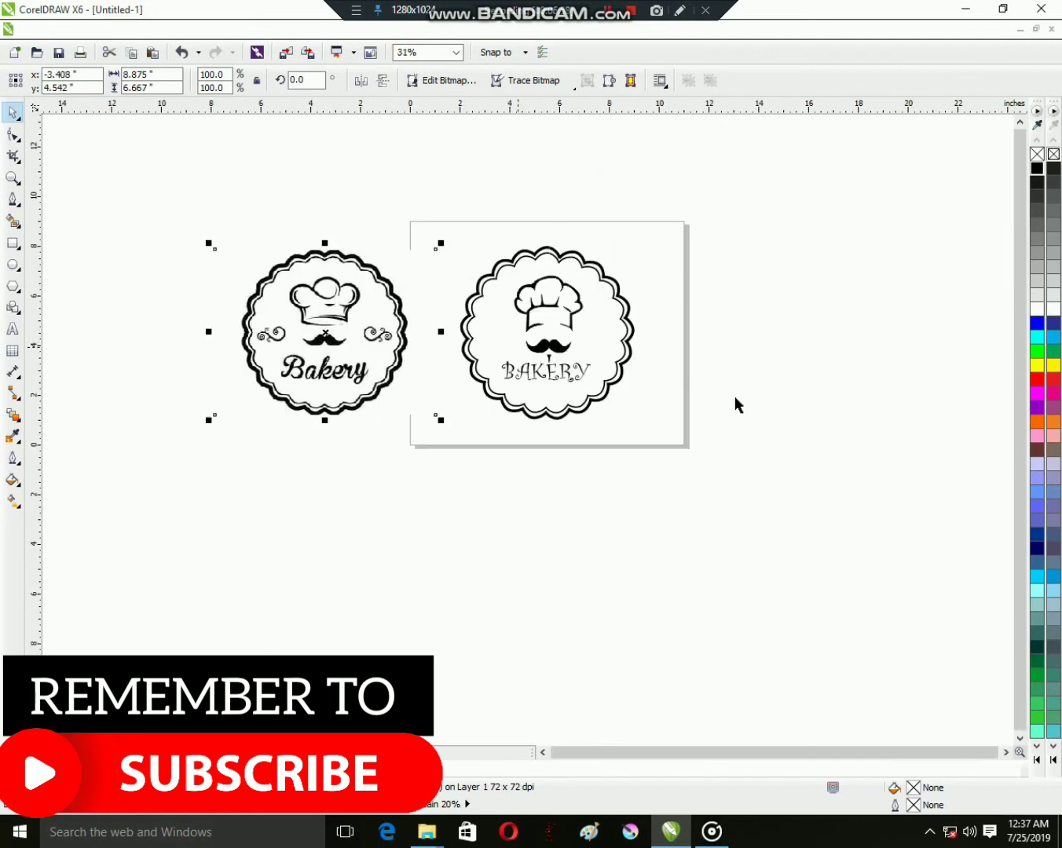
{"action": "scroll", "coordinate": [571, 358], "scroll_direction": "up", "scroll_amount": 1}
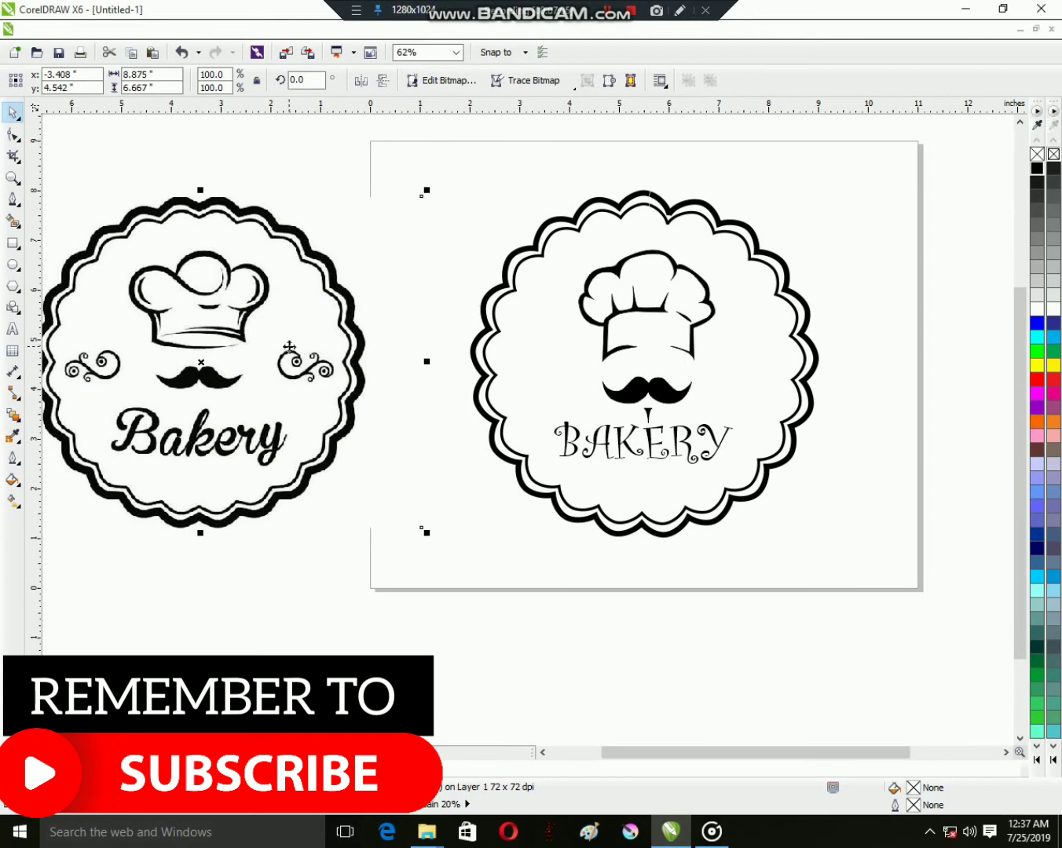
{"action": "key", "text": "Delete"}
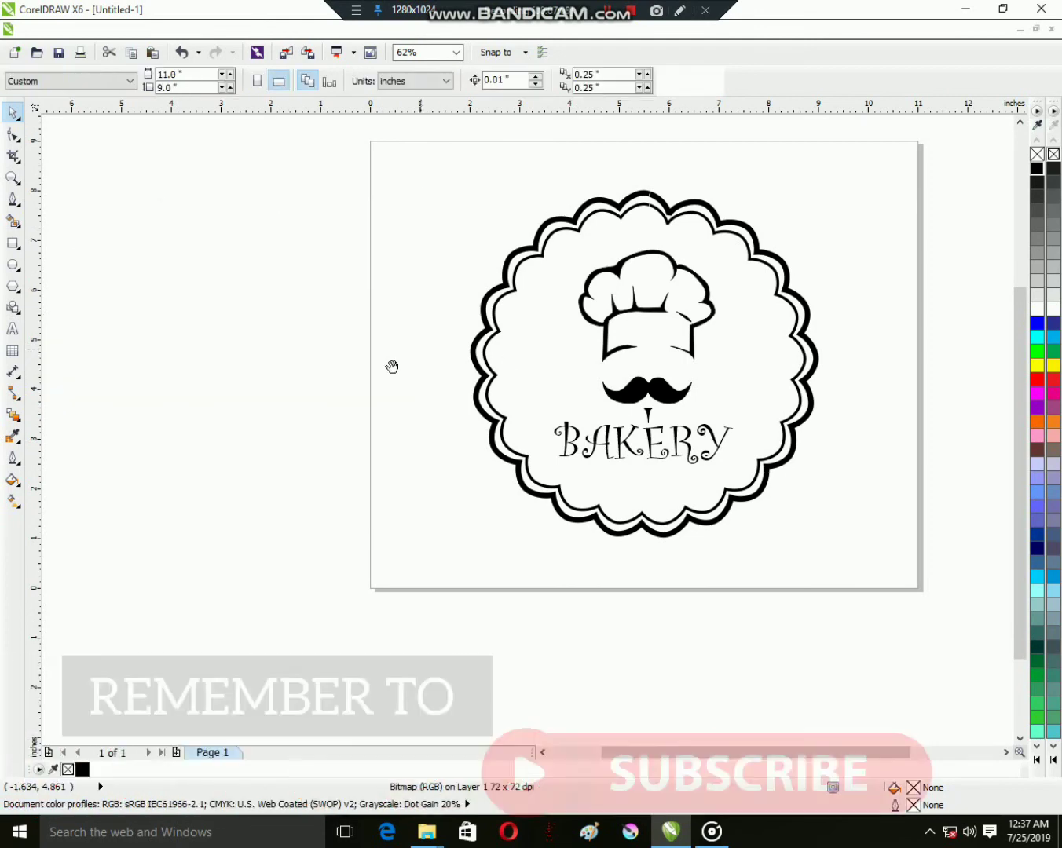